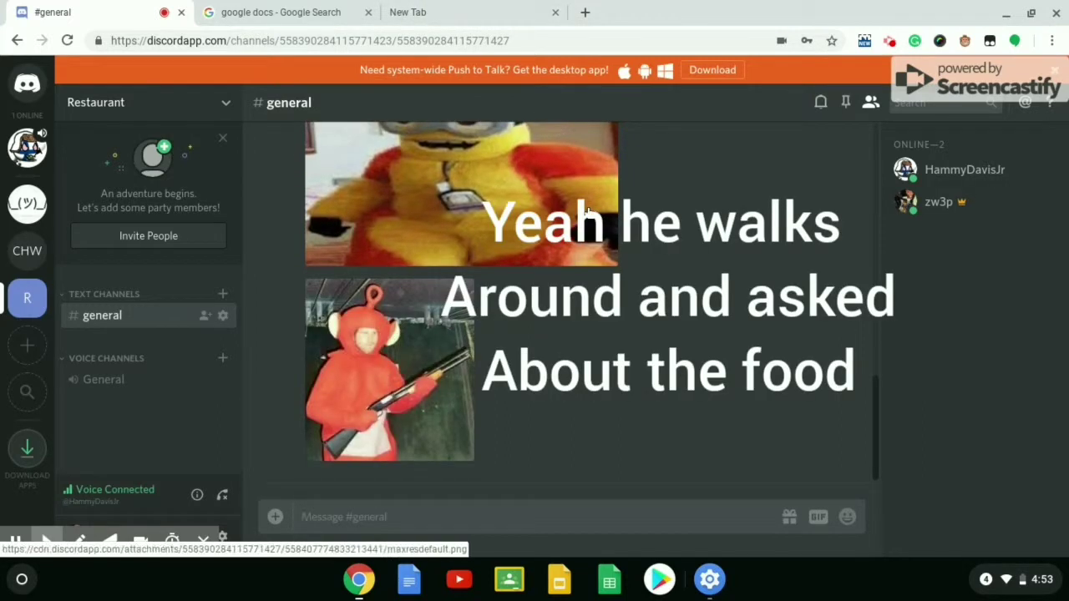
- Search for 'clock man' in a new browser tab and look over the results
click(497, 6)
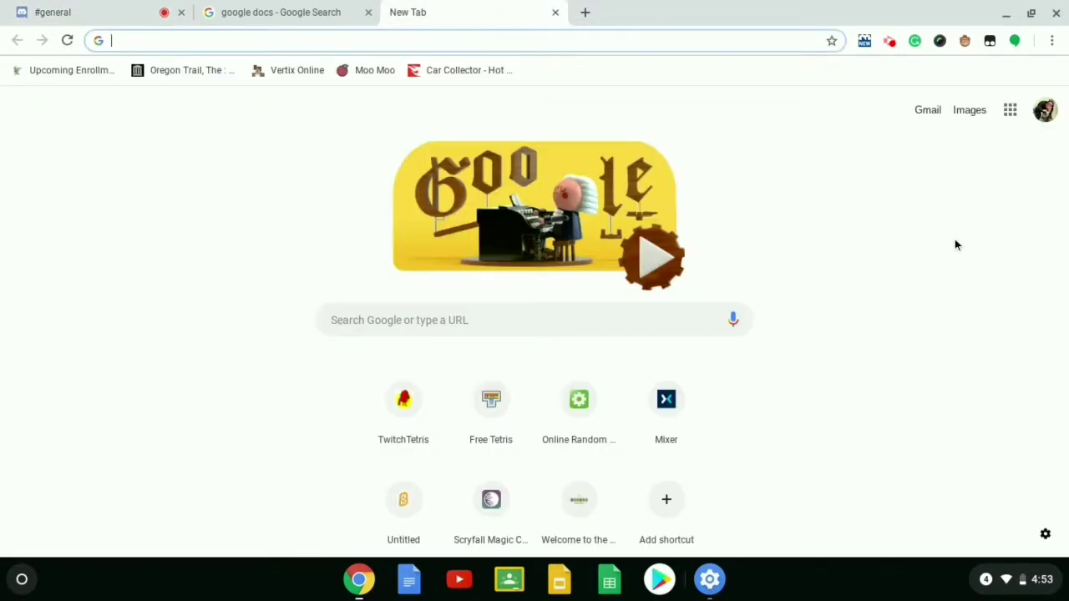
text(clock man)
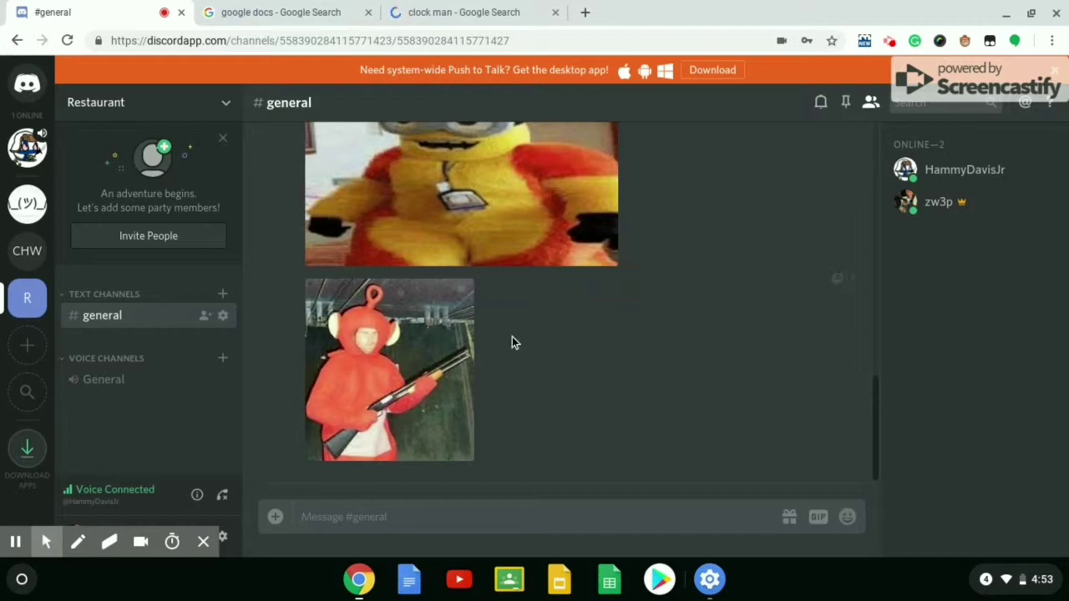
scroll(554, 276, up, 3)
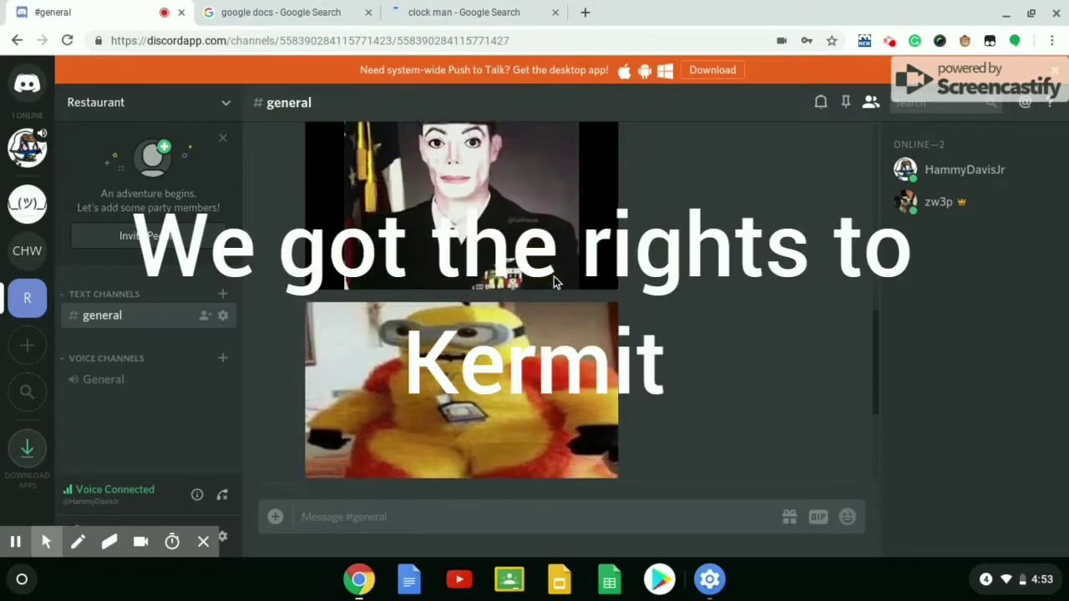
scroll(554, 276, down, 5)
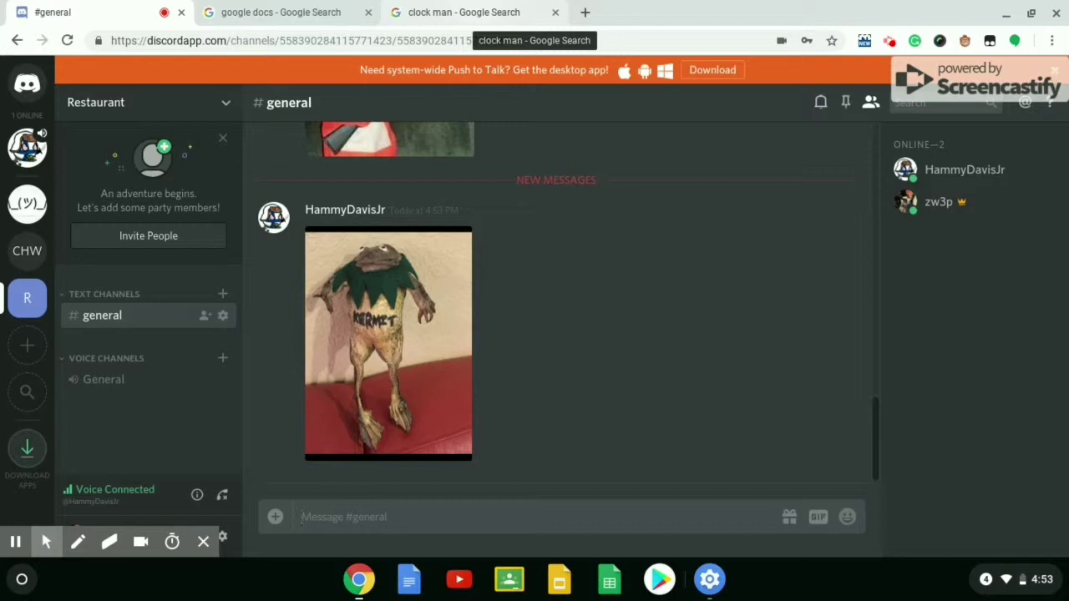
- Copy the Sally 'Clock Man' picture from the clock man image results, then go back to Discord #general
click(473, 12)
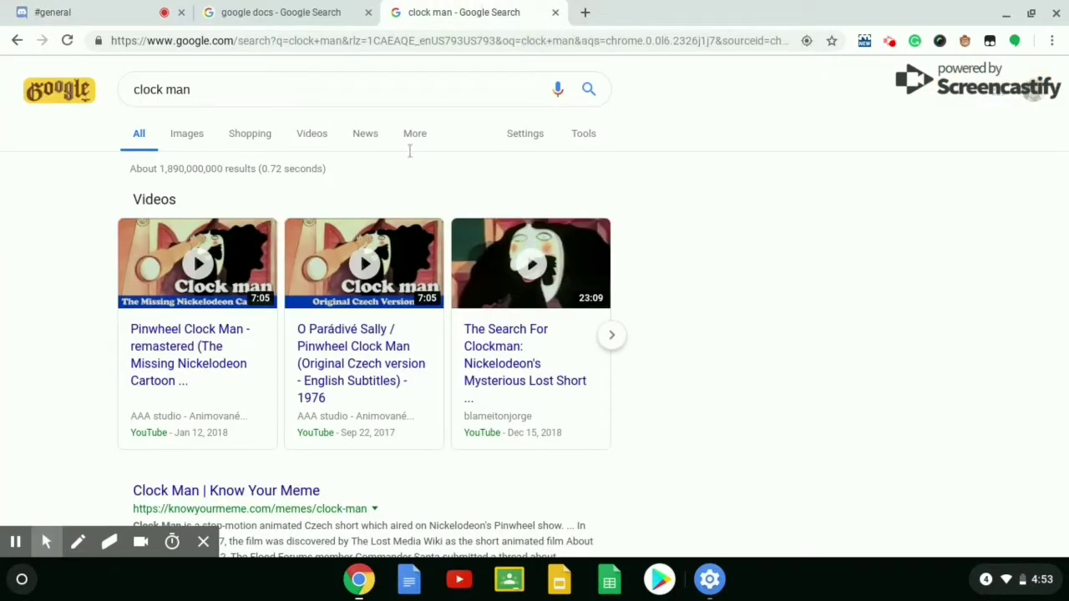
click(188, 134)
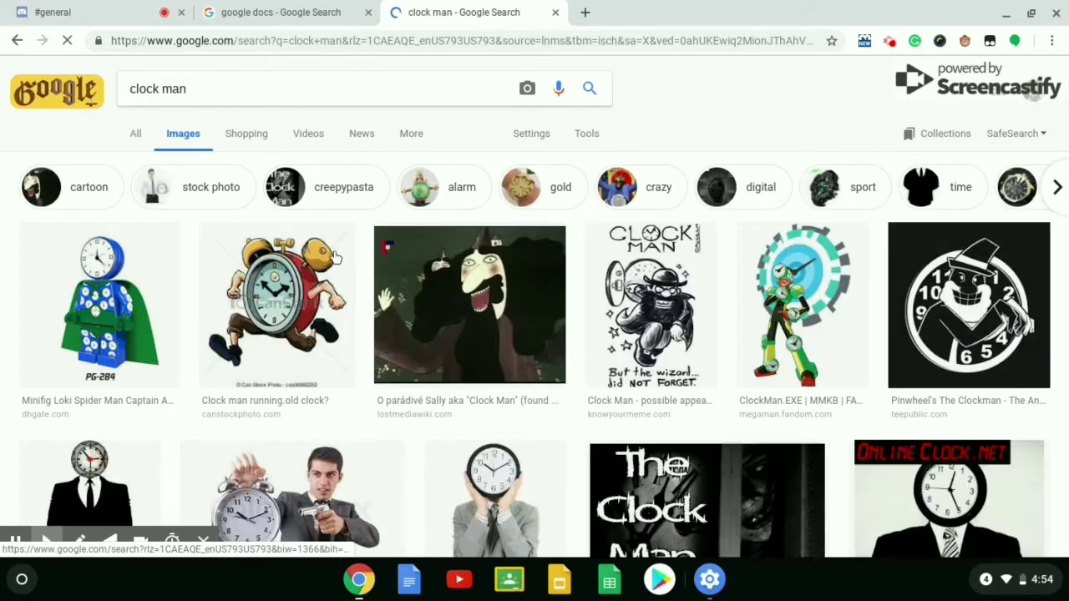
scroll(342, 264, down, 1)
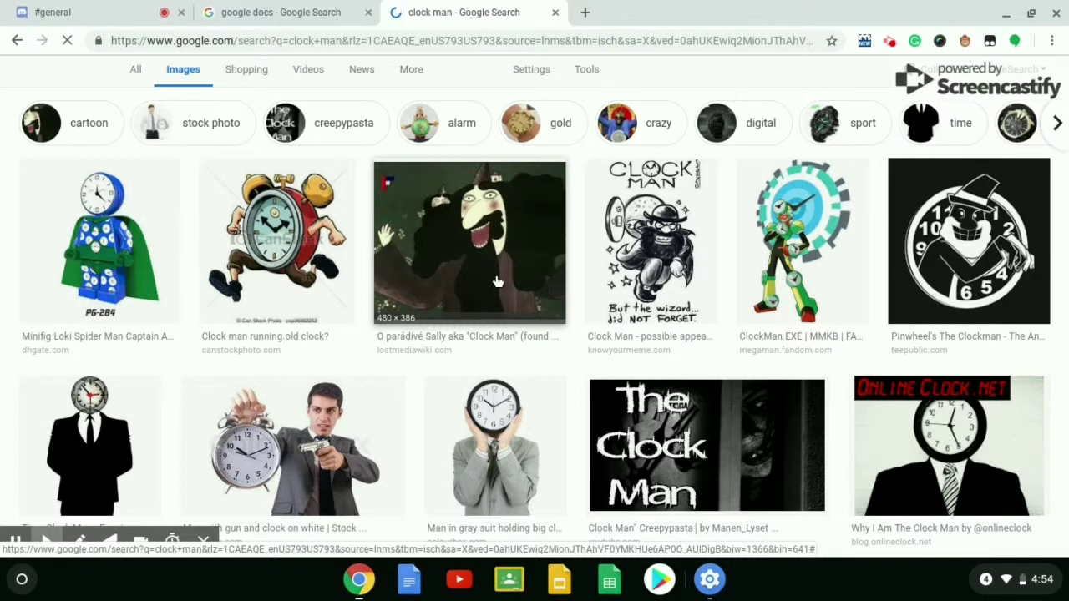
right_click(472, 245)
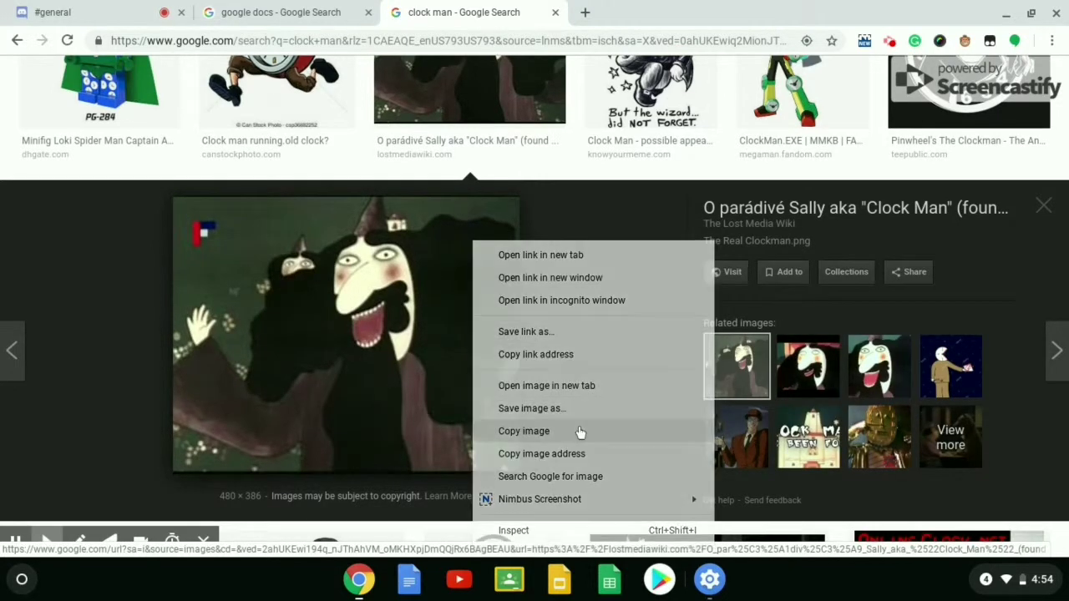
click(581, 432)
click(77, 10)
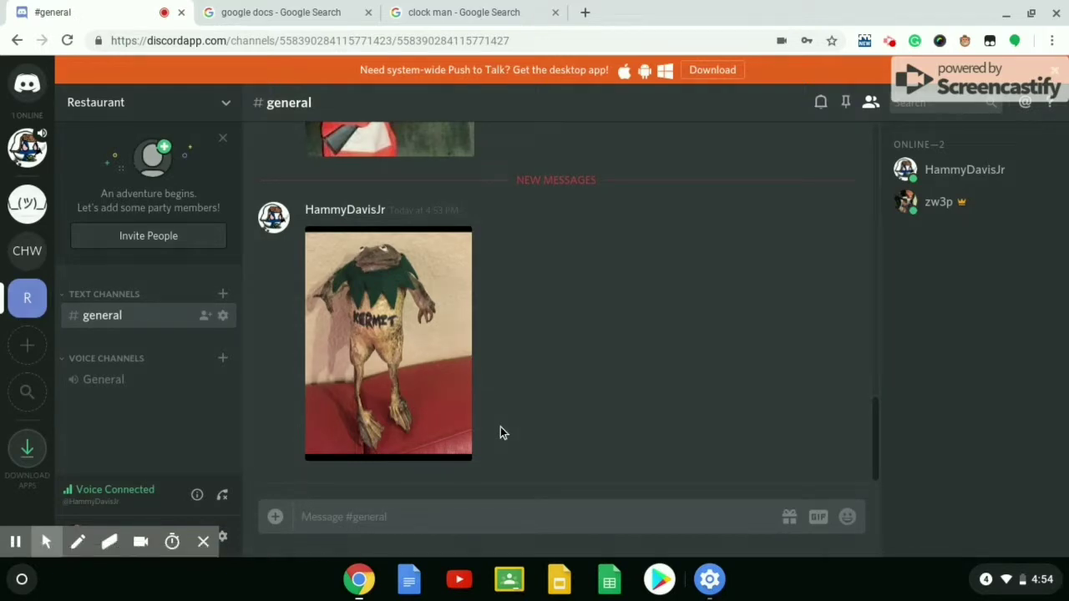
- Upload the copied Clock Man picture to #general and go back to the clock man images
key(ctrl+v)
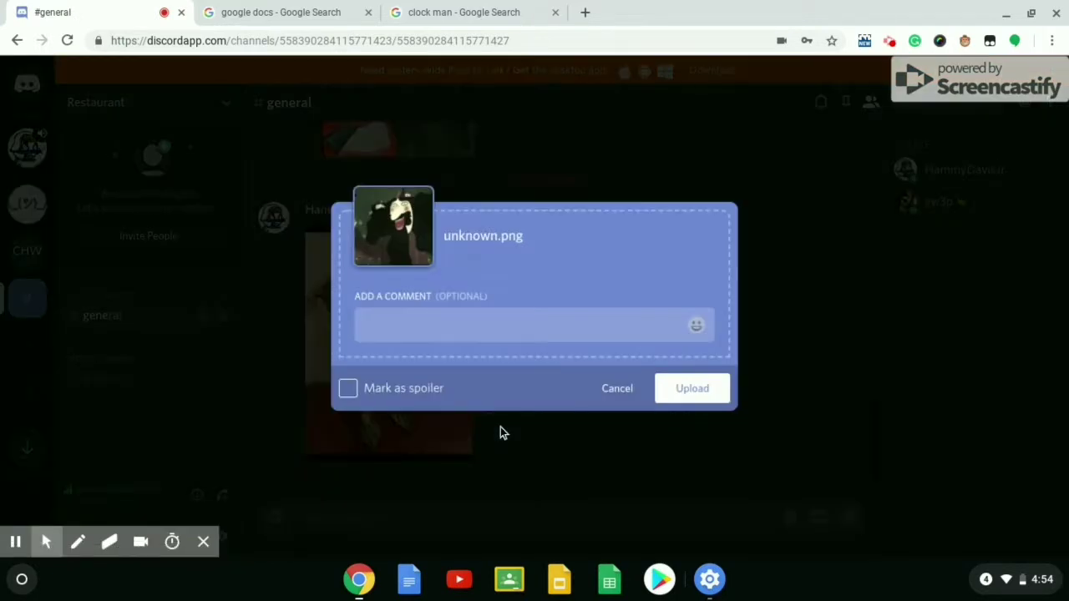
click(669, 394)
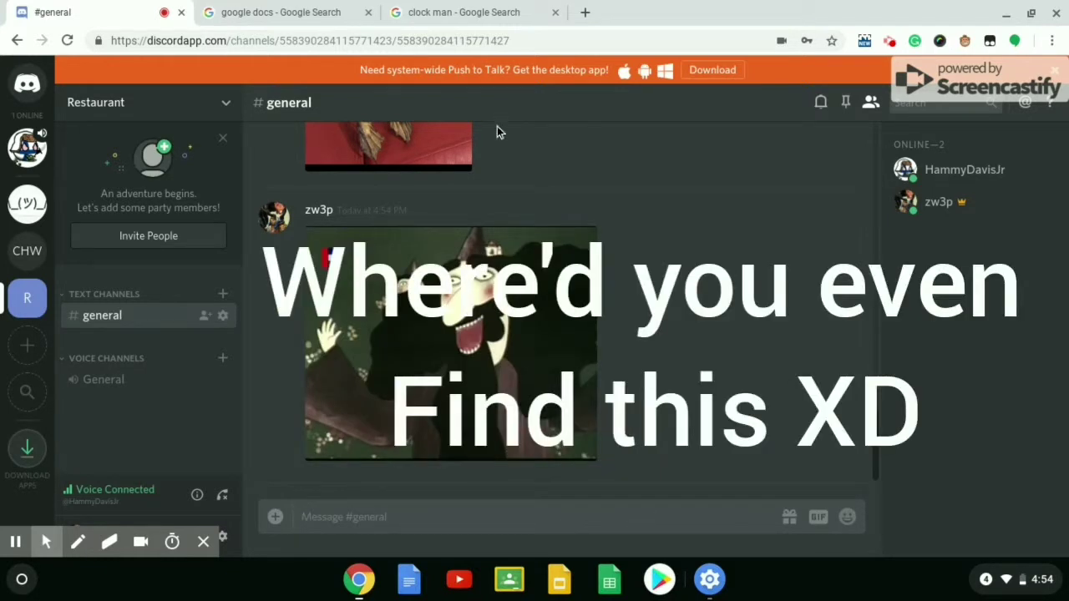
click(481, 6)
- Copy the Terrible Clockman picture from its enlarged preview in the image results
scroll(496, 191, down, 8)
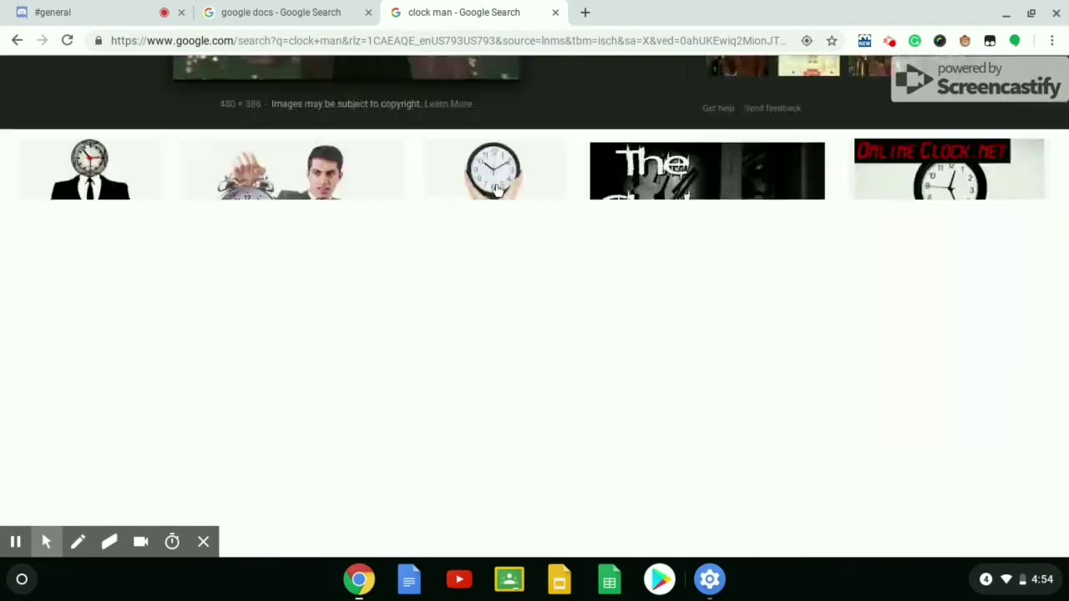
scroll(535, 307, down, 5)
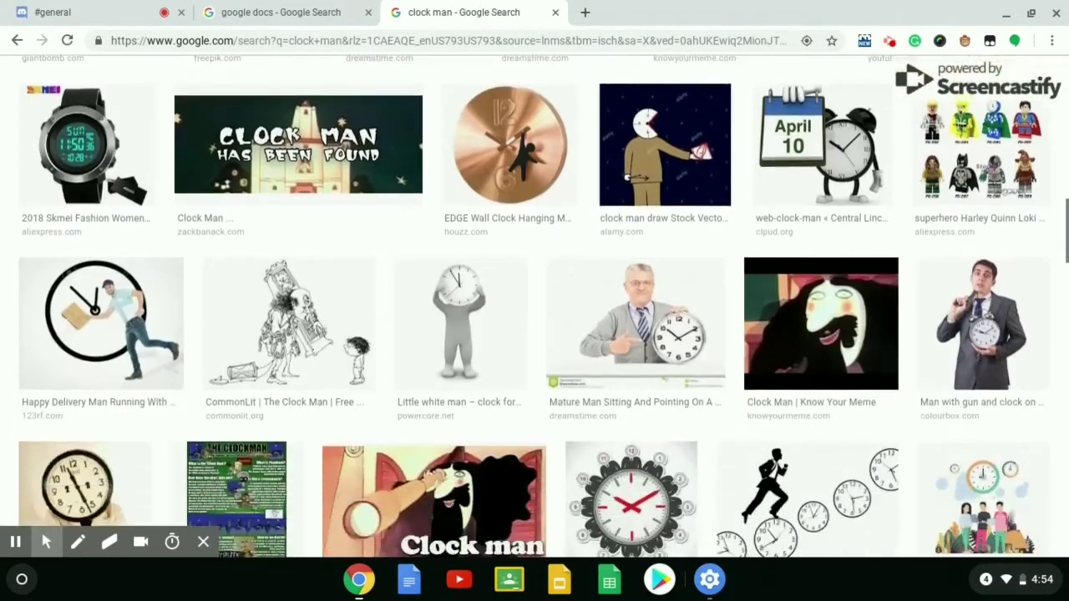
scroll(457, 159, down, 4)
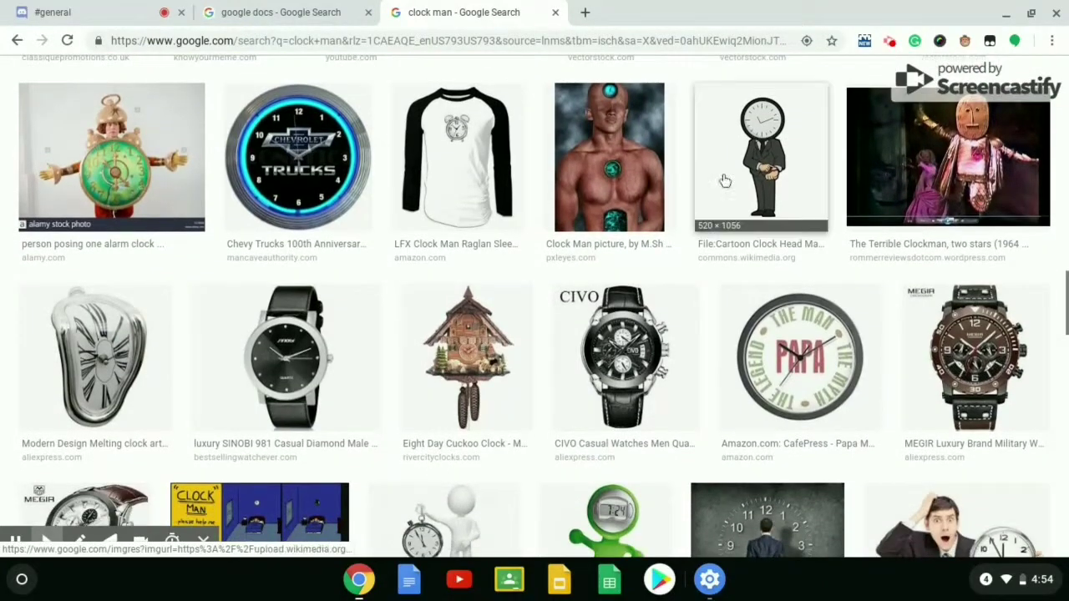
click(935, 186)
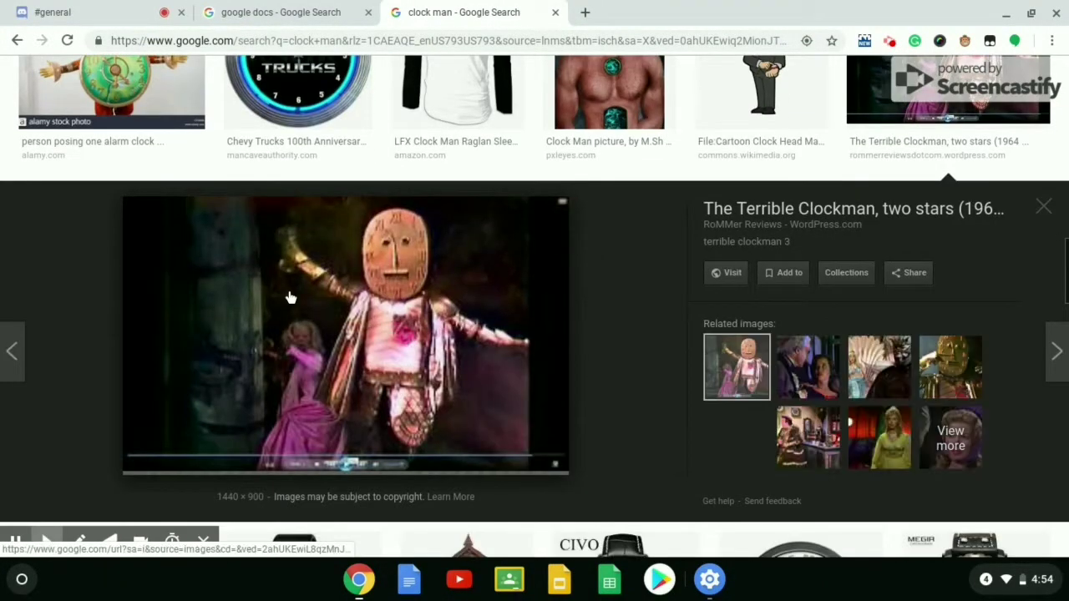
right_click(289, 291)
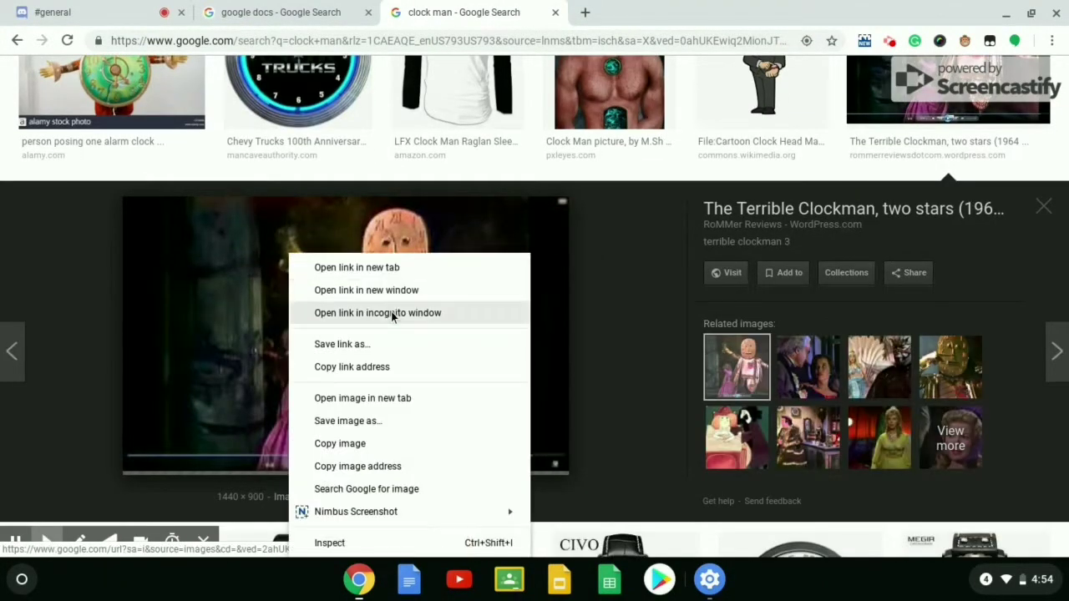
click(399, 443)
- Paste and upload the Terrible Clockman picture as a new message in Discord #general
click(104, 5)
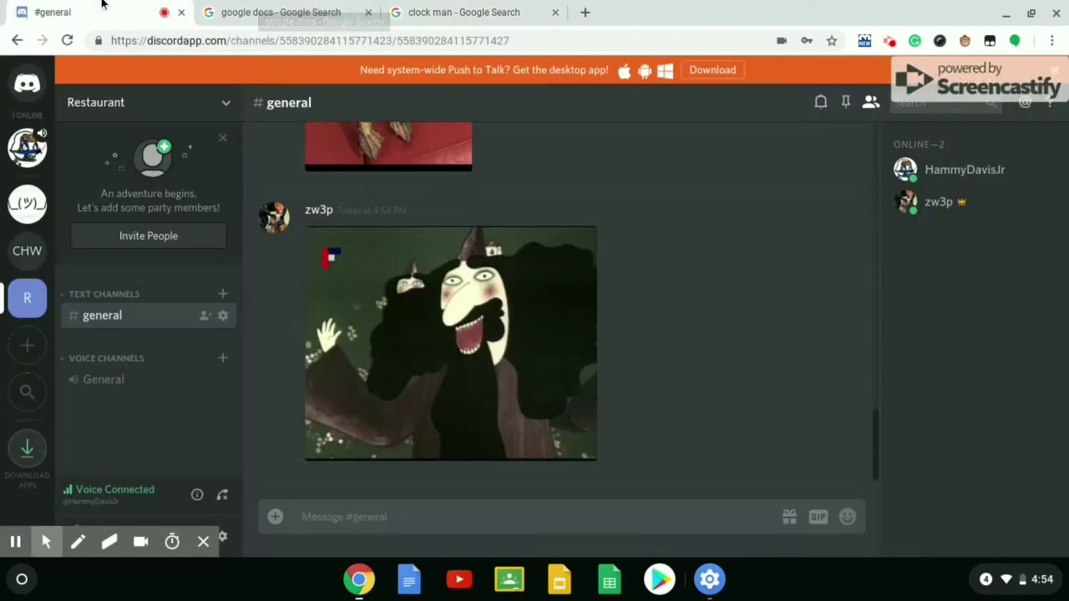
click(467, 517)
key(ctrl+v)
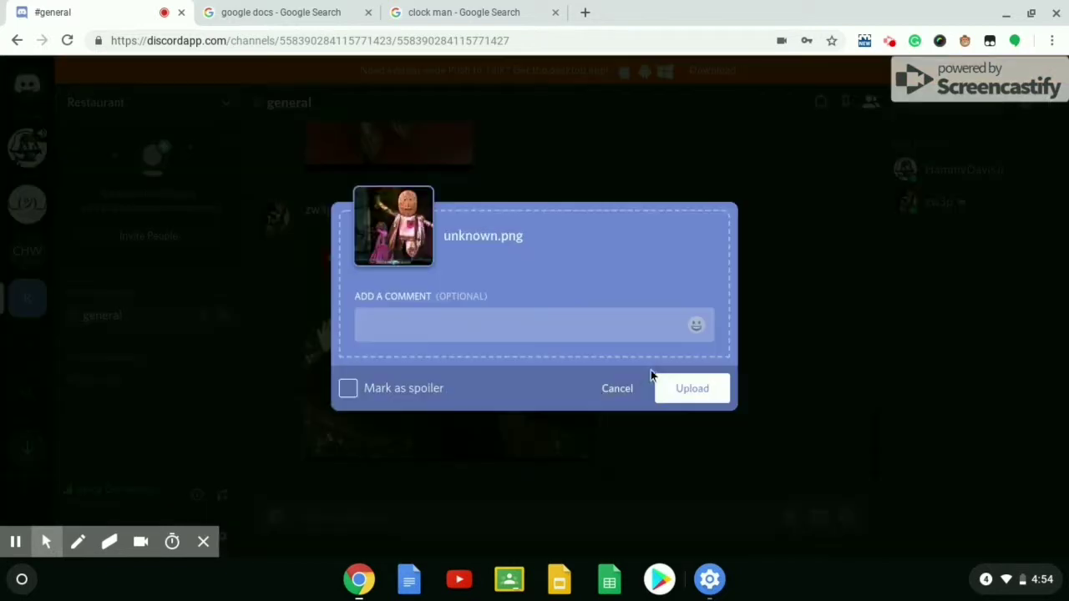
click(676, 386)
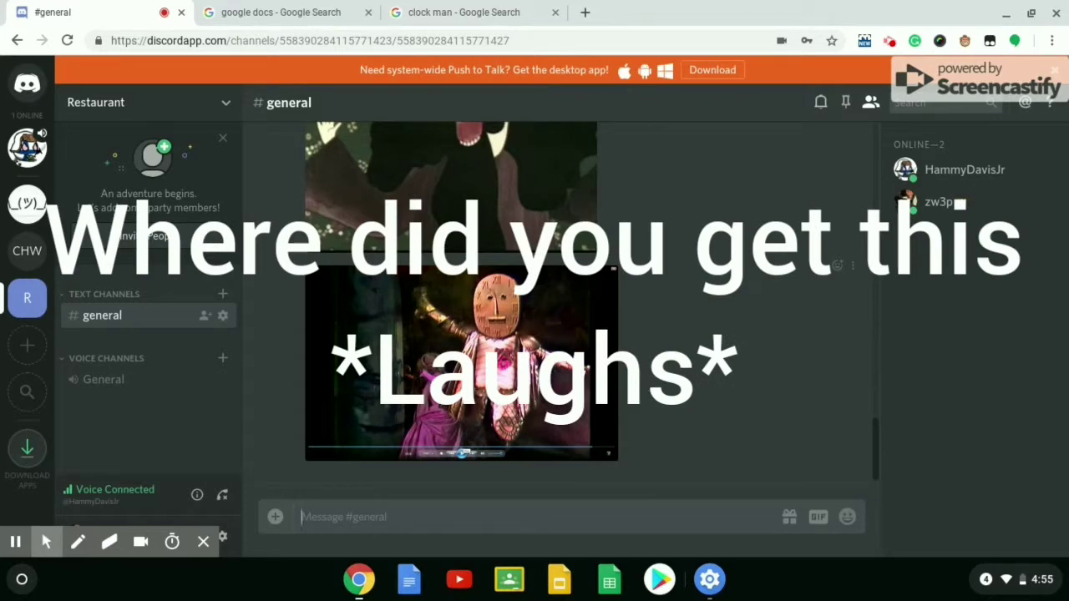
- Open the Google Docs site from the 'google docs' search, then check the Discord chat
click(289, 10)
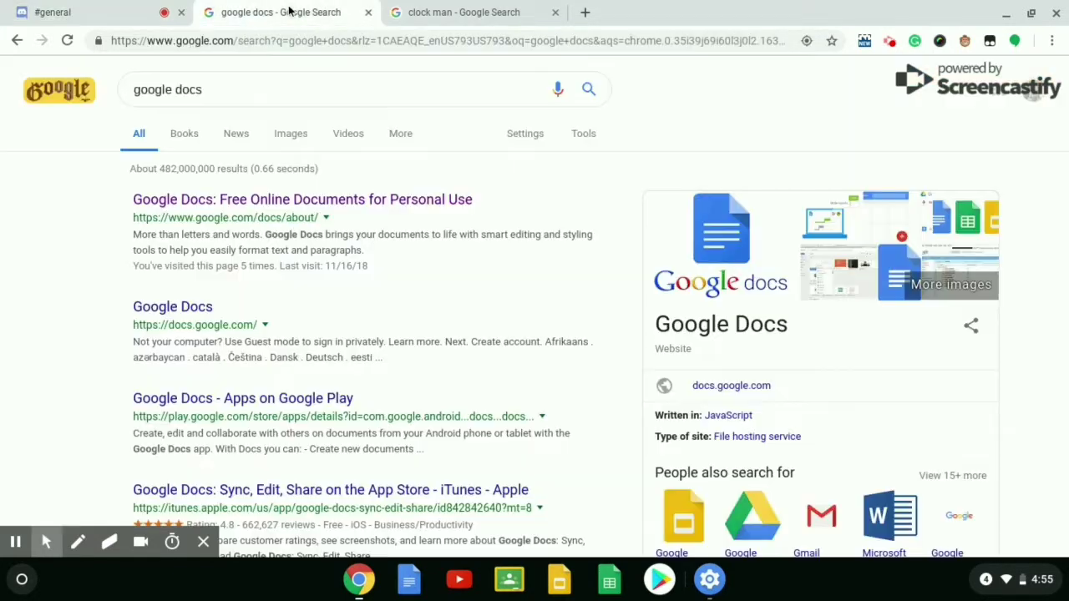
click(172, 307)
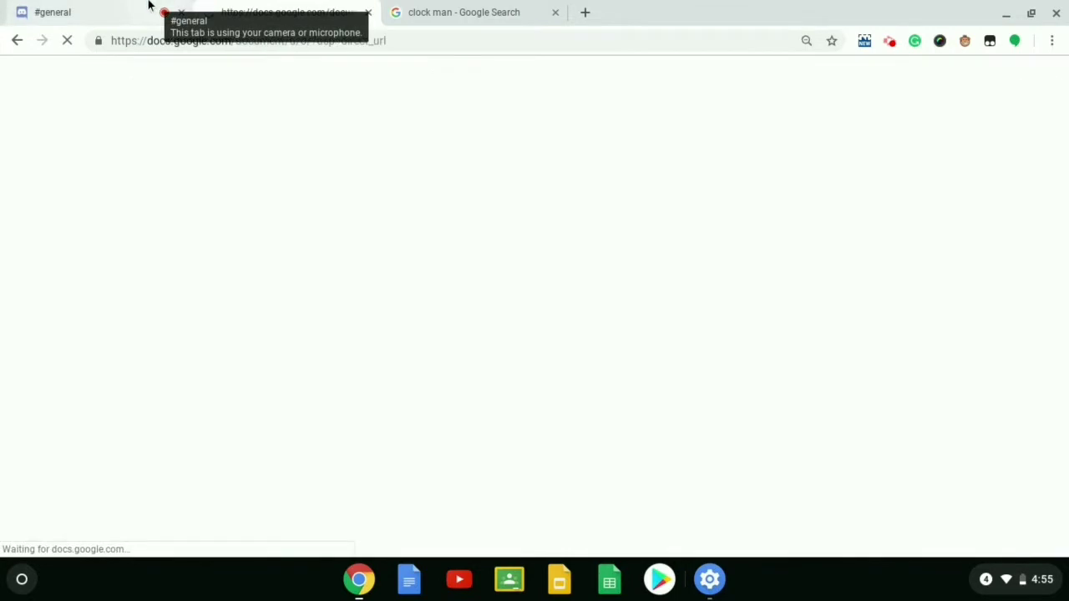
click(149, 6)
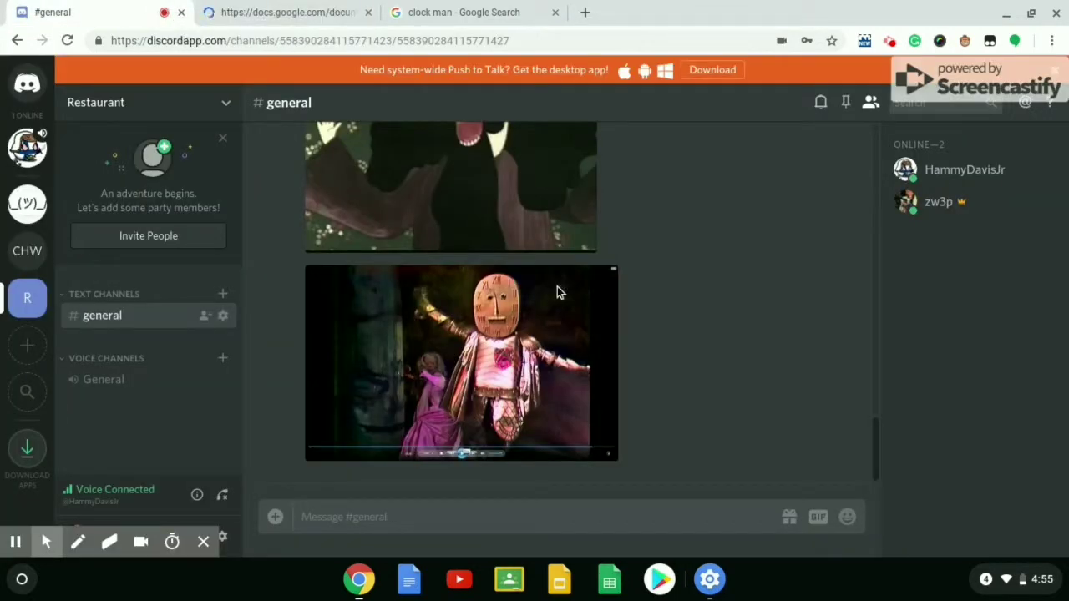
scroll(557, 287, up, 4)
scroll(557, 287, down, 4)
scroll(557, 286, up, 2)
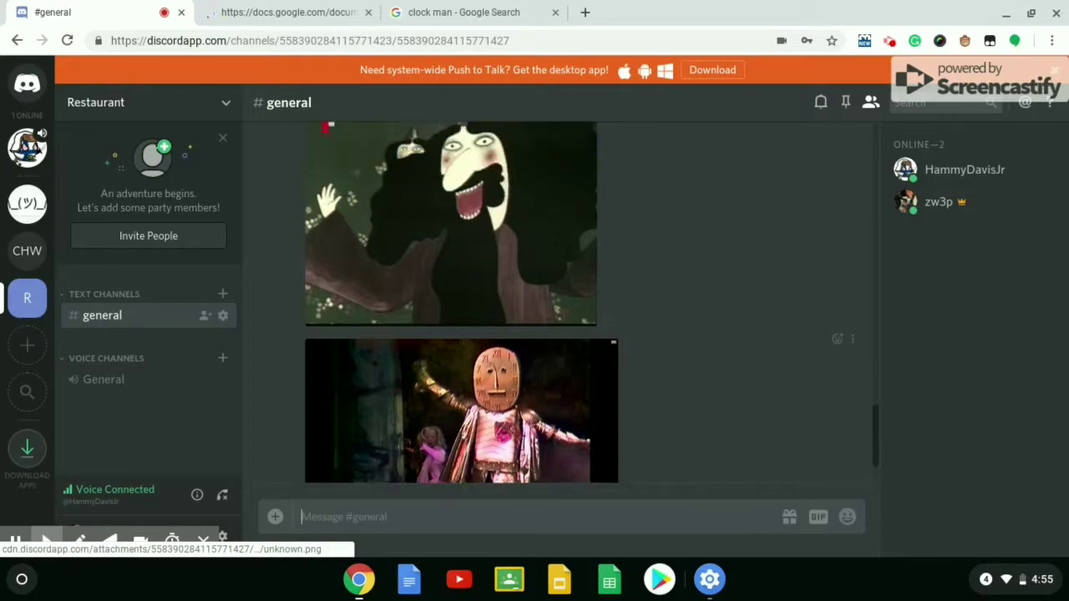
scroll(557, 287, down, 2)
- Browse further down the clock man image results
click(480, 10)
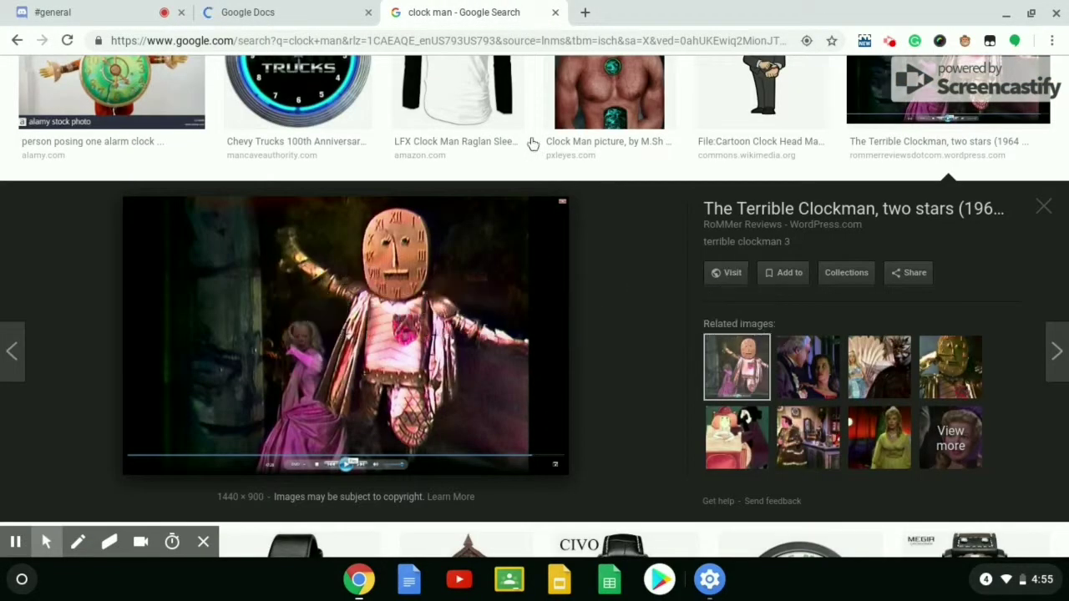
scroll(530, 143, down, 7)
scroll(613, 257, down, 2)
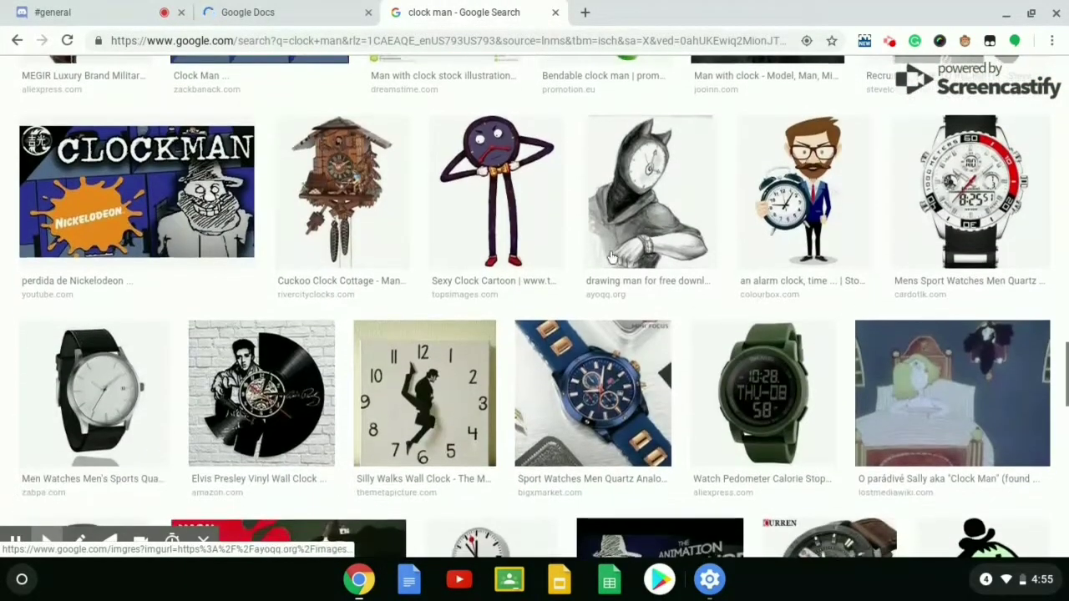
scroll(612, 258, down, 2)
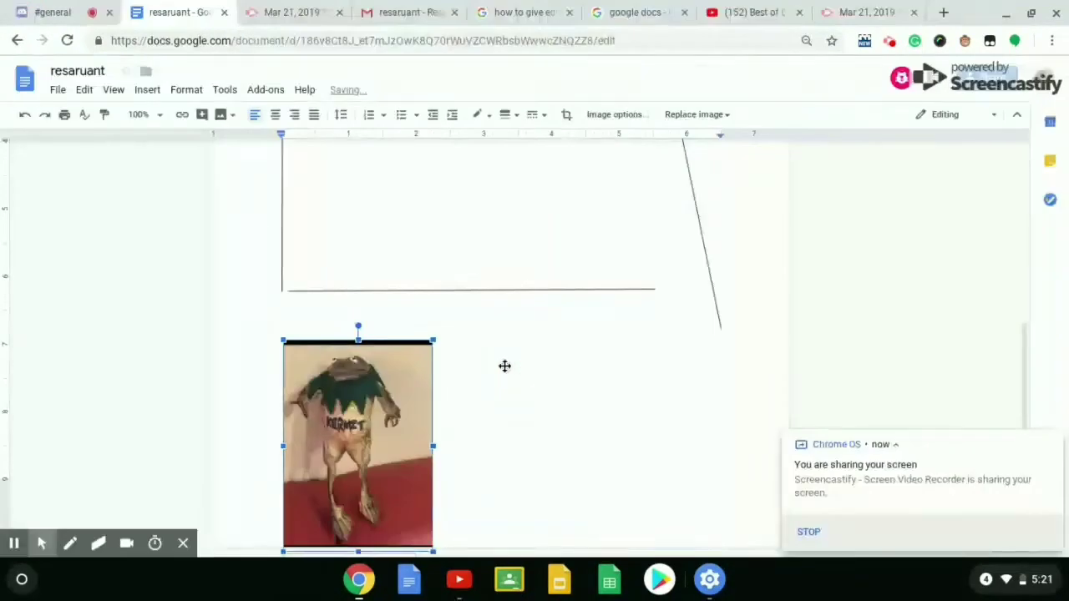
- Set the frog picture to Break text and shrink it by its corner handle
scroll(399, 487, down, 1)
click(396, 545)
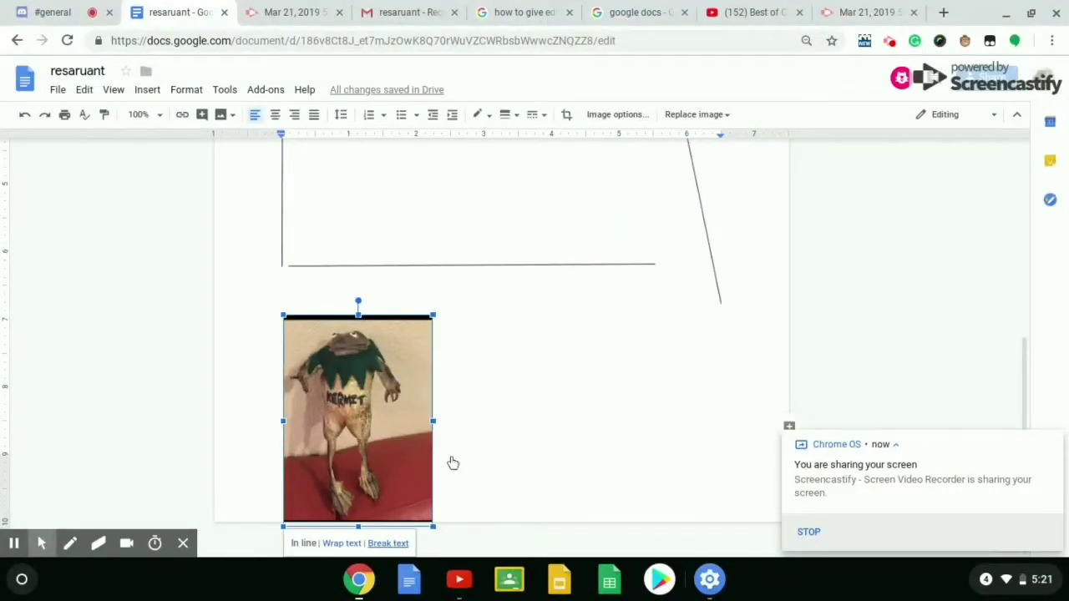
scroll(462, 451, up, 2)
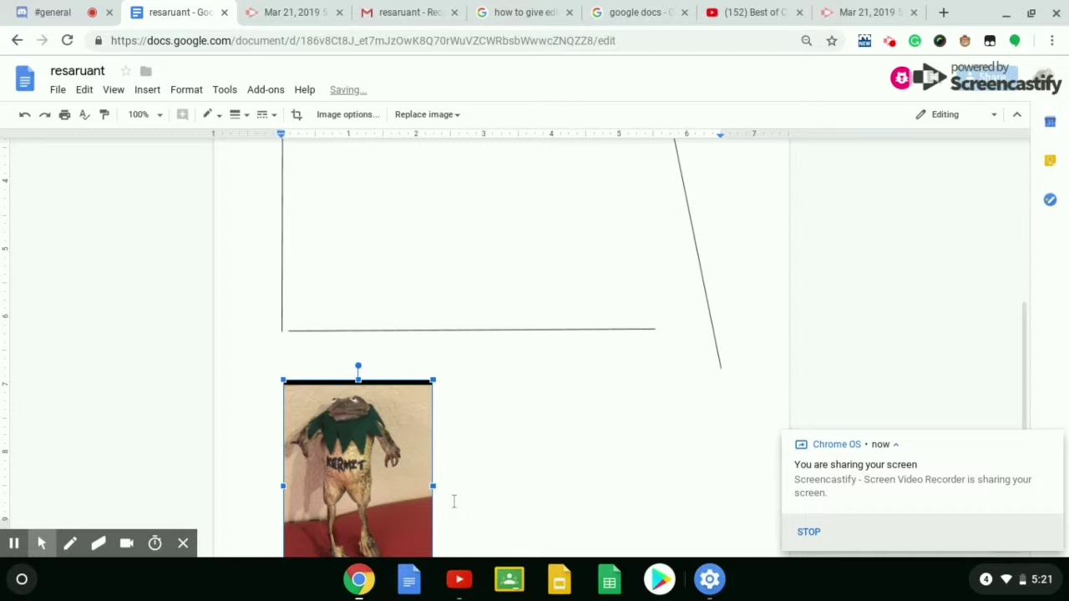
scroll(454, 501, down, 2)
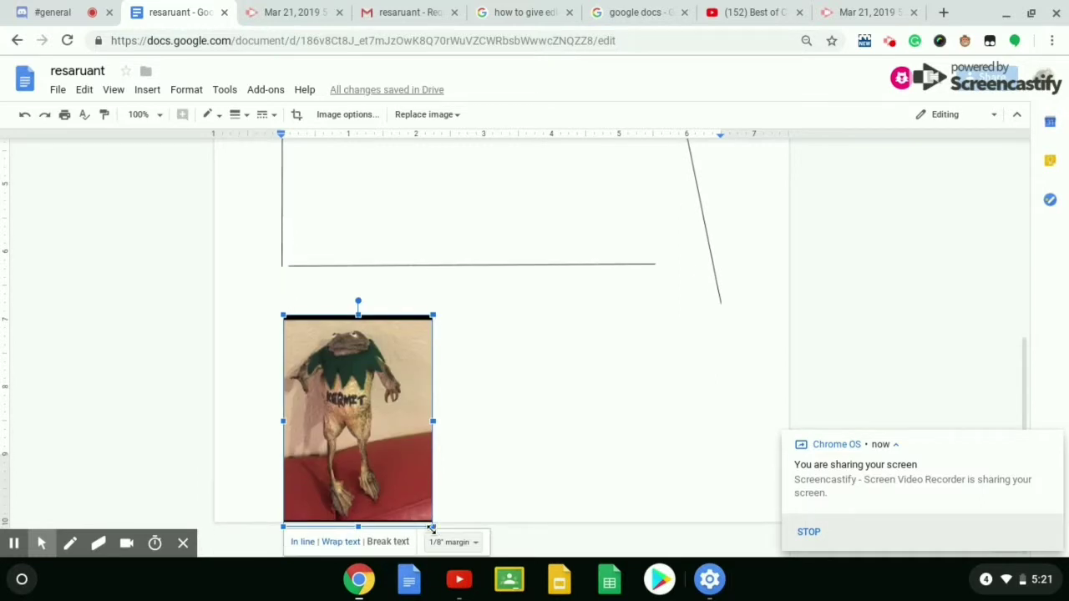
drag(431, 528, 348, 405)
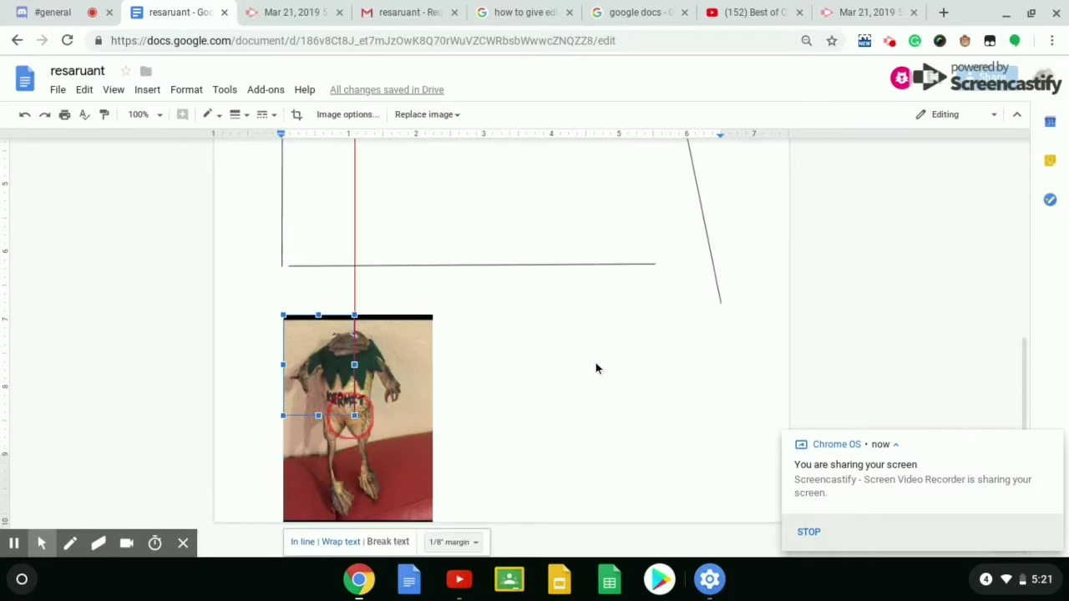
- Move the frog picture into the frame's top-right and shrink it slightly more
scroll(596, 368, up, 7)
scroll(595, 367, down, 3)
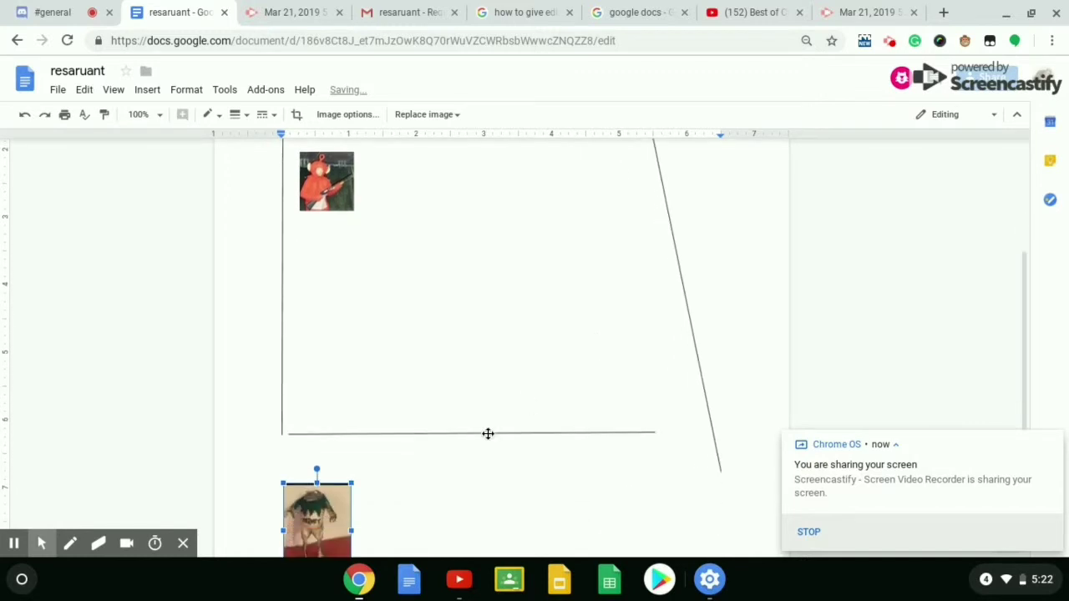
scroll(312, 522, down, 2)
mouse_move(312, 522)
mouse_down()
mouse_move(346, 326)
mouse_move(401, 114)
mouse_move(409, 180)
mouse_move(477, 218)
mouse_move(583, 199)
mouse_up()
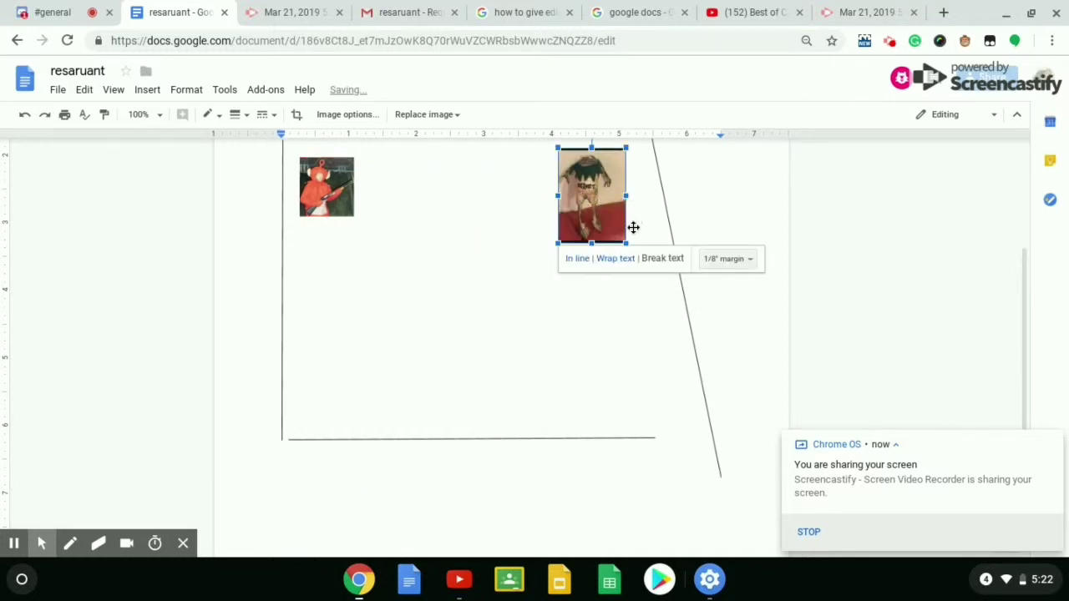
drag(626, 243, 617, 229)
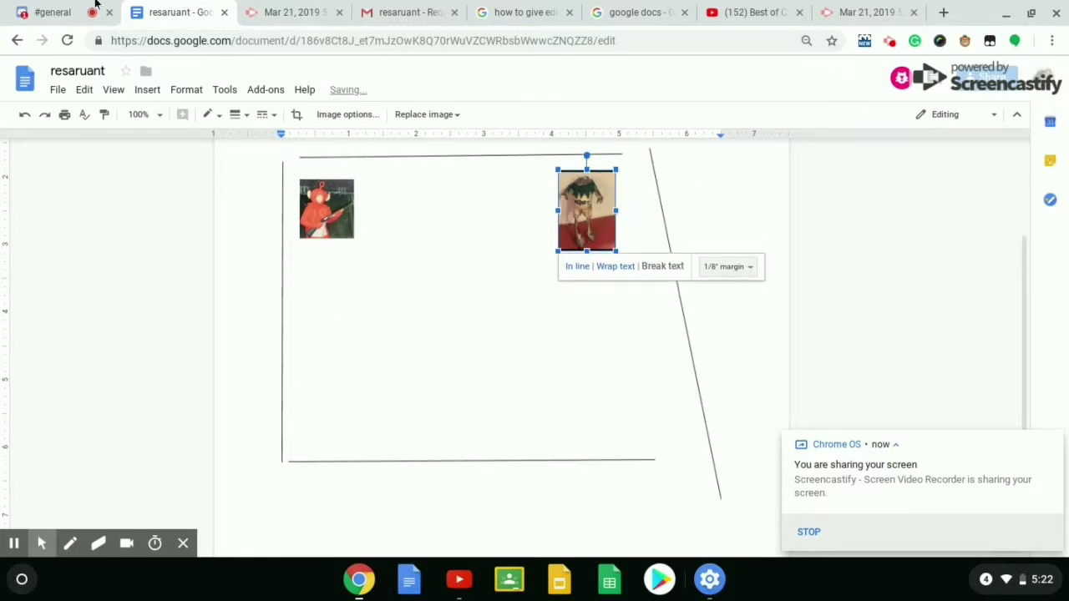
click(52, 12)
- Open the Discord direct message and copy the balaclava face image
scroll(550, 285, down, 10)
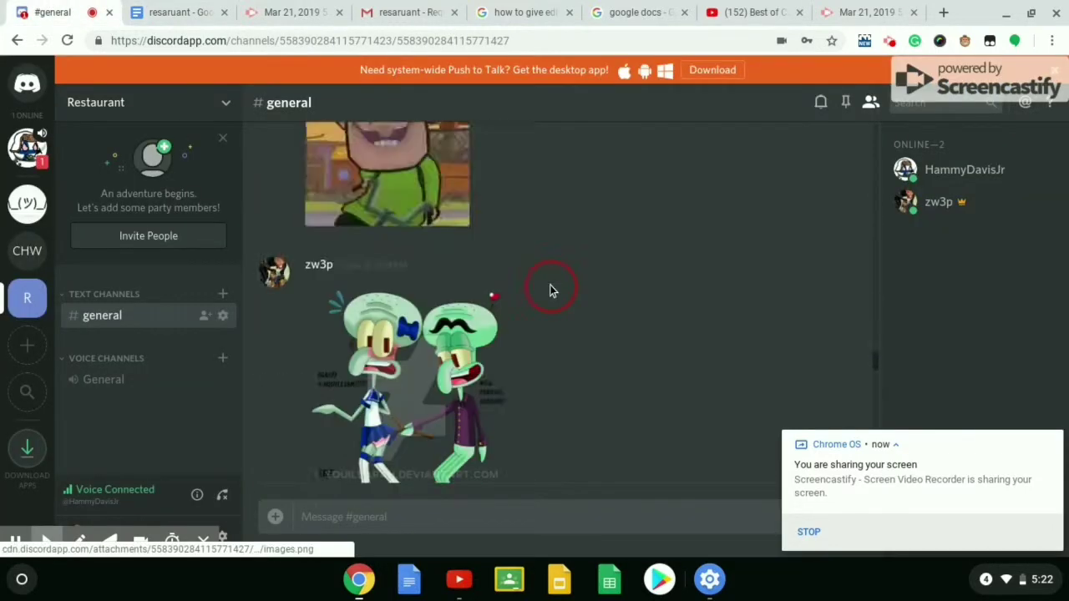
scroll(550, 285, down, 8)
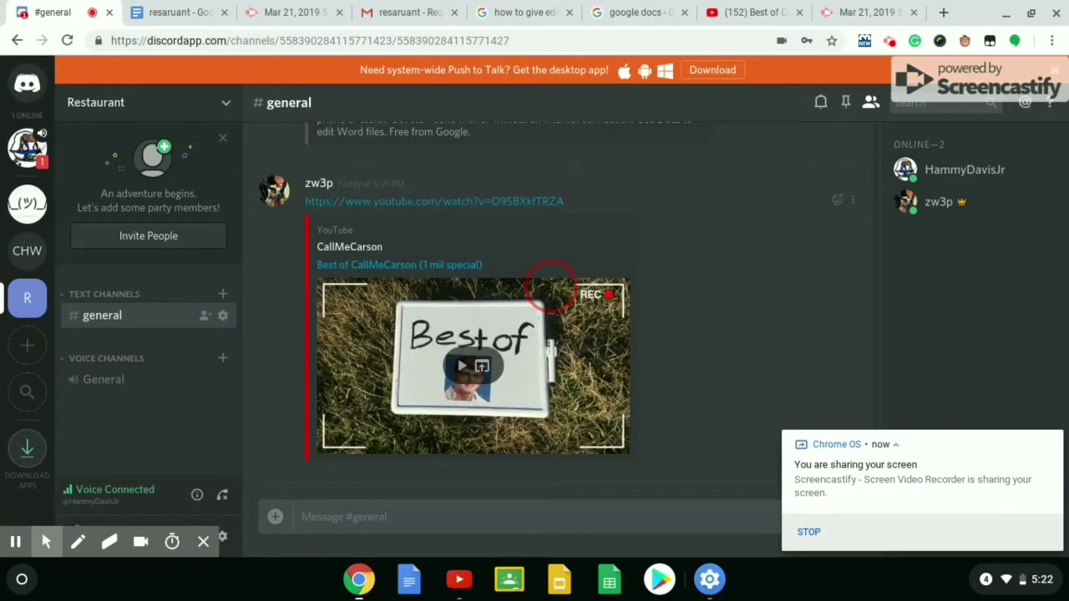
scroll(758, 204, up, 3)
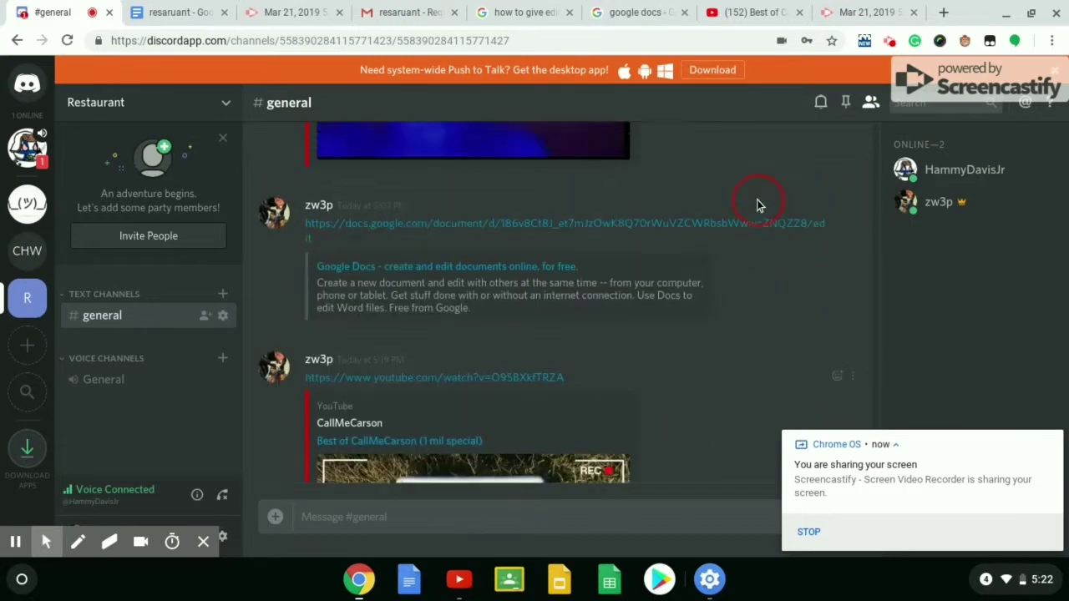
scroll(758, 205, down, 3)
scroll(759, 205, up, 6)
scroll(758, 204, down, 3)
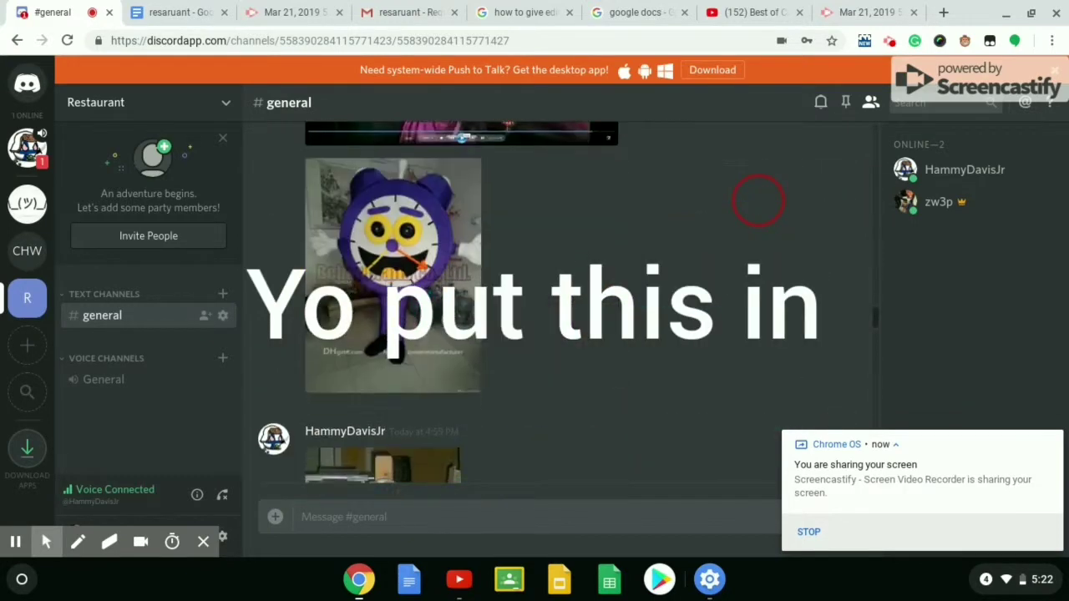
click(27, 149)
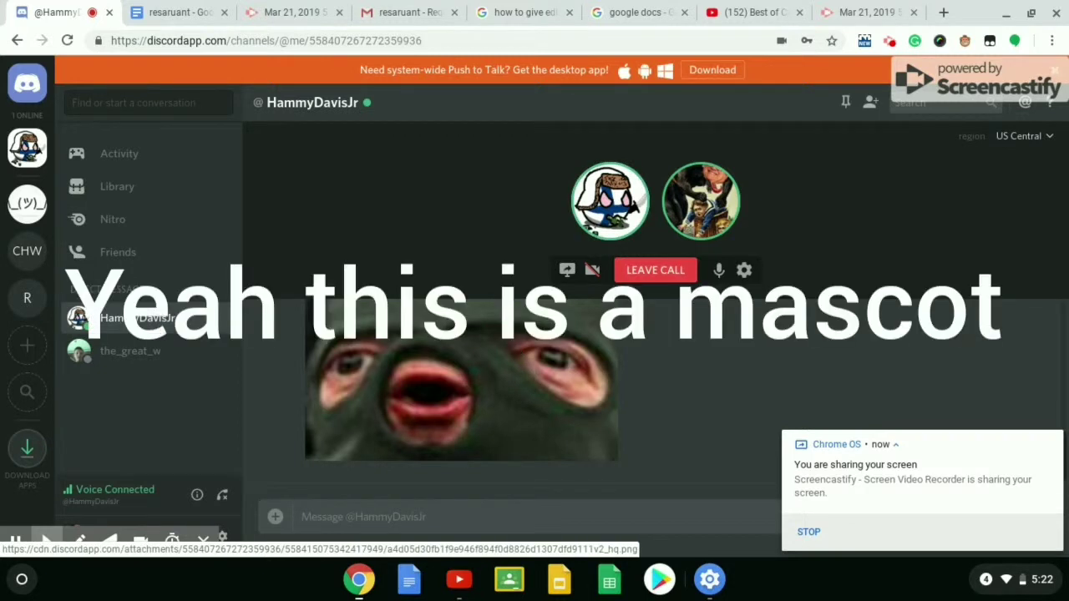
right_click(517, 349)
click(584, 231)
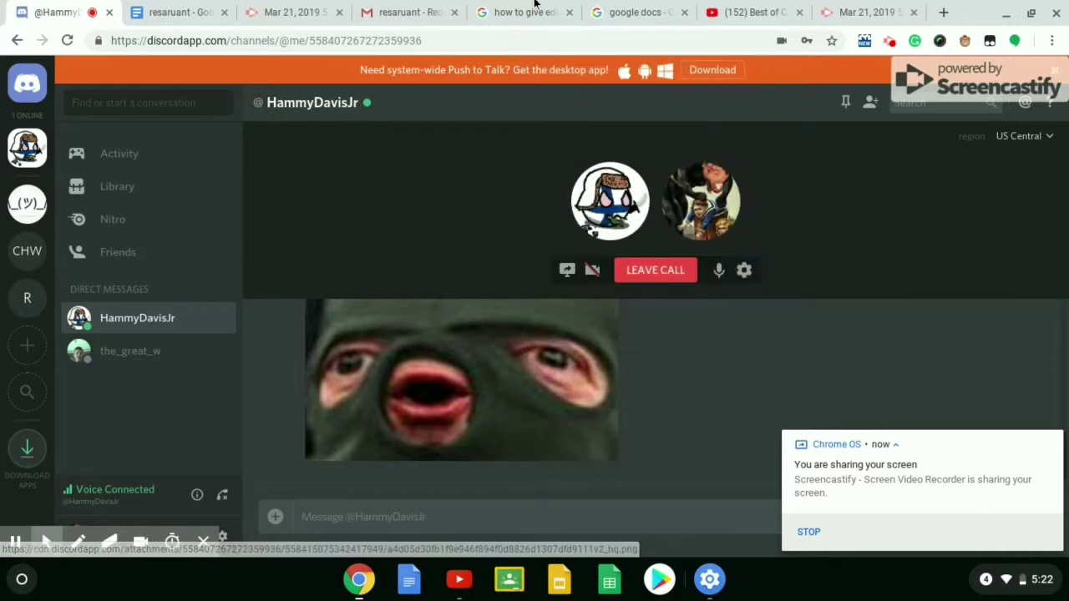
click(201, 10)
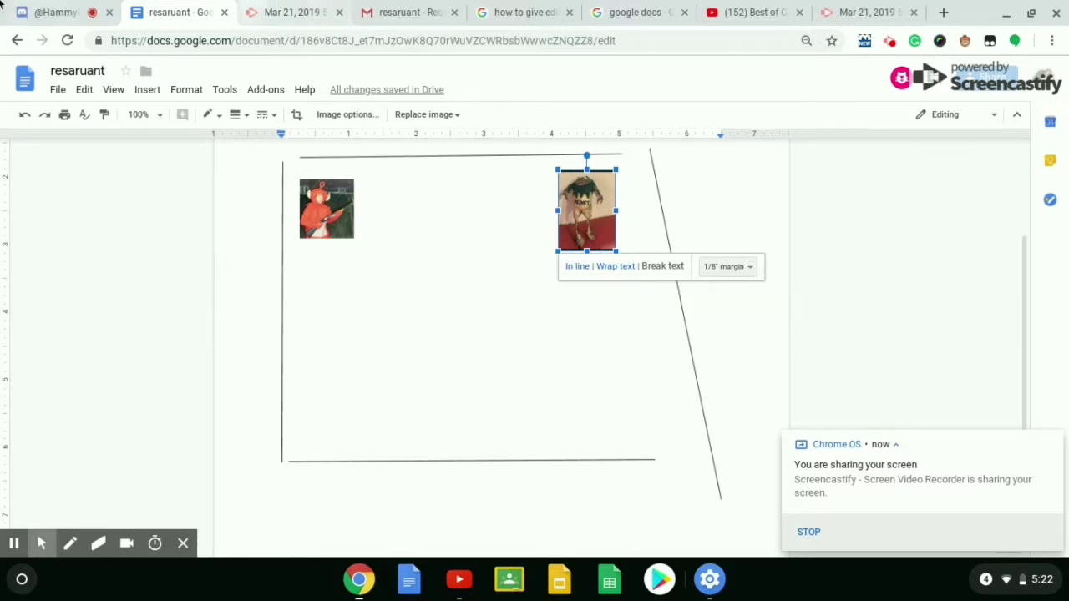
- Copy the balaclava face image again and return to the resaruant document
click(25, 11)
right_click(383, 353)
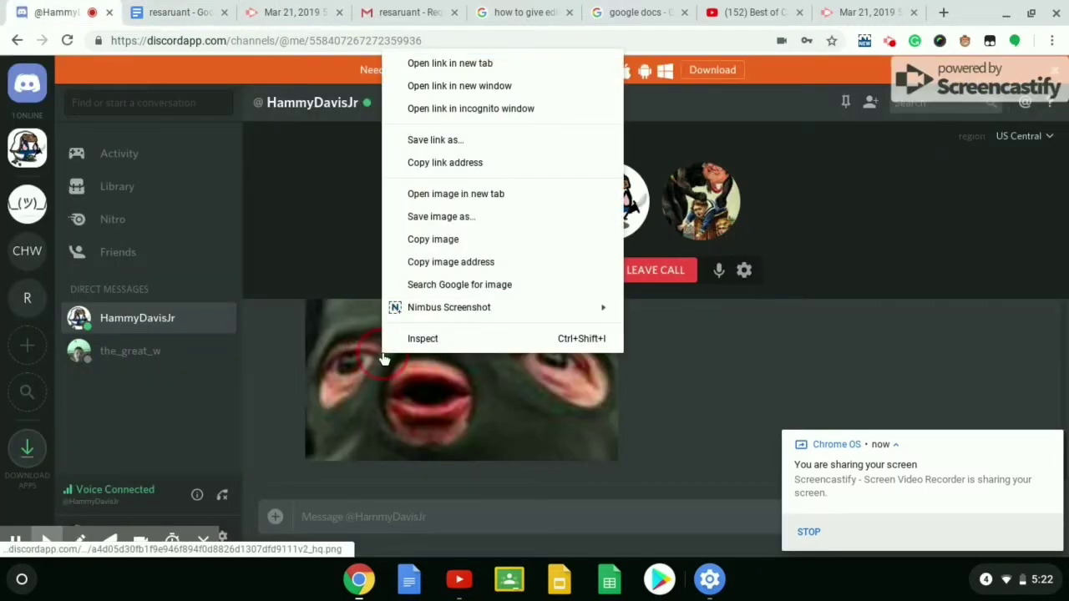
click(497, 241)
click(191, 6)
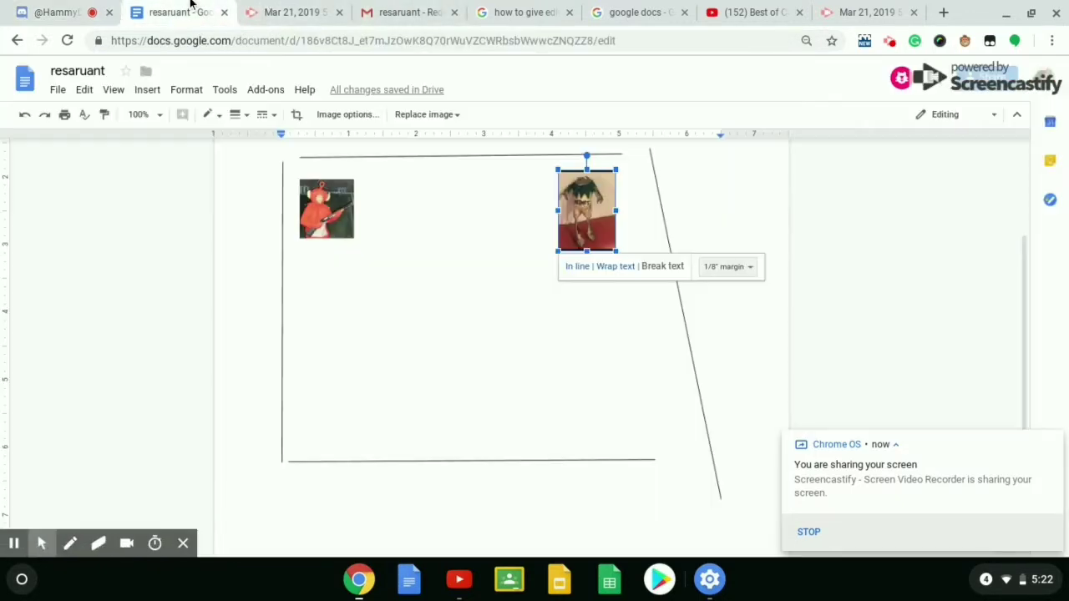
- Paste the balaclava face image into the document and shrink it to a small size
scroll(637, 381, up, 2)
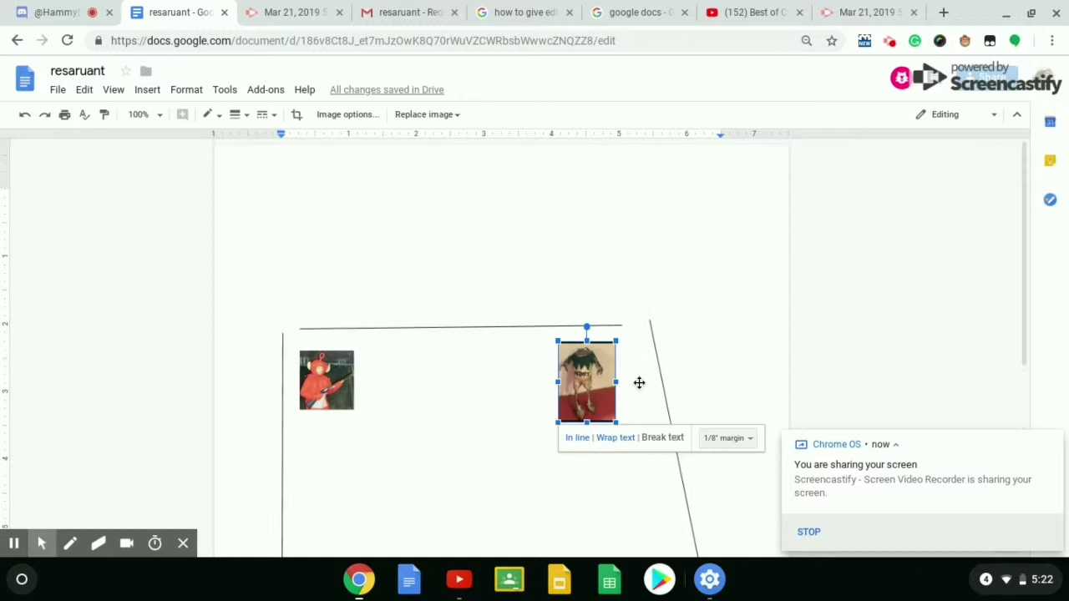
click(667, 244)
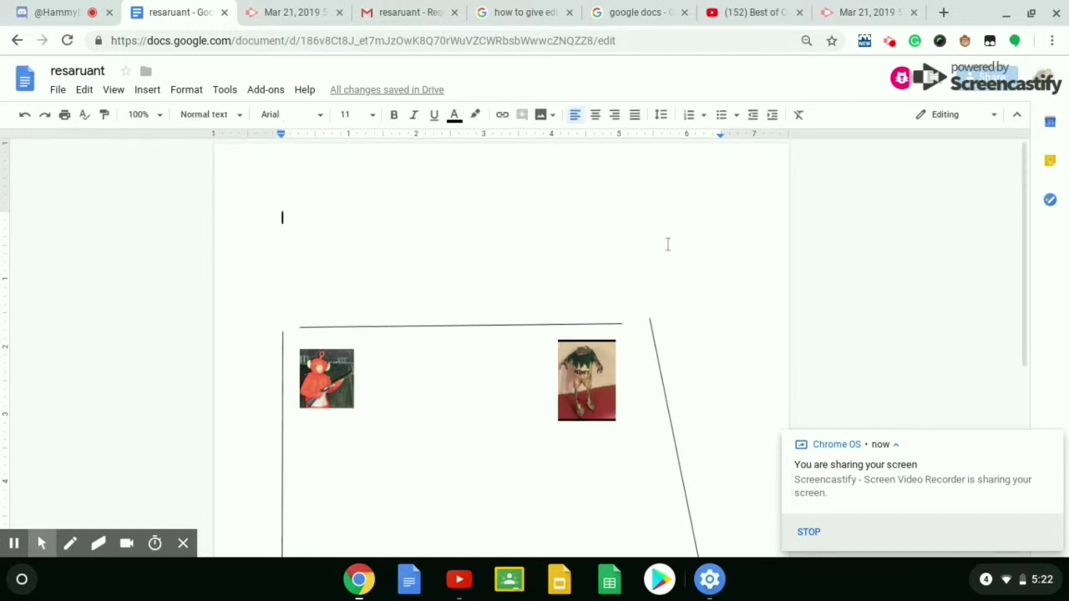
key(ctrl+End)
key(ctrl+v)
click(526, 463)
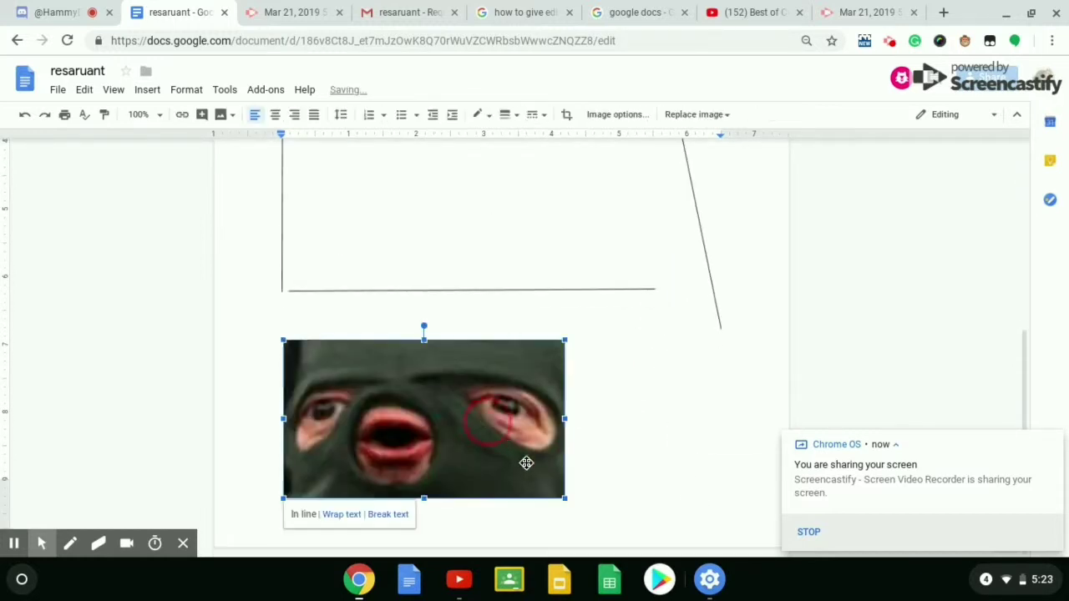
drag(566, 499, 312, 382)
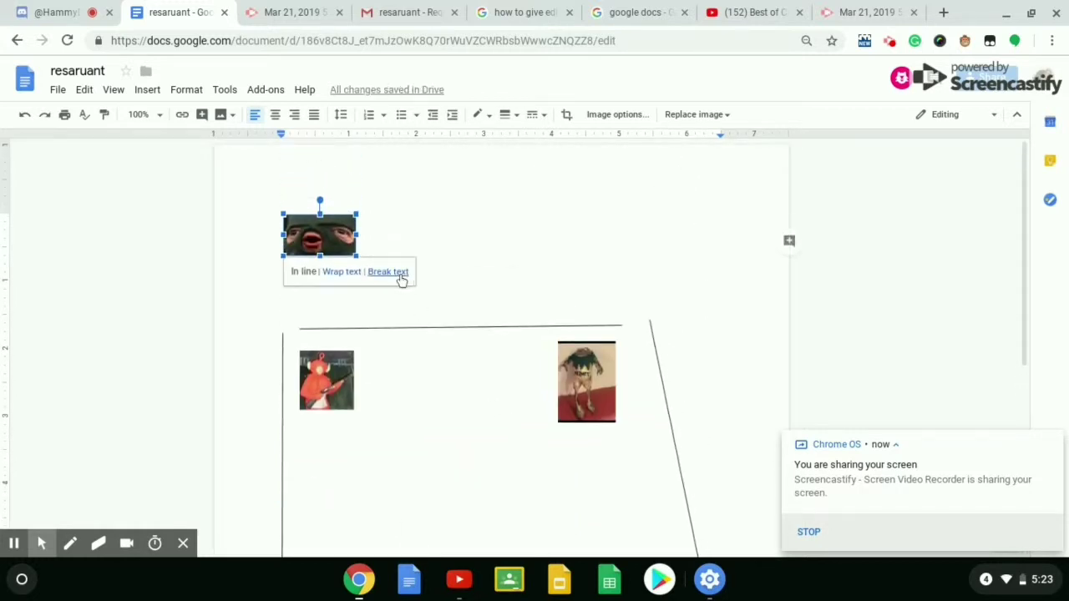
- Set the face image to Break text and move it into the frame below the frog
click(389, 272)
mouse_move(338, 238)
mouse_down()
mouse_move(532, 404)
mouse_move(530, 529)
mouse_move(518, 472)
mouse_up()
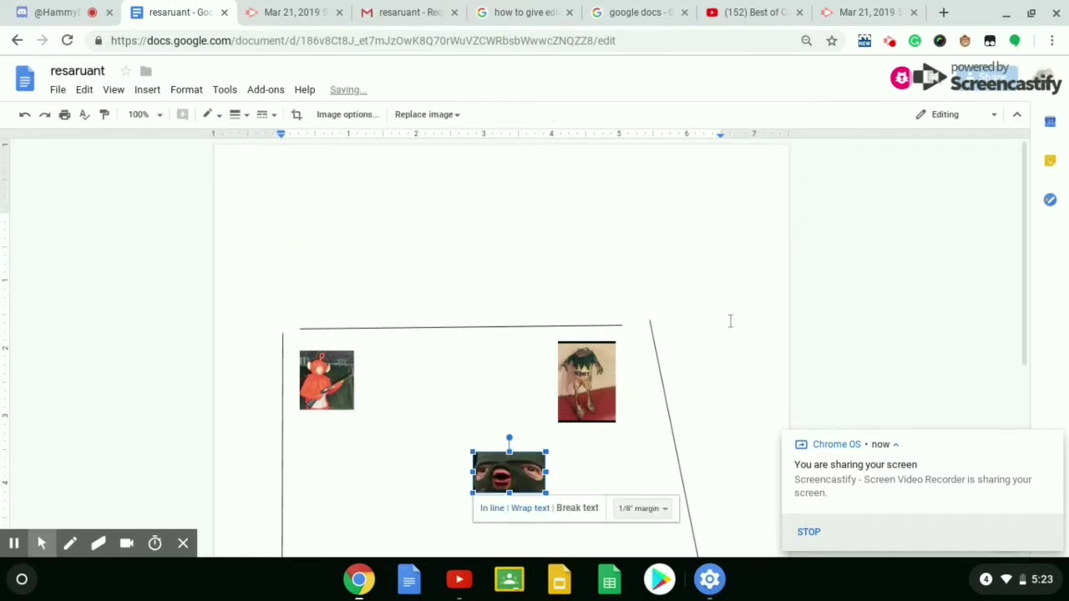
scroll(730, 321, down, 5)
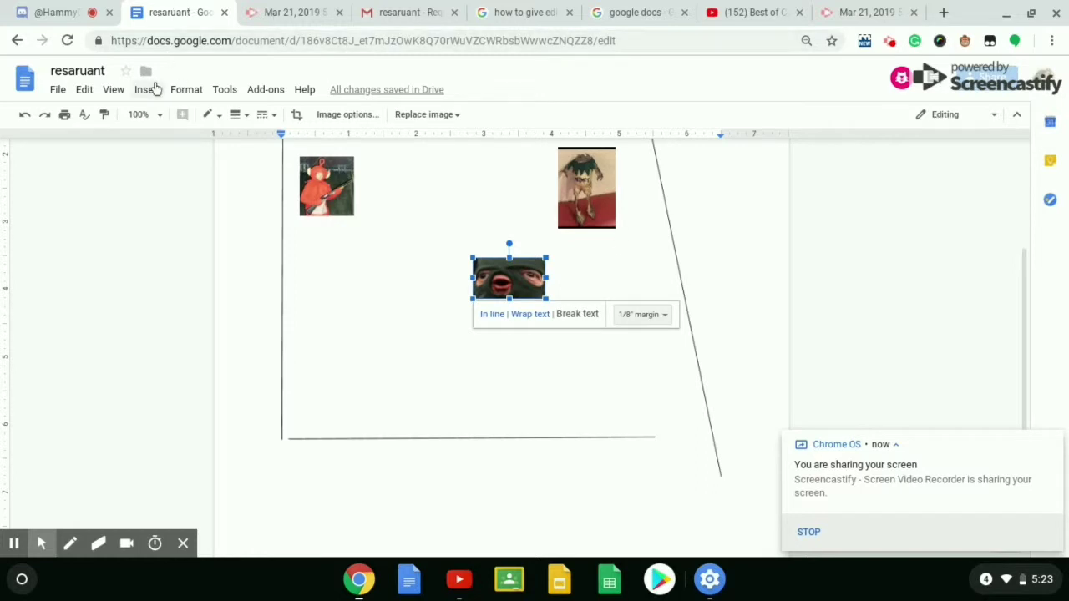
- Start a new blank drawing from the Insert menu's Drawing options
click(147, 89)
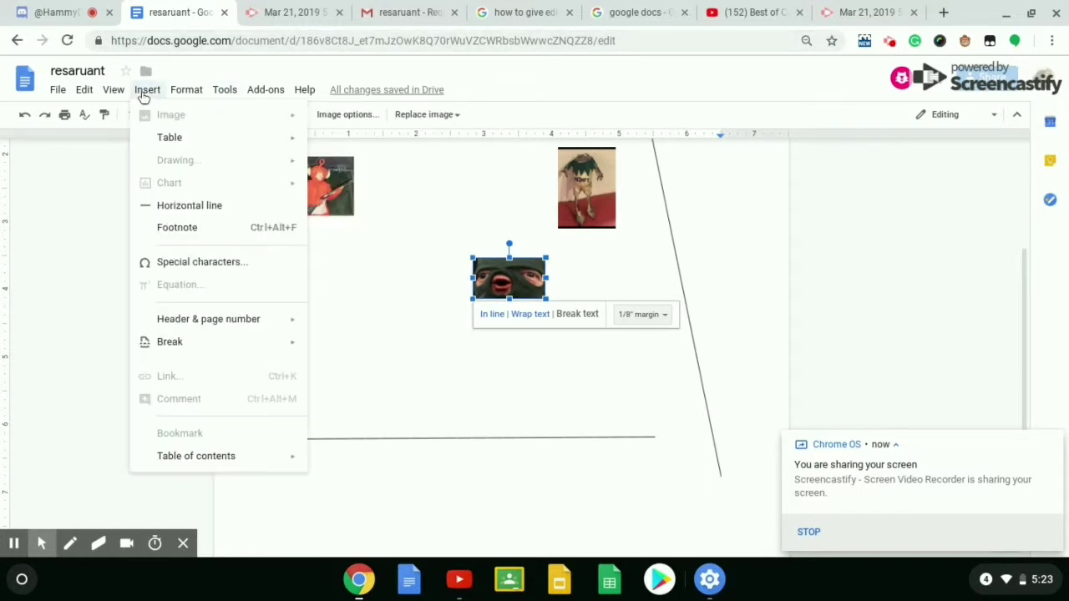
mouse_move(167, 138)
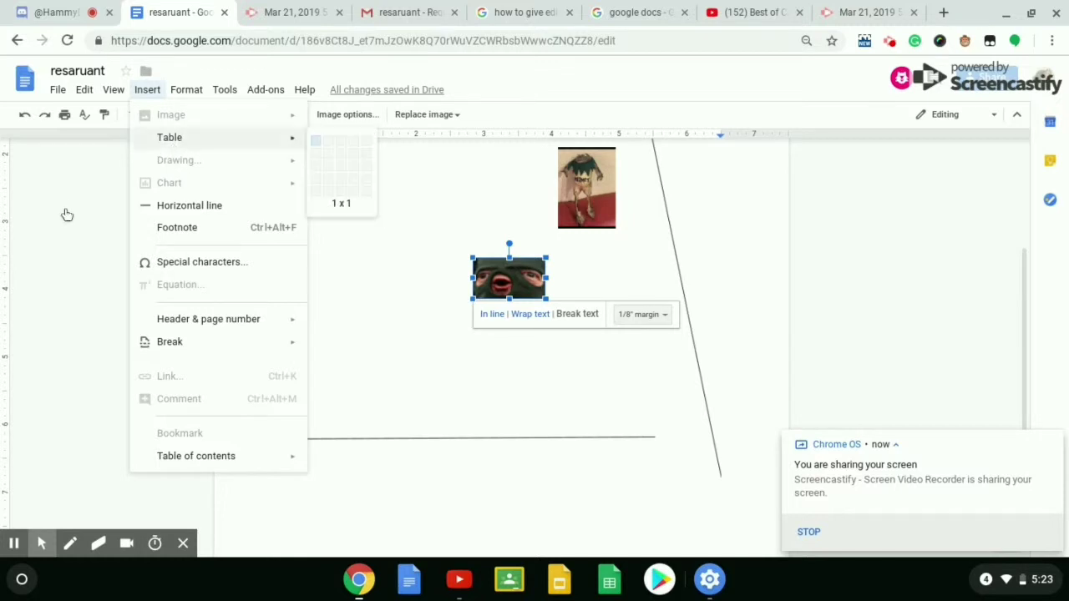
click(65, 216)
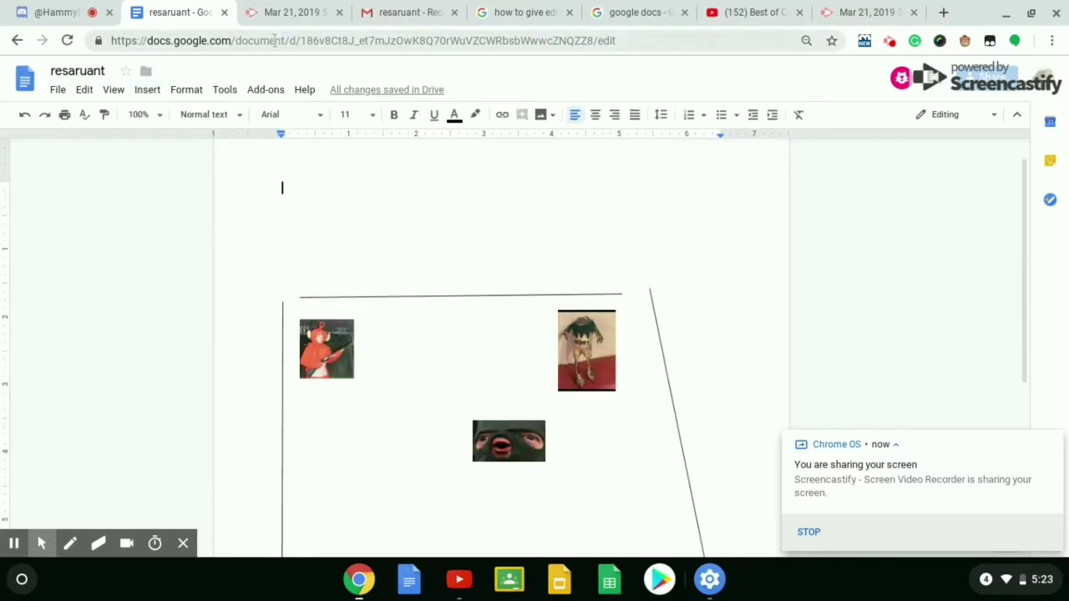
click(147, 90)
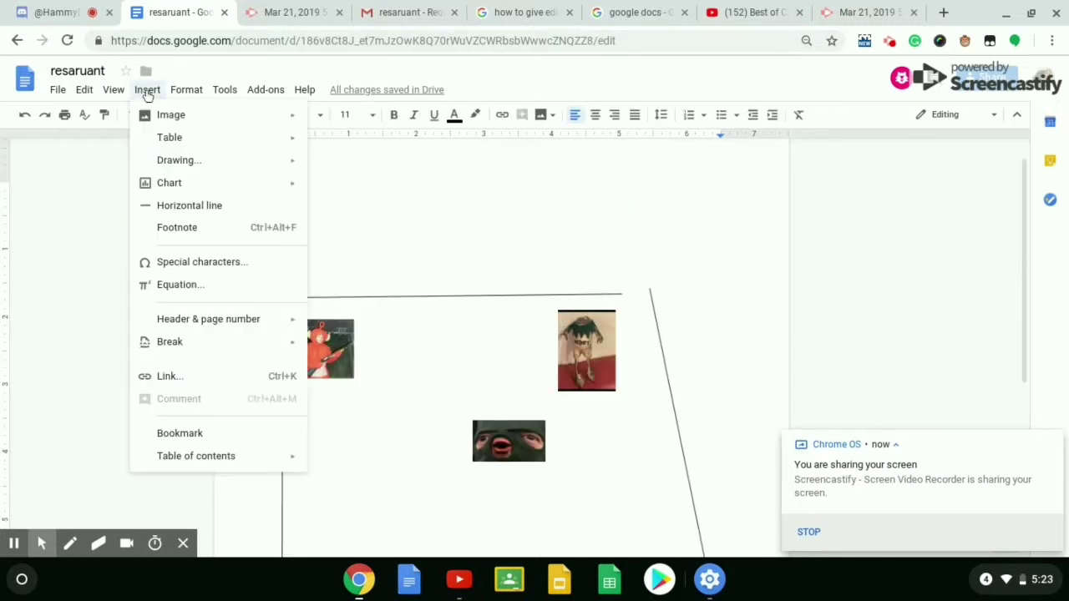
click(174, 161)
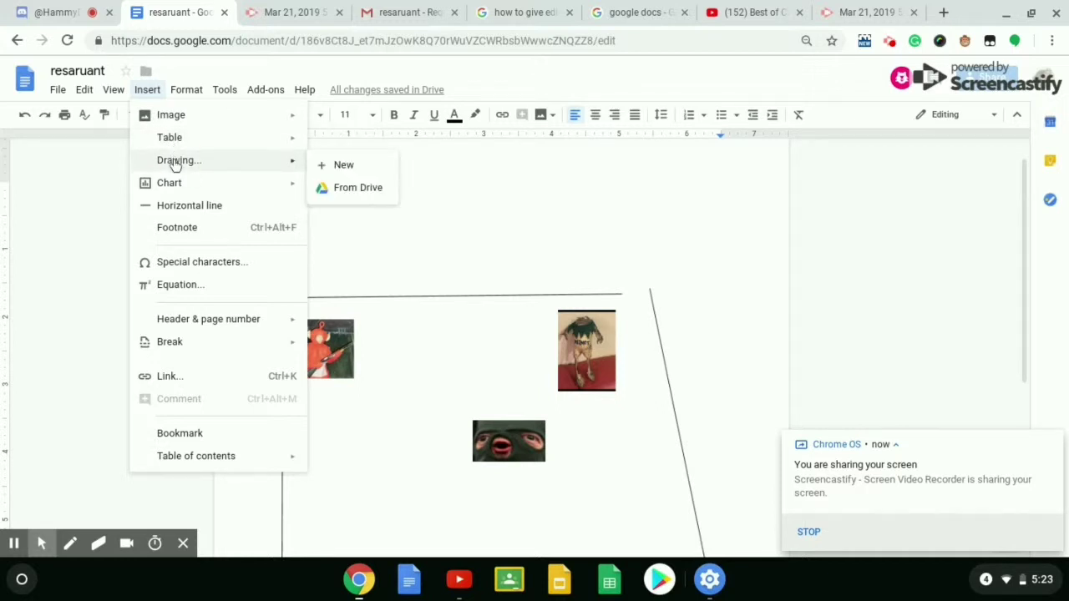
click(343, 165)
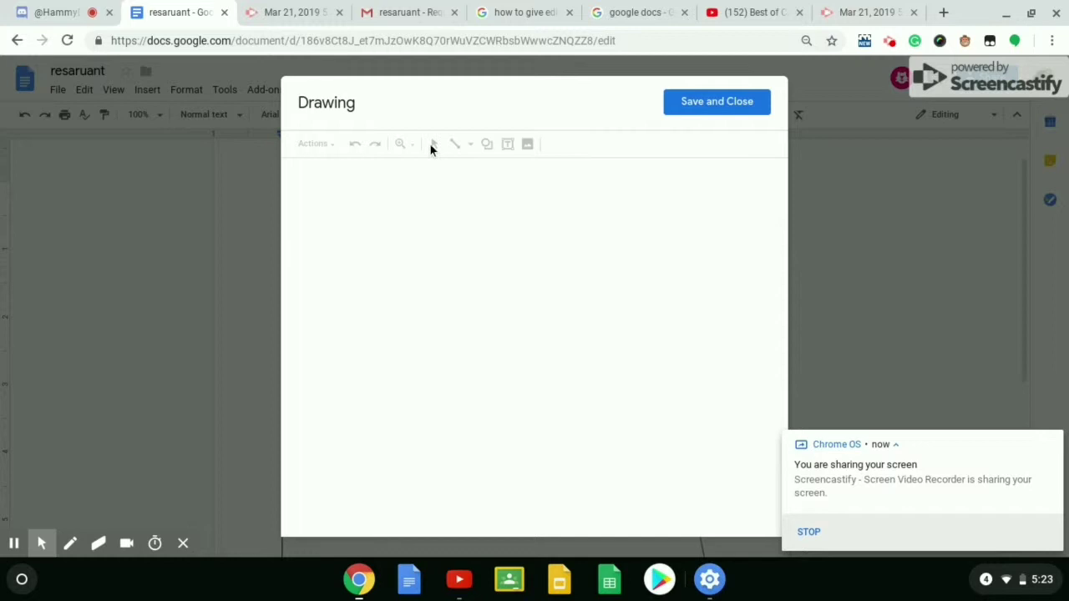
- Draw a small oval with the basic shapes tool and save the drawing into the document
click(488, 144)
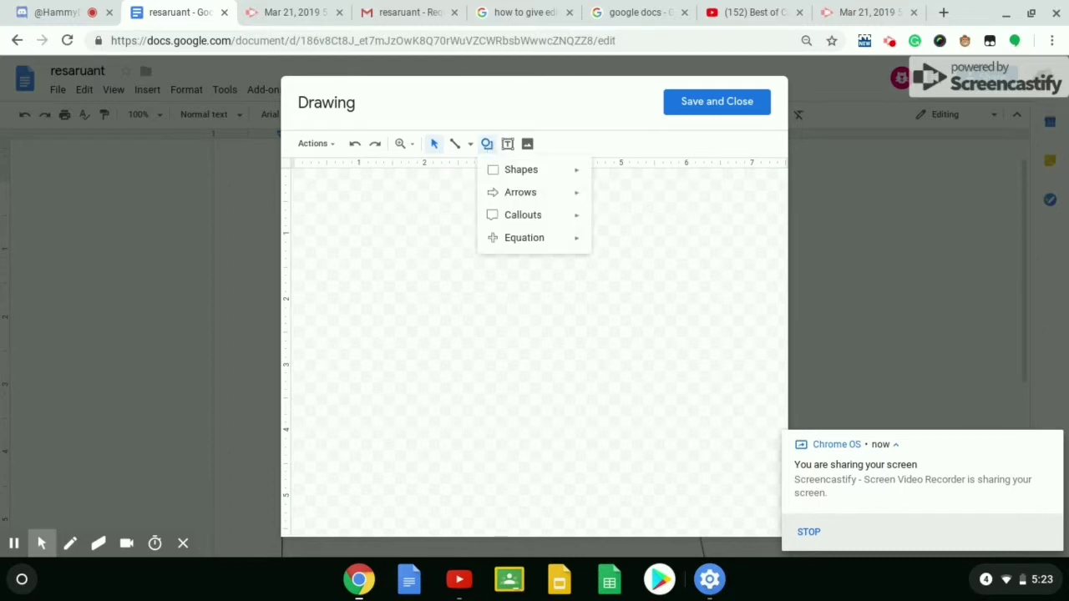
click(508, 172)
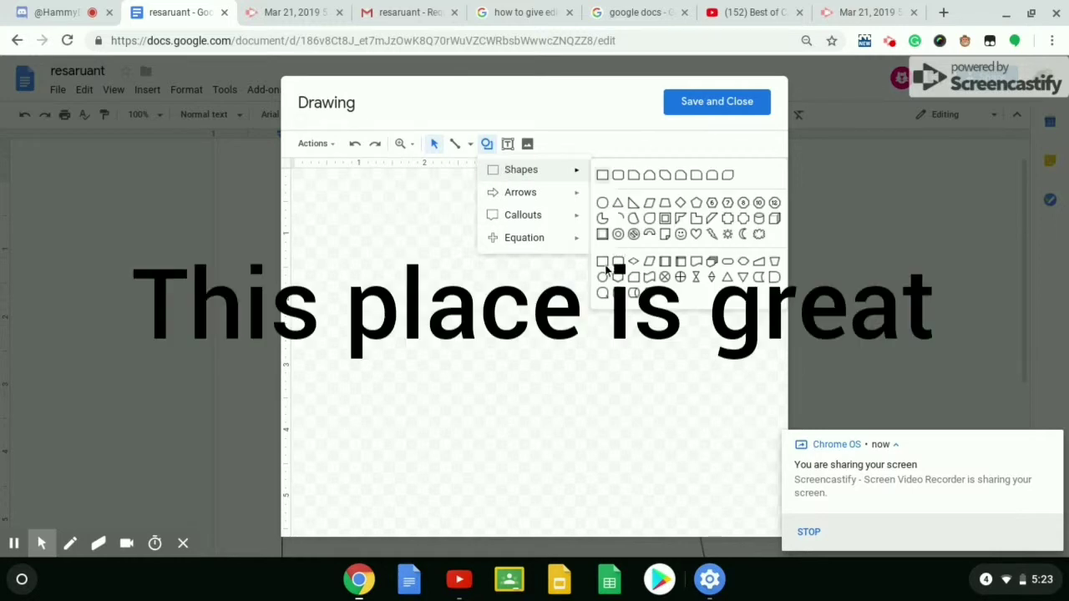
click(602, 203)
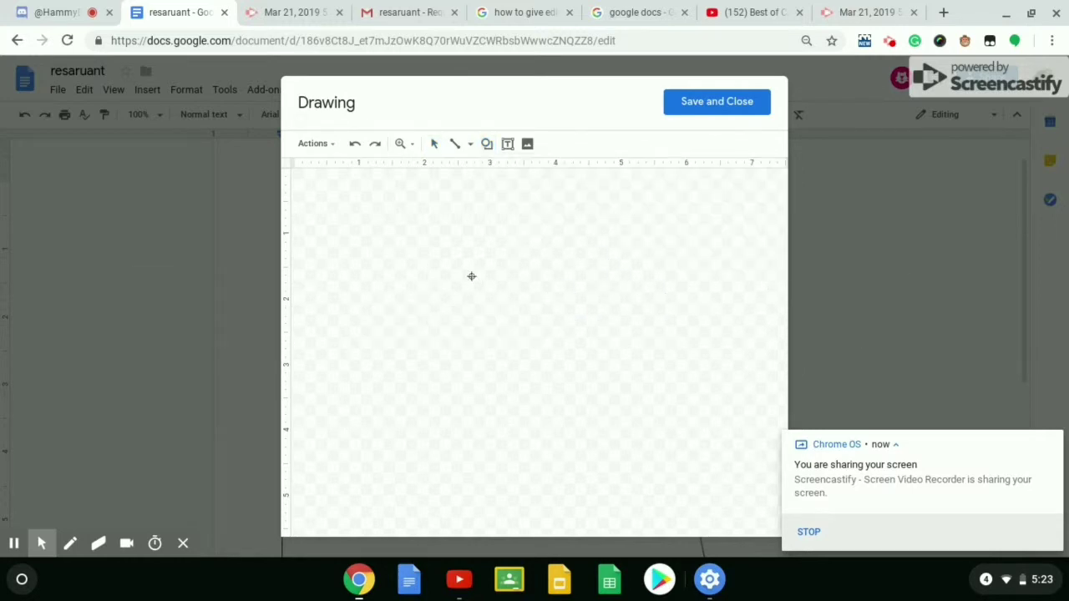
drag(500, 311, 541, 349)
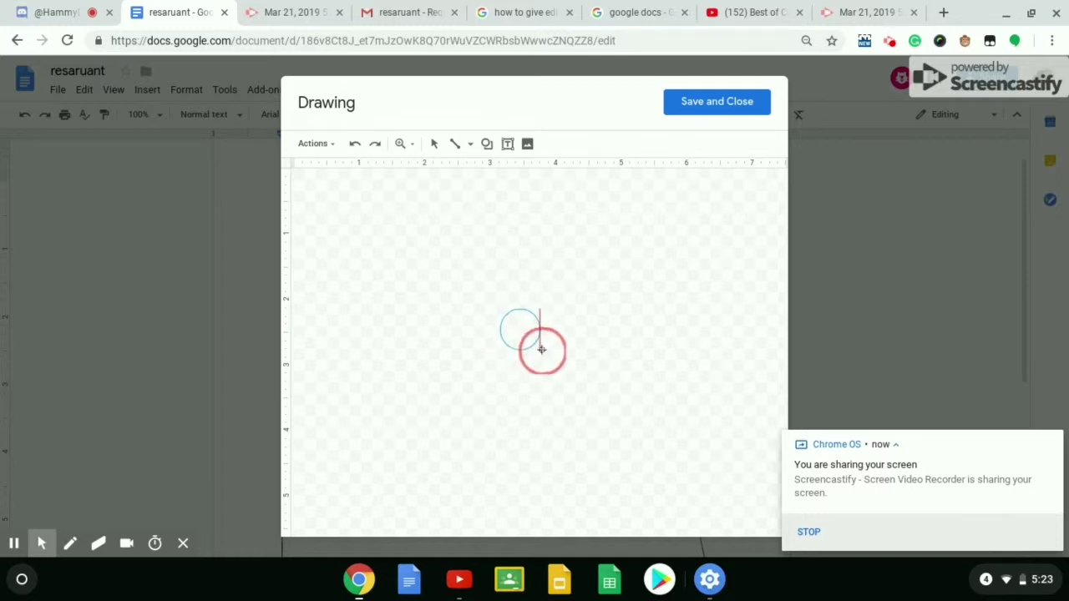
click(753, 109)
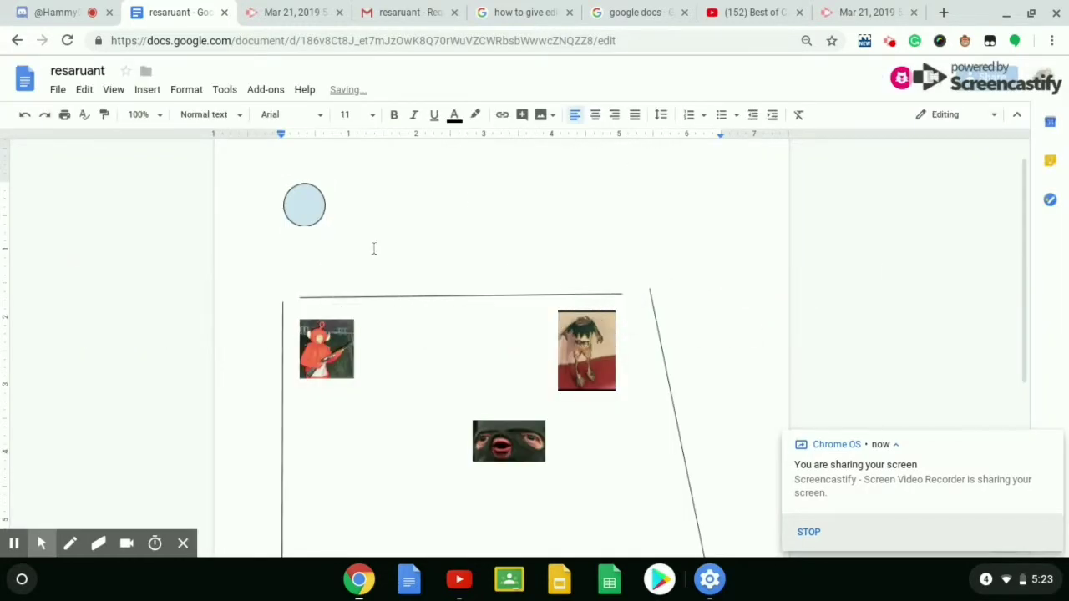
- Set the light-blue circle to Break text and drag it down into the hand-drawn frame
click(311, 211)
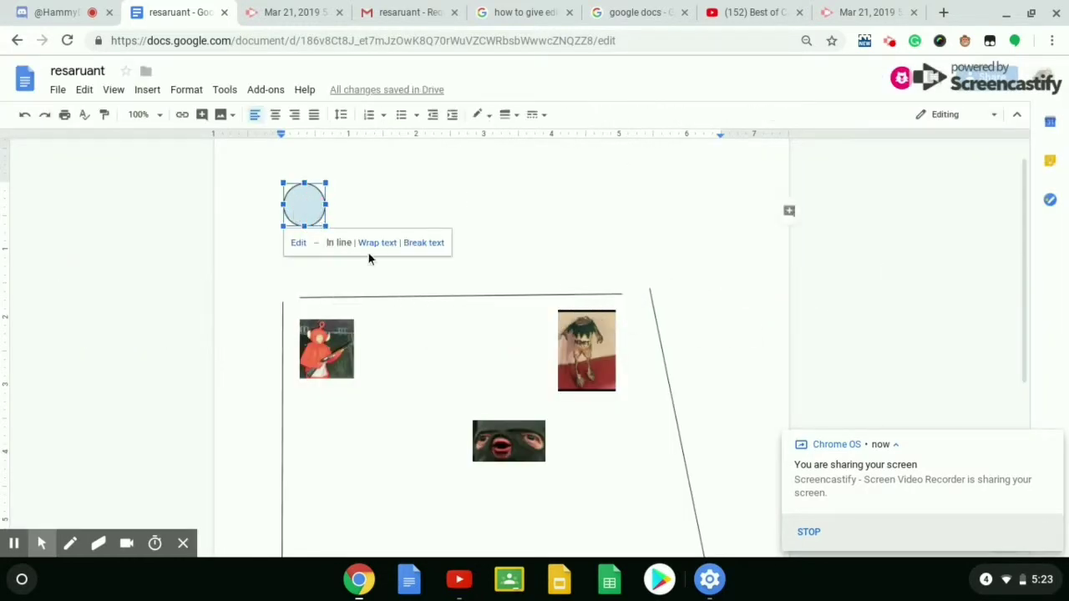
click(411, 243)
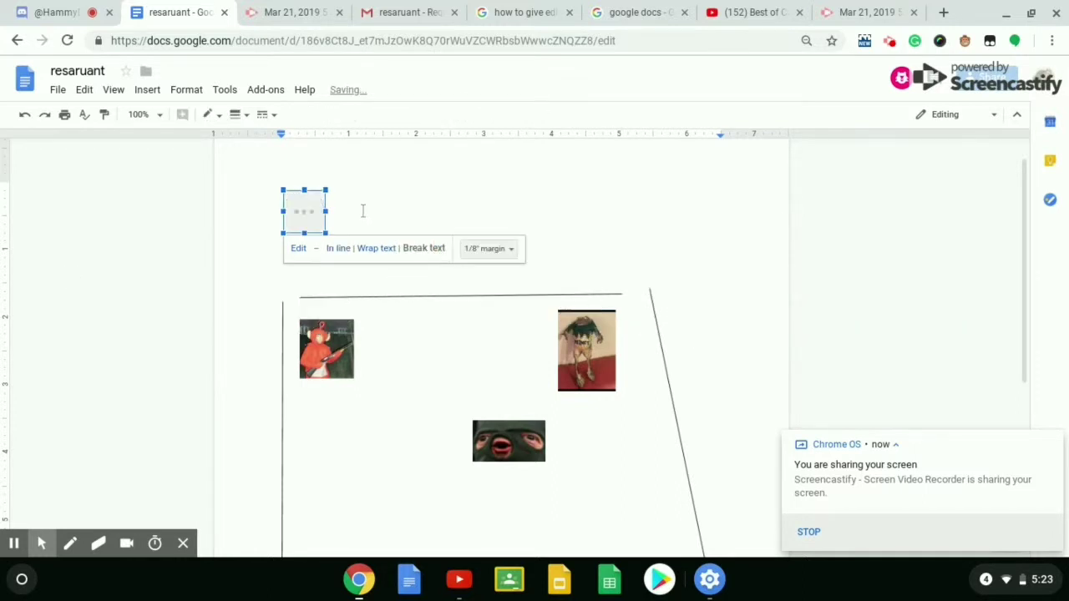
scroll(313, 221, down, 1)
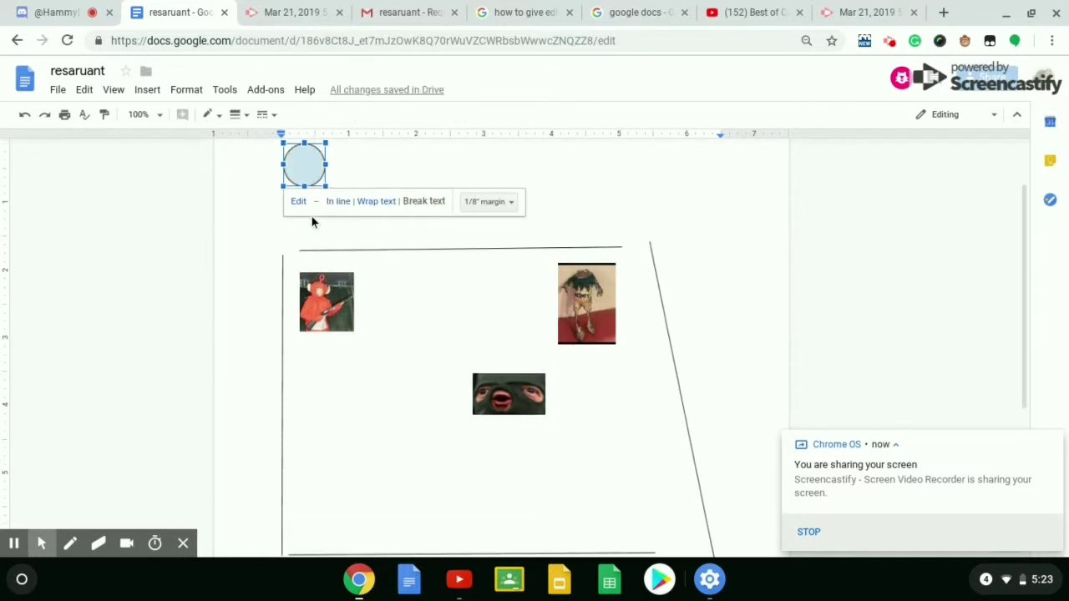
mouse_move(303, 170)
mouse_down()
mouse_move(322, 308)
mouse_move(372, 382)
mouse_move(360, 422)
mouse_move(480, 351)
mouse_up()
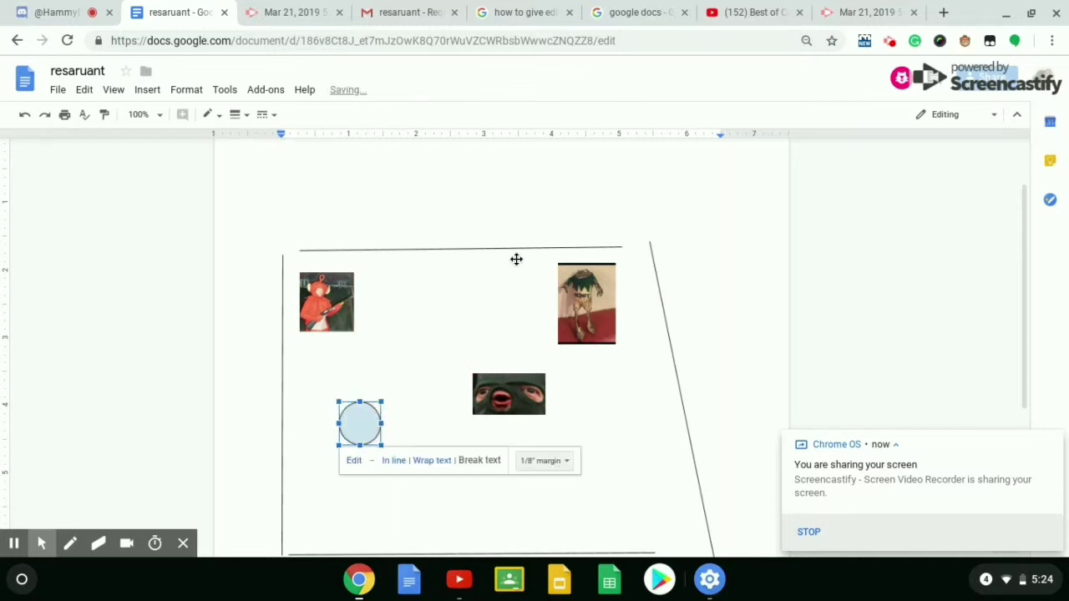
- Nudge the frame down slightly, then move the circle lower and right, below-left of the balaclava photo
scroll(504, 261, down, 1)
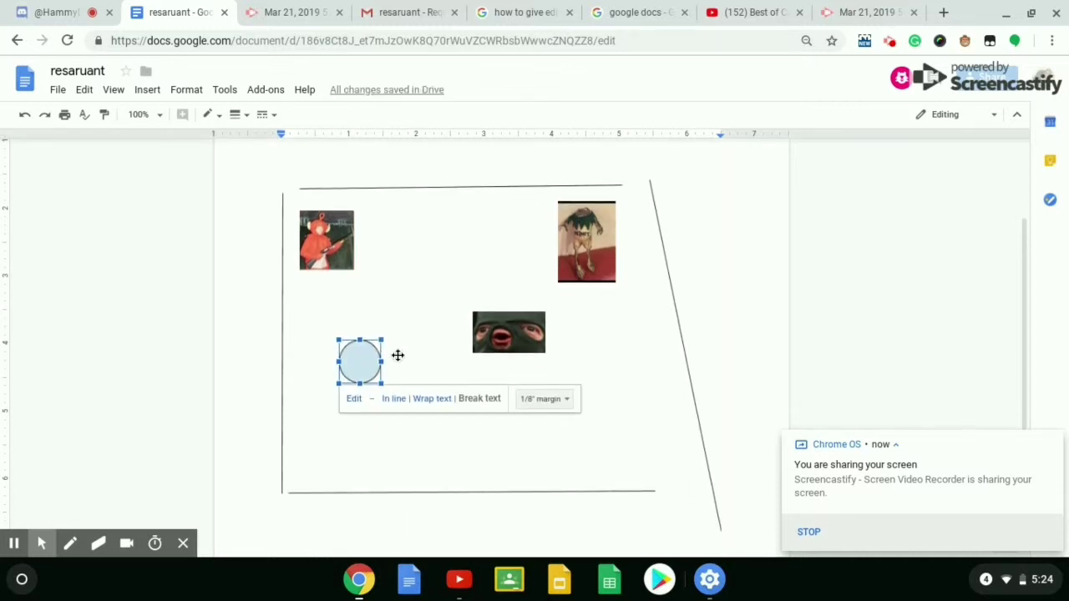
click(383, 395)
drag(384, 394, 393, 423)
scroll(456, 400, down, 1)
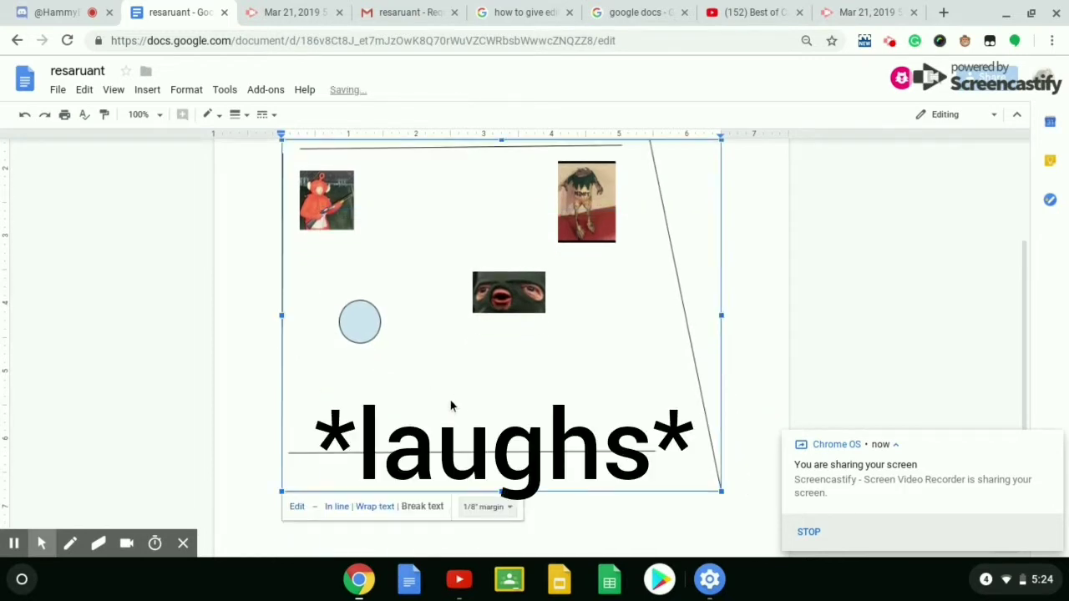
click(362, 335)
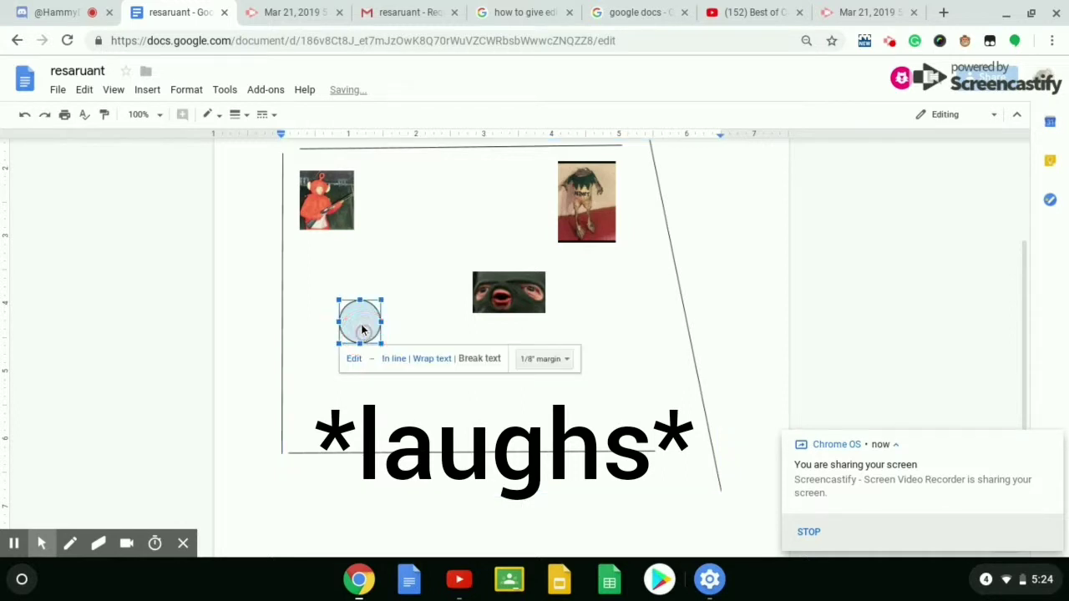
drag(360, 323, 412, 372)
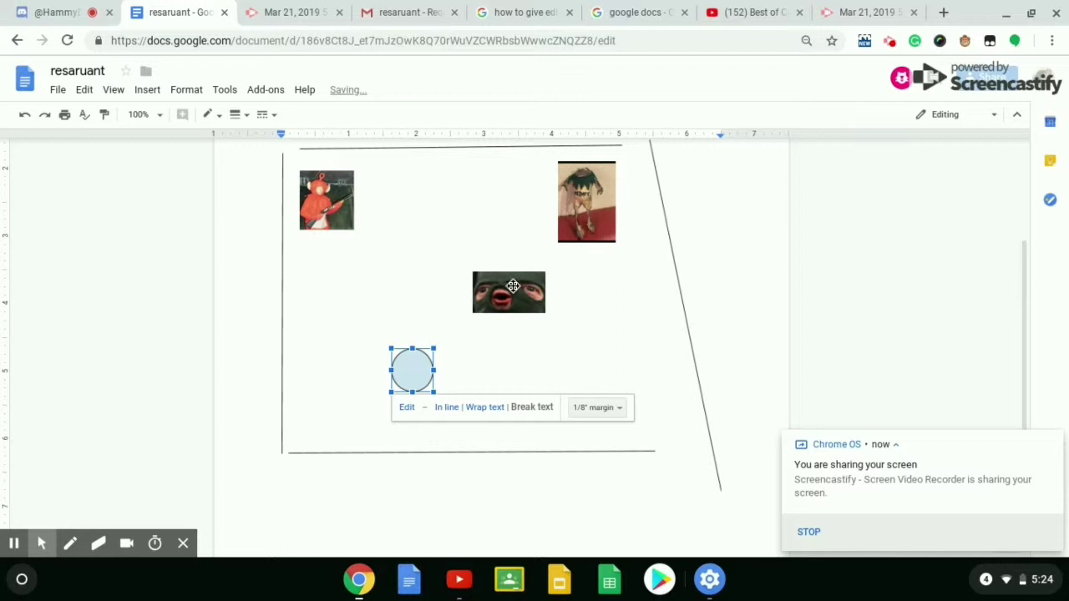
- Copy the clock mascot image from Discord's Restaurant #general channel and return to the 'resaruant' document
click(50, 11)
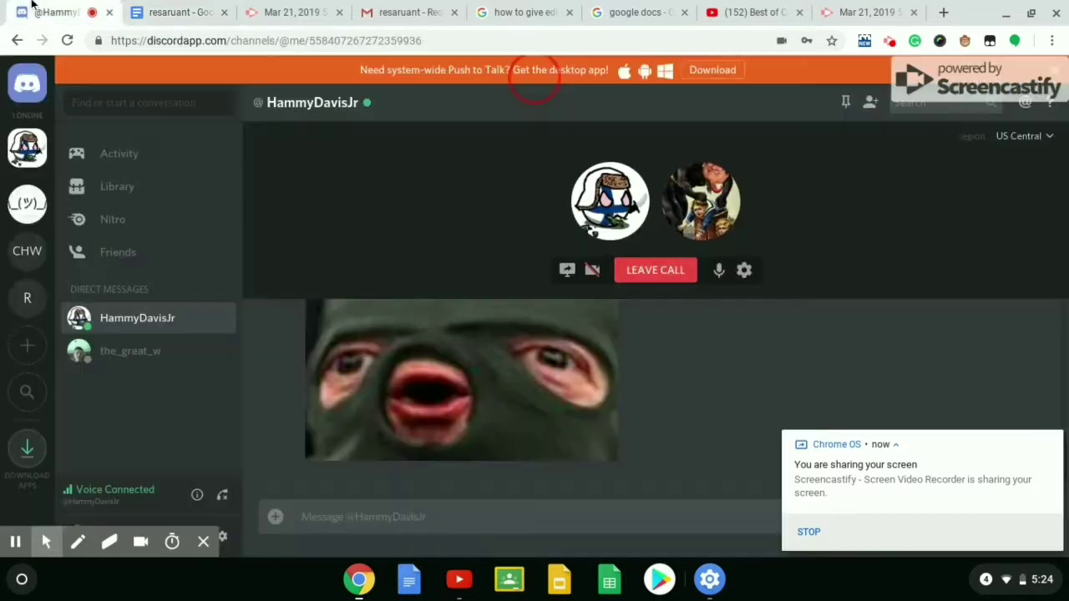
click(399, 273)
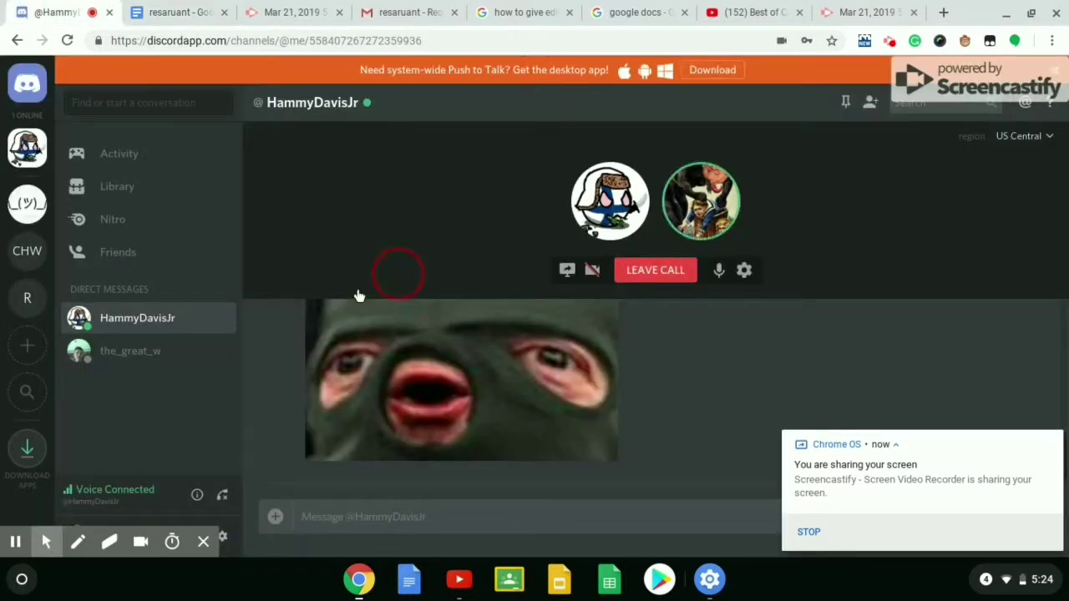
click(30, 293)
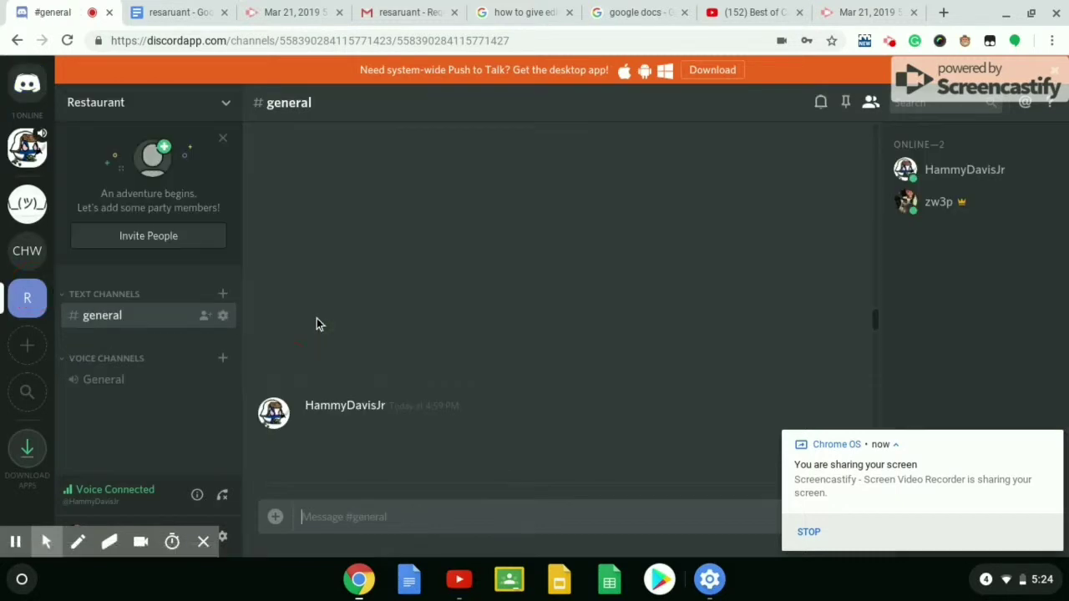
right_click(382, 254)
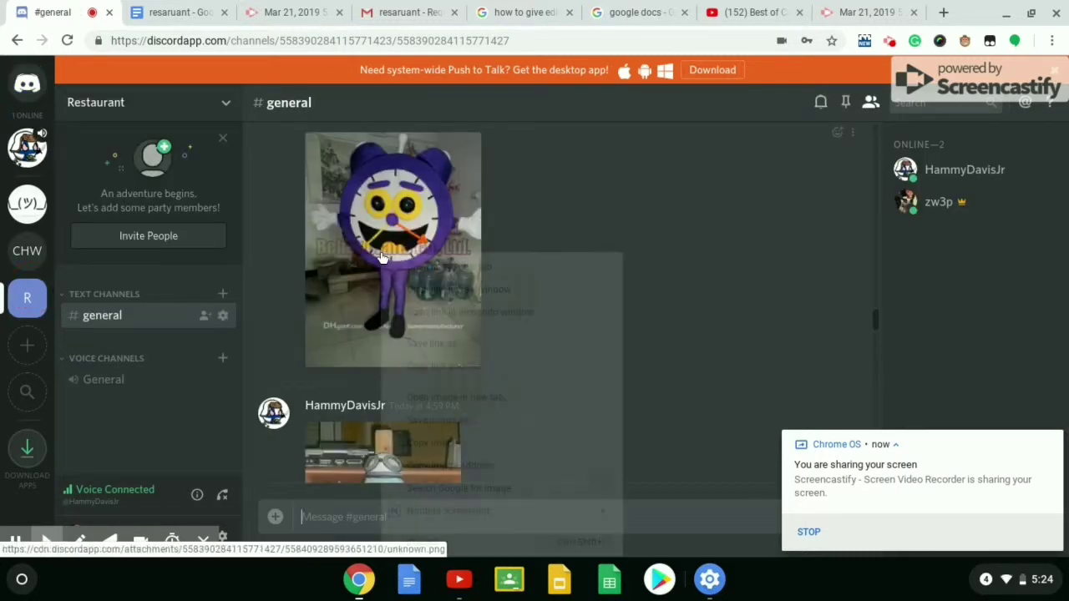
click(467, 443)
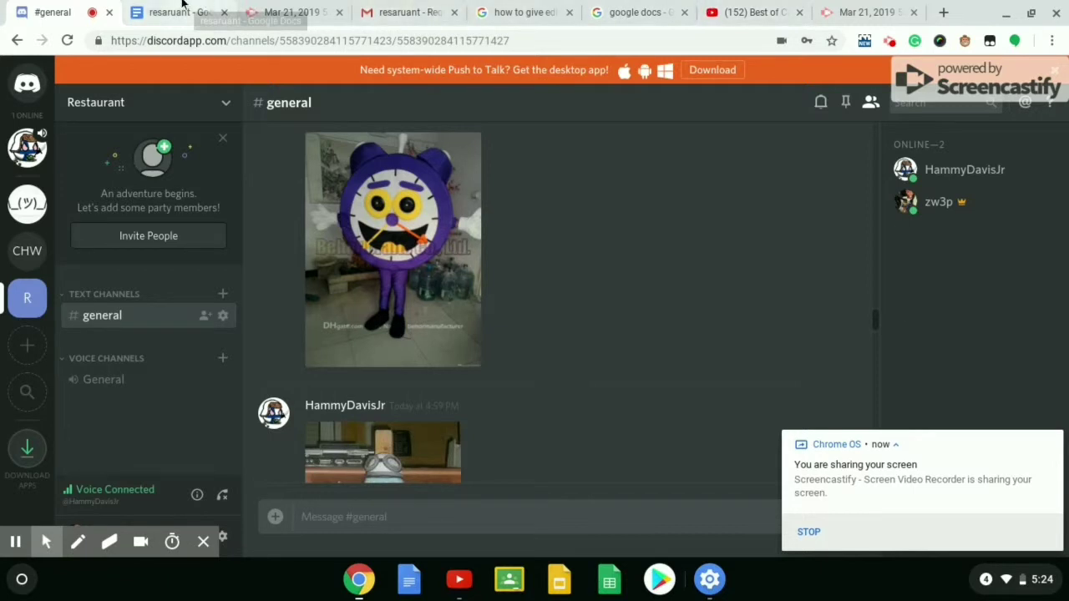
click(182, 10)
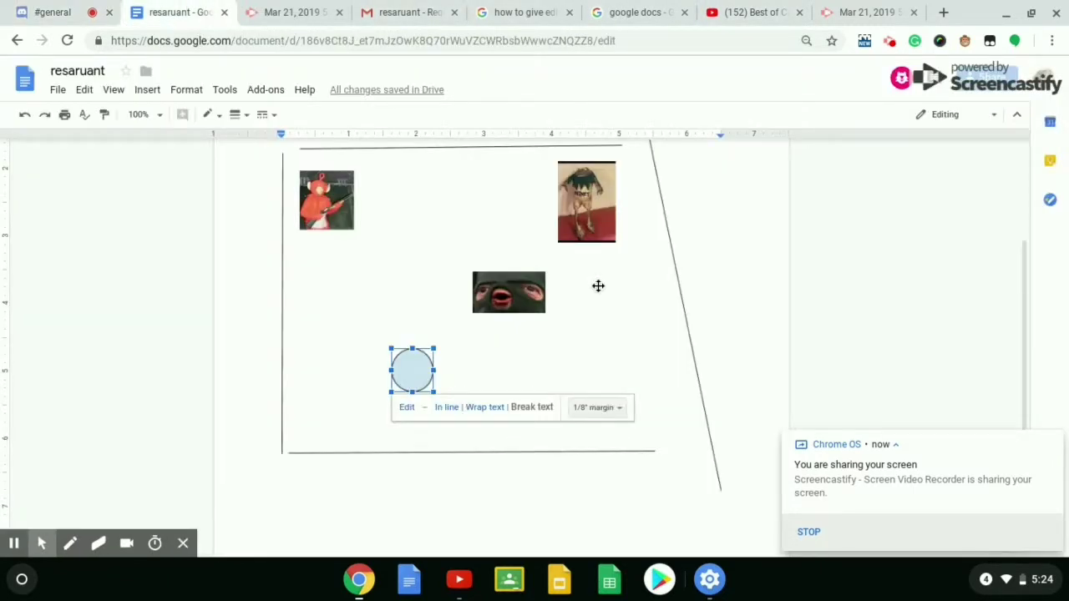
- Paste the clock mascot photo, shrink it by its corner, and move it up into the frame
click(709, 275)
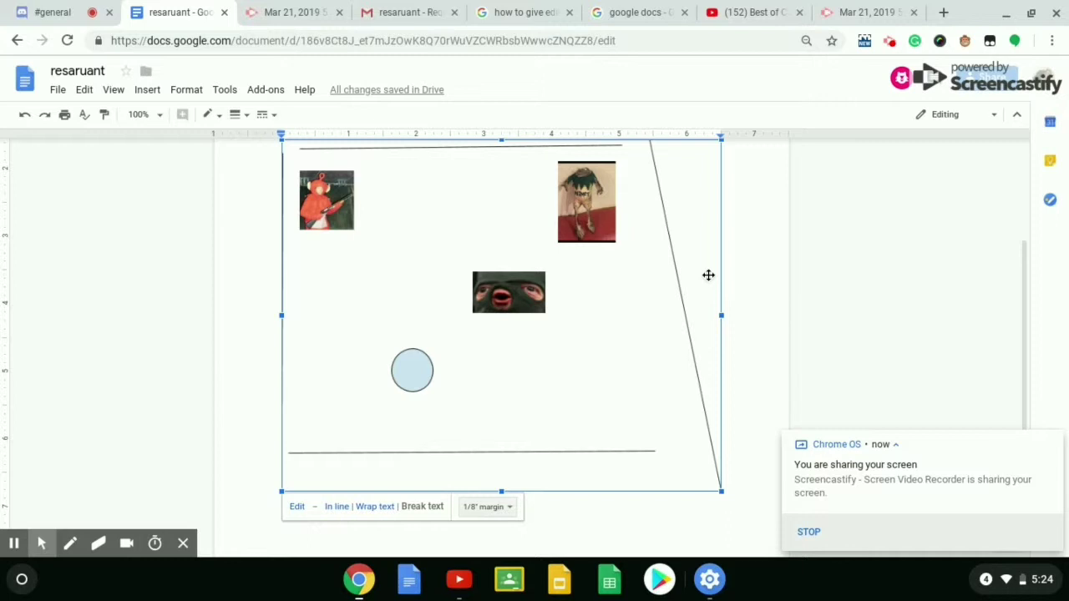
scroll(533, 213, up, 3)
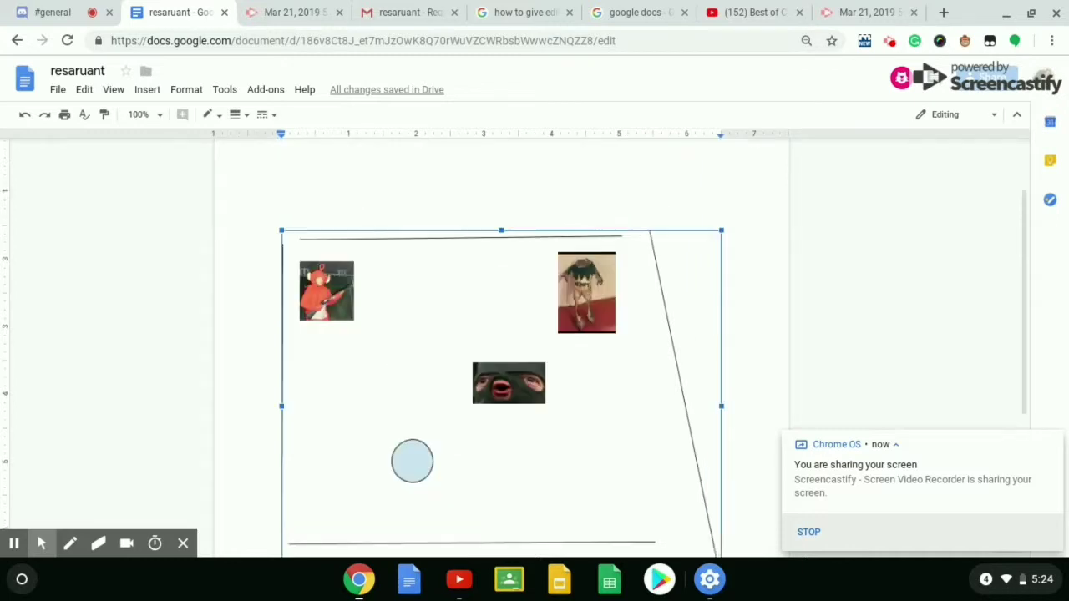
click(531, 212)
scroll(532, 212, down, 5)
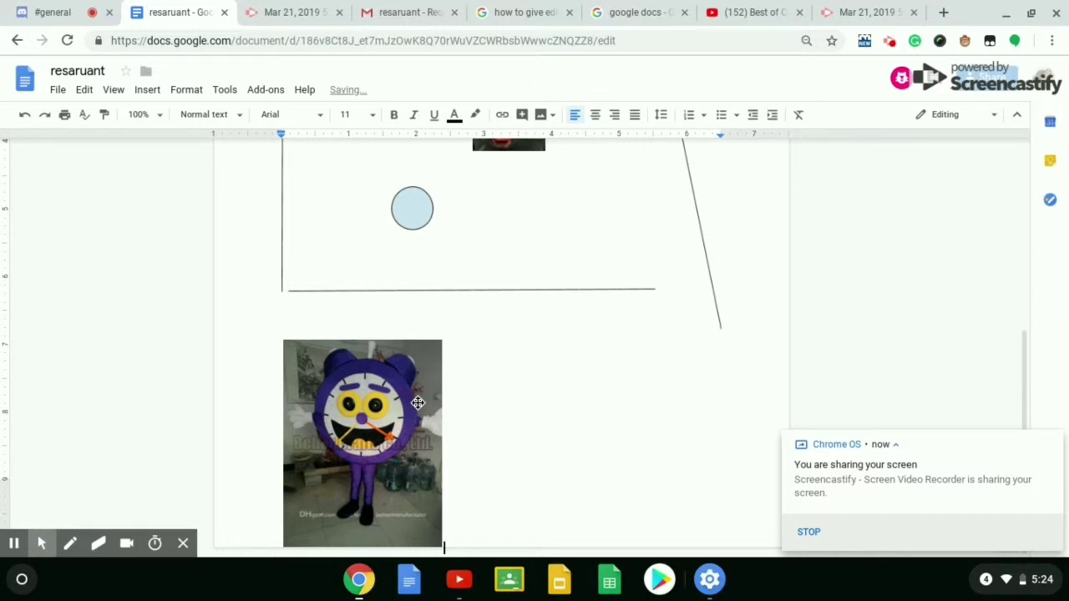
click(440, 501)
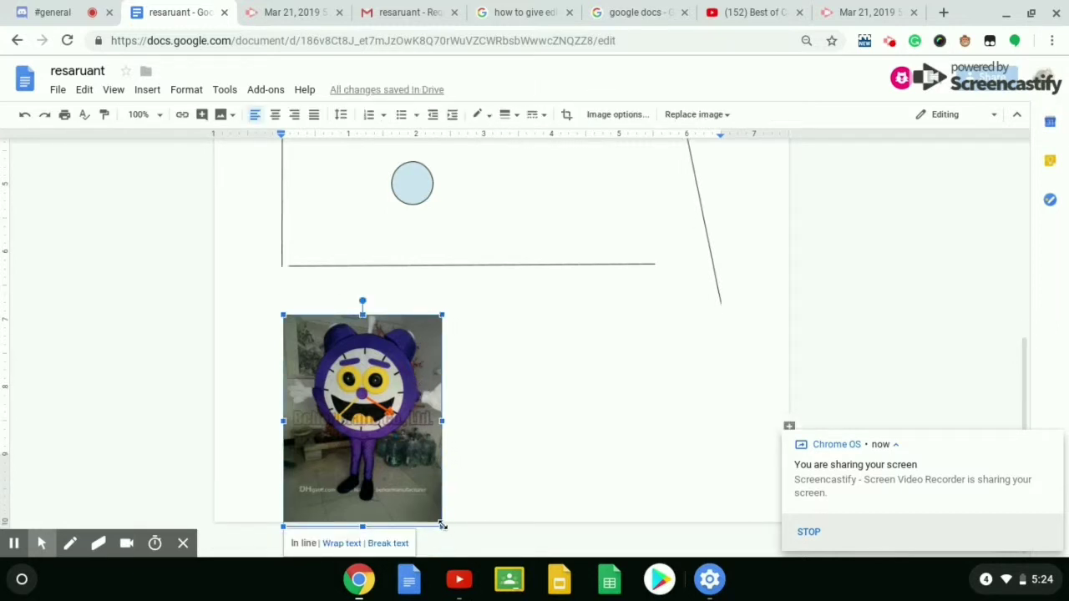
drag(443, 525, 371, 430)
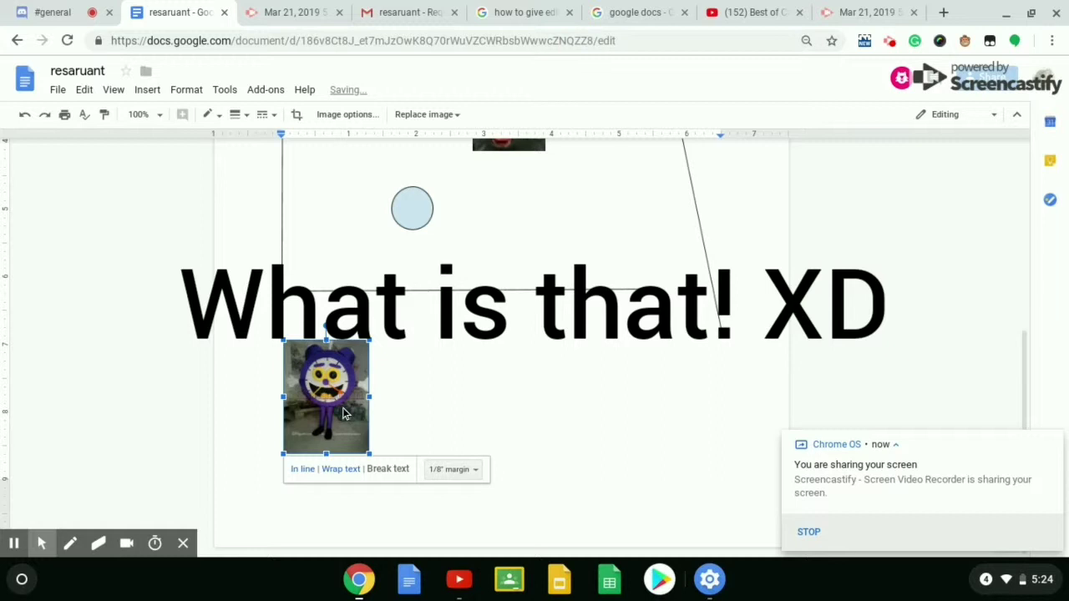
drag(342, 413, 606, 227)
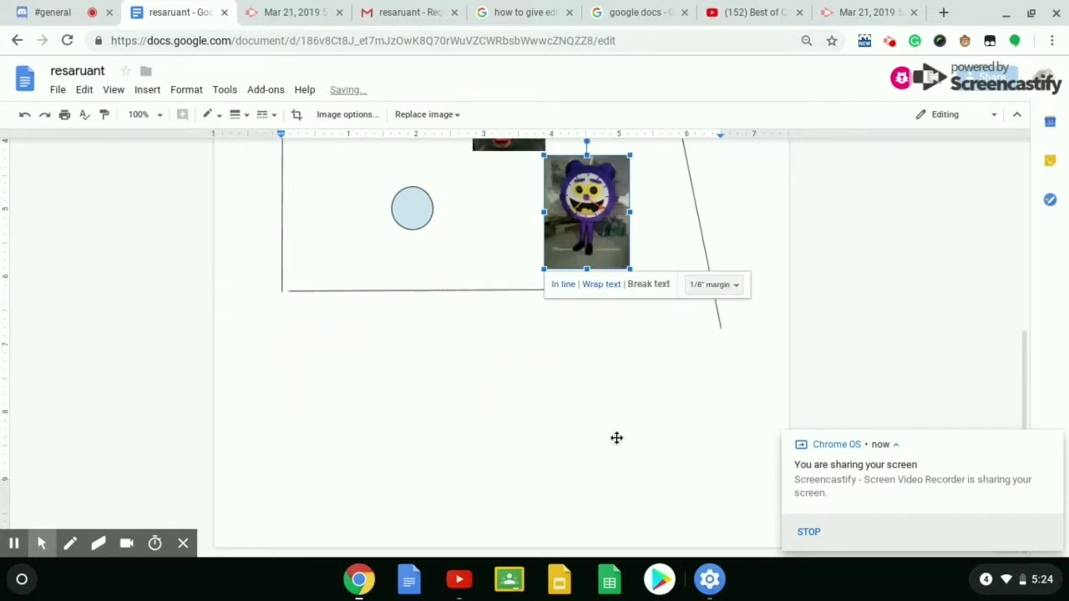
- Shrink the clock photo further and place it between the two figures in the frame's top row
scroll(616, 437, up, 3)
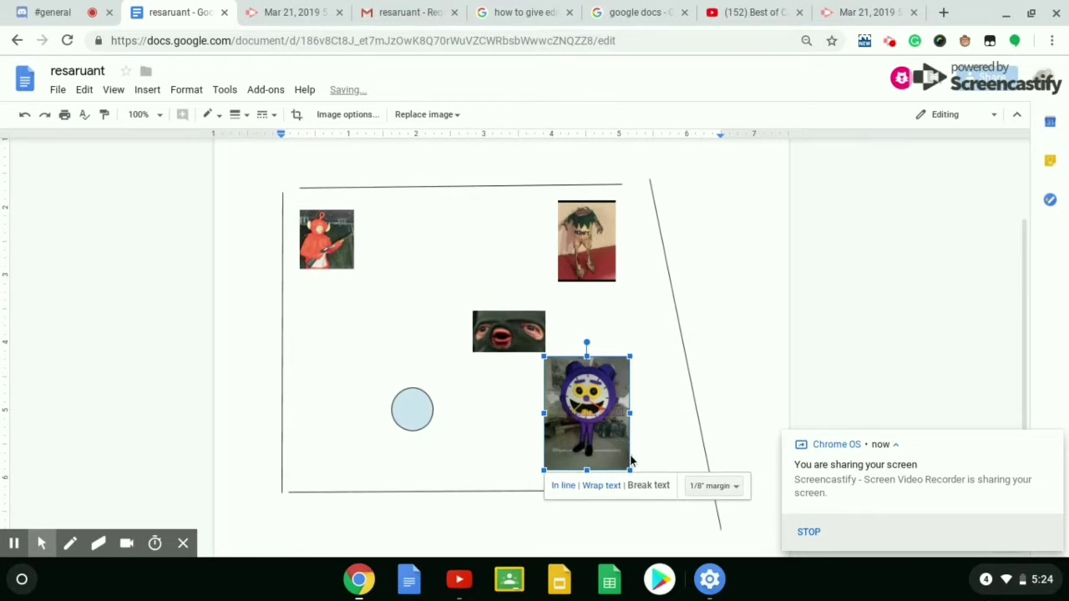
drag(630, 471, 616, 451)
click(450, 281)
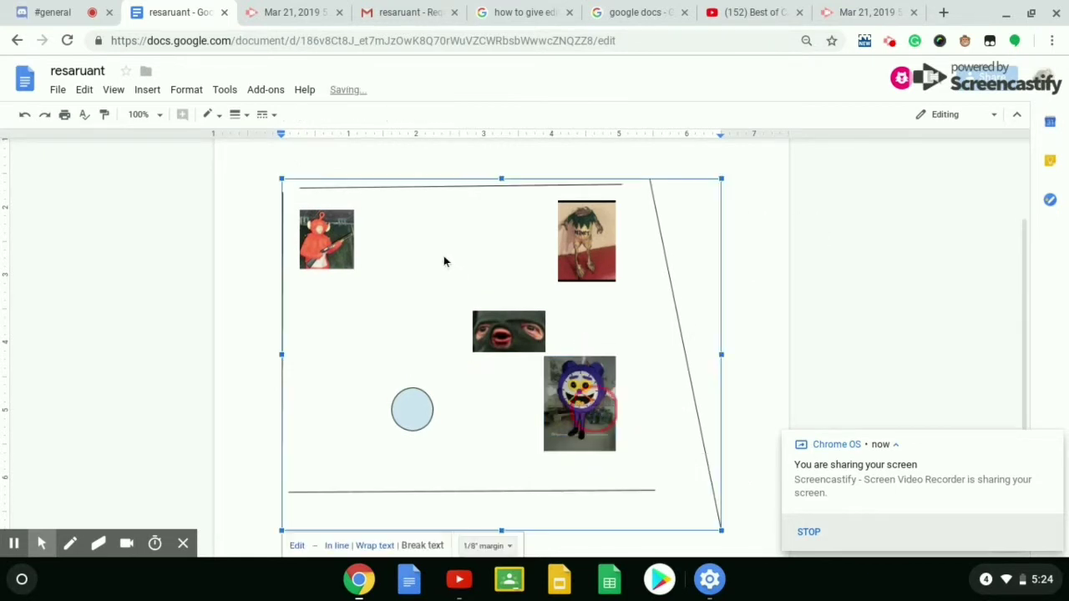
mouse_move(444, 255)
mouse_down()
mouse_move(432, 243)
mouse_move(495, 346)
mouse_up()
scroll(497, 348, down, 1)
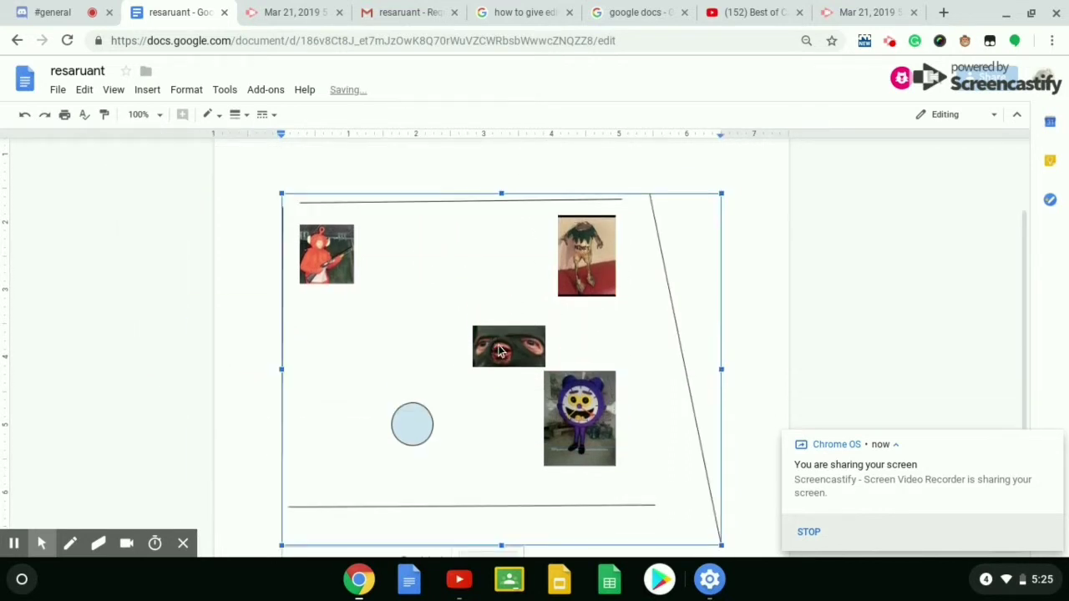
click(571, 442)
mouse_move(571, 442)
mouse_down()
mouse_move(509, 319)
mouse_move(428, 259)
mouse_up()
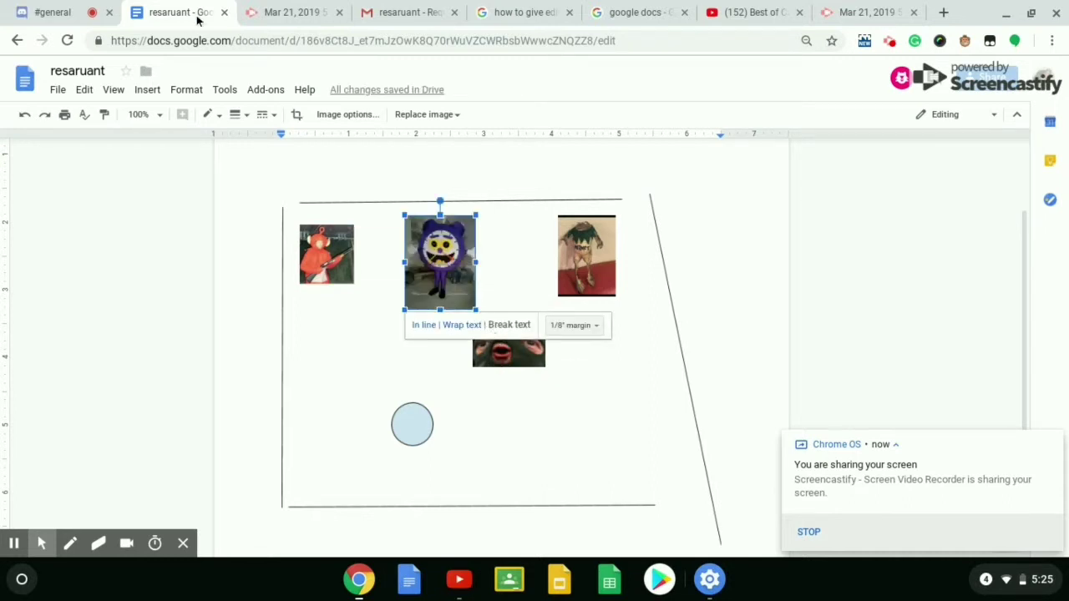
- Dismiss the Insert menu and switch over to Discord's #general channel
click(142, 90)
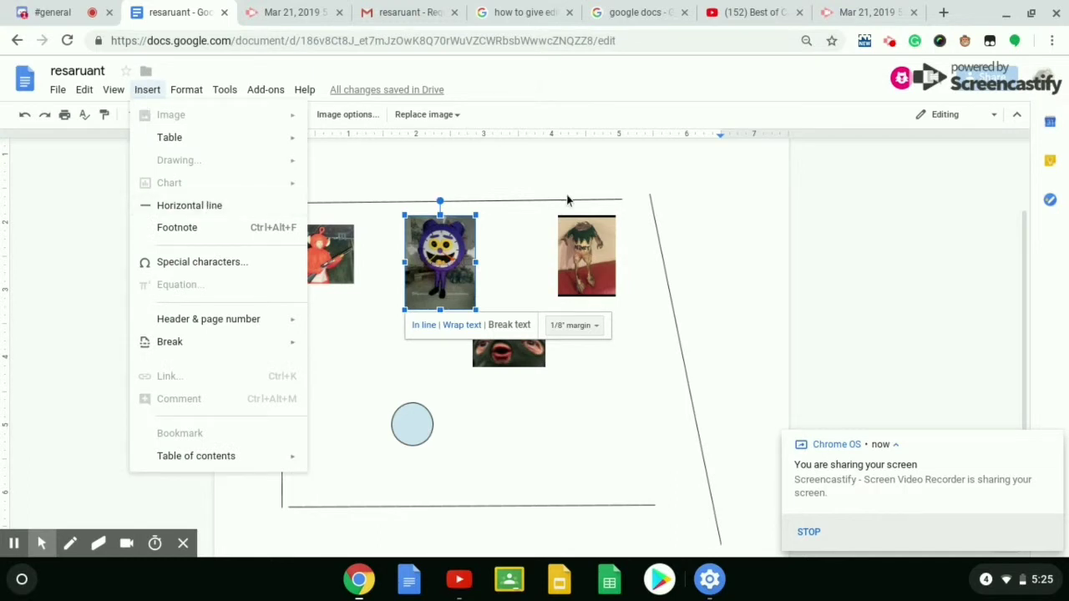
click(468, 143)
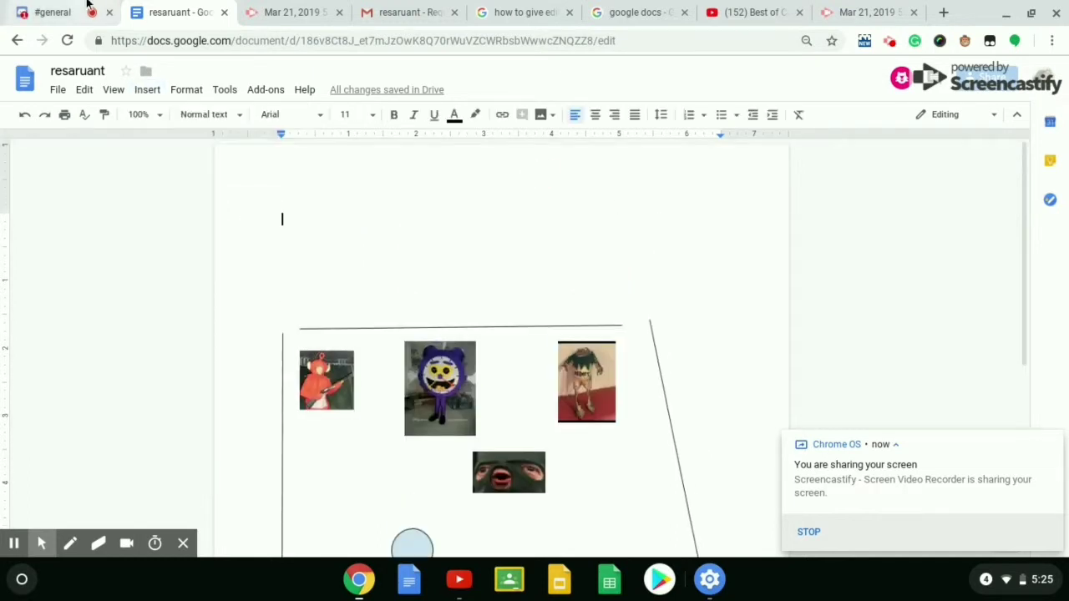
click(83, 12)
- Open the direct-message voice call conversation in Discord and scroll through it
click(27, 148)
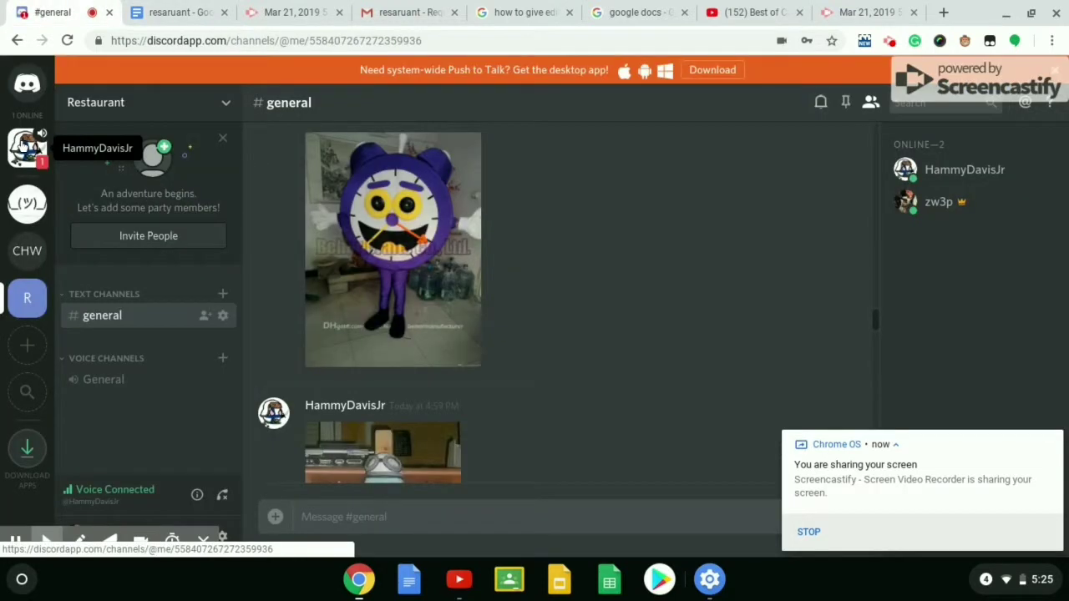
scroll(492, 386, down, 2)
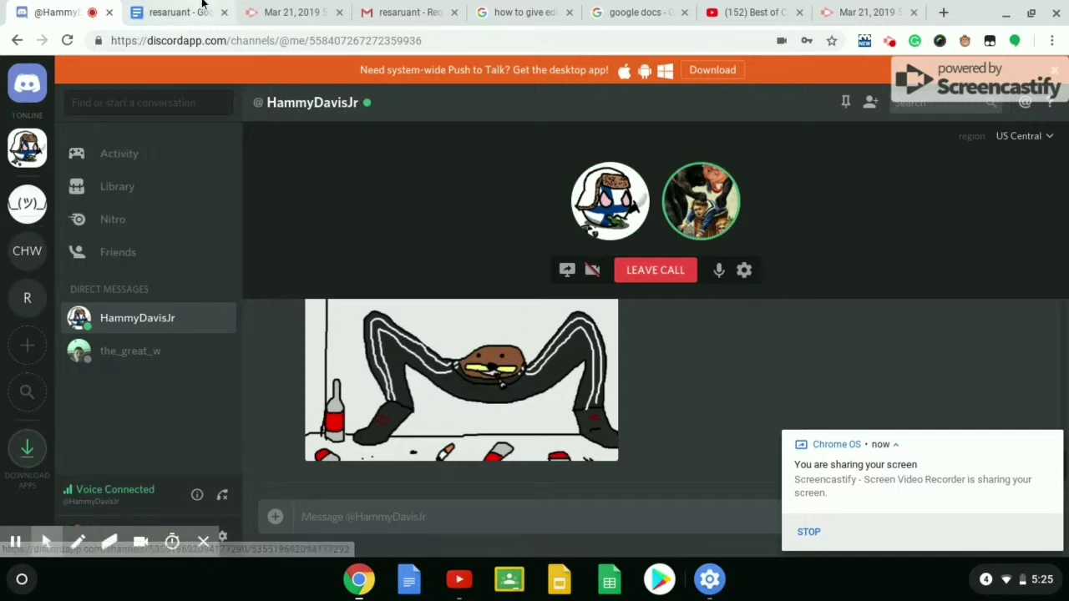
- Back in the 'resaruant' document, copy the mask-face image
click(176, 12)
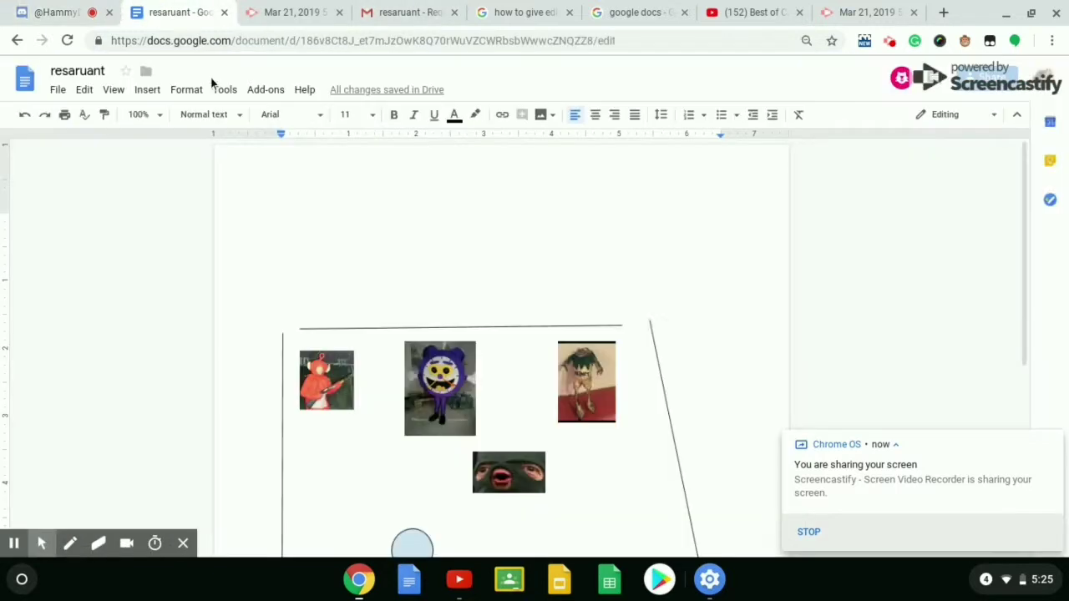
scroll(694, 446, down, 3)
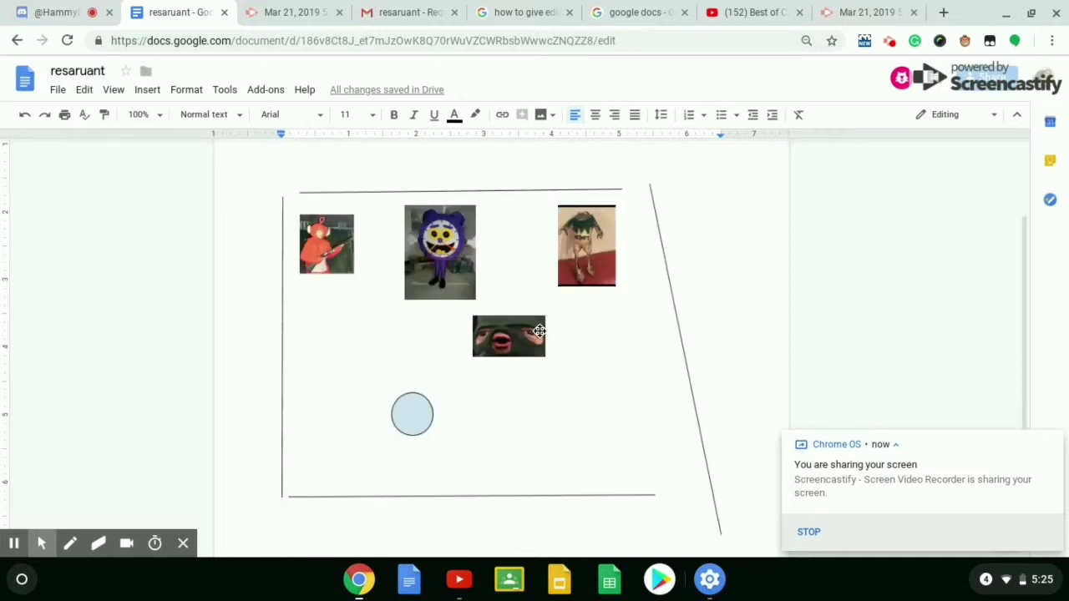
click(540, 331)
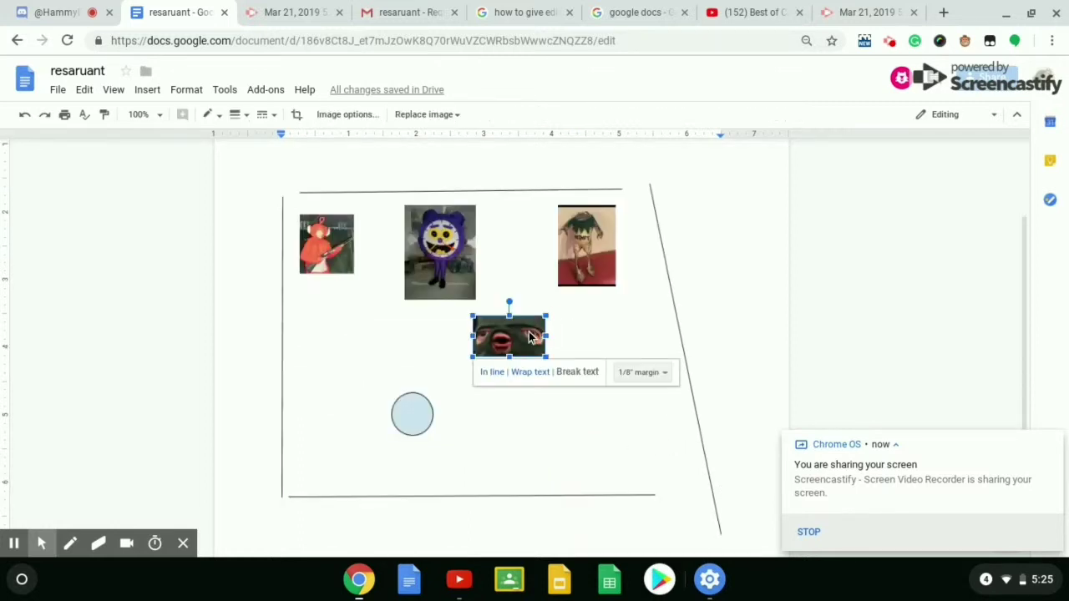
right_click(531, 336)
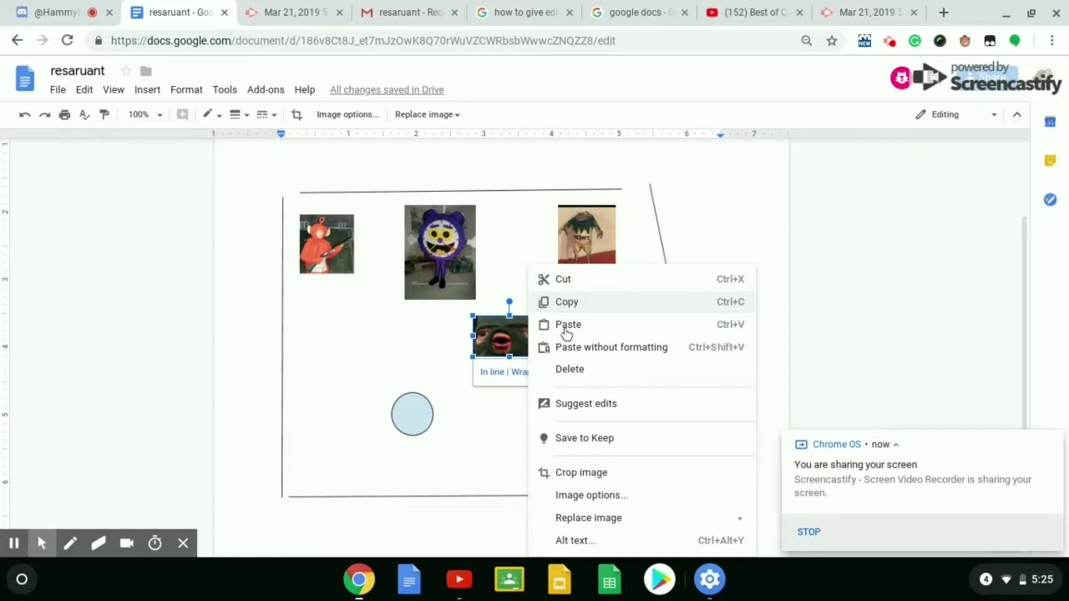
click(558, 304)
- Start a new blank drawing from Insert > Drawing > New
scroll(292, 244, up, 3)
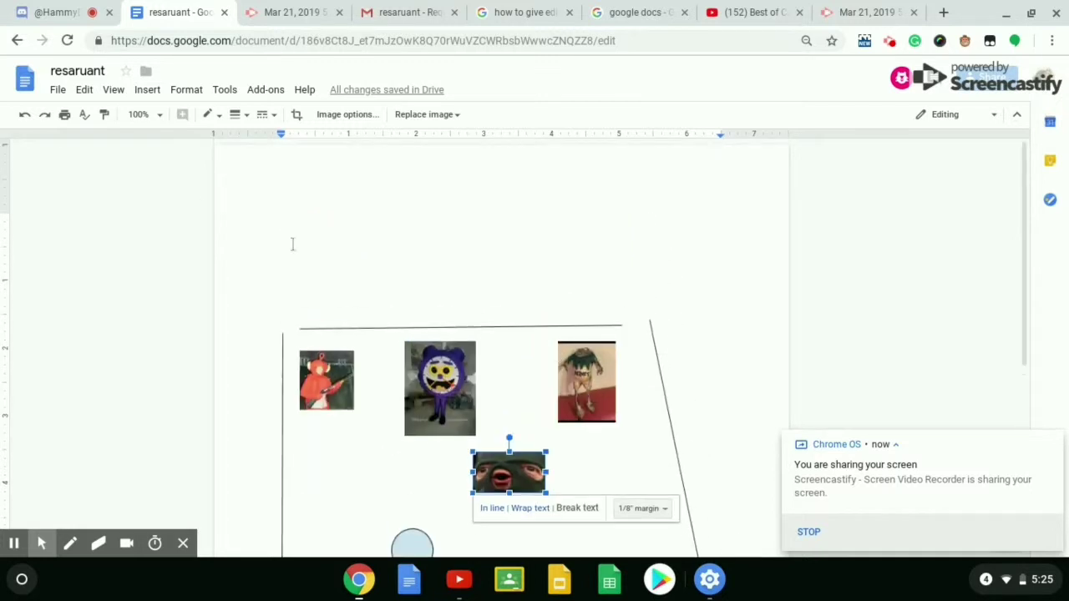
key(Escape)
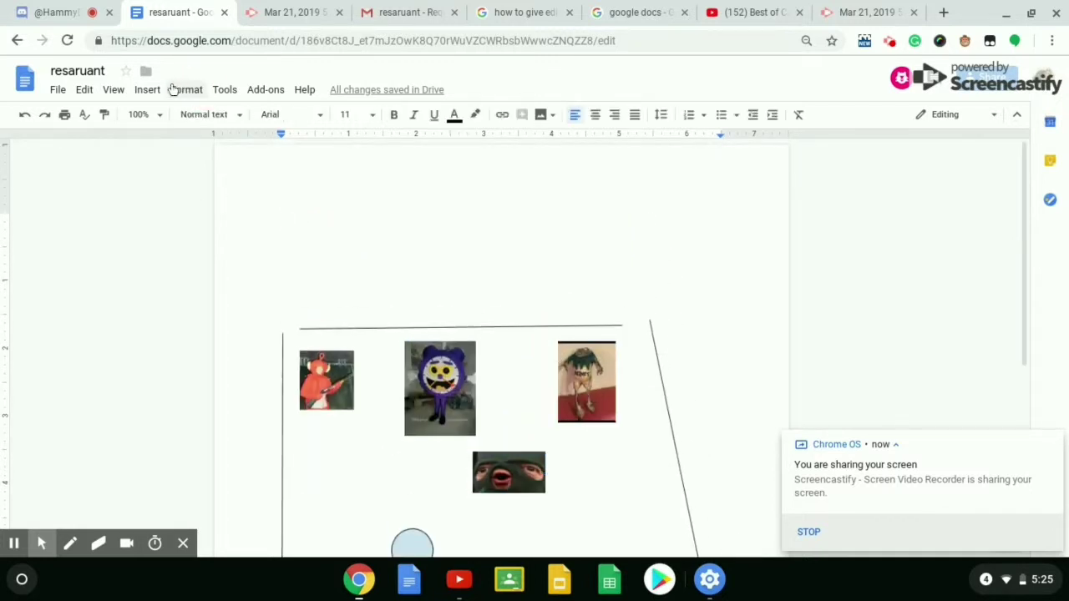
click(150, 90)
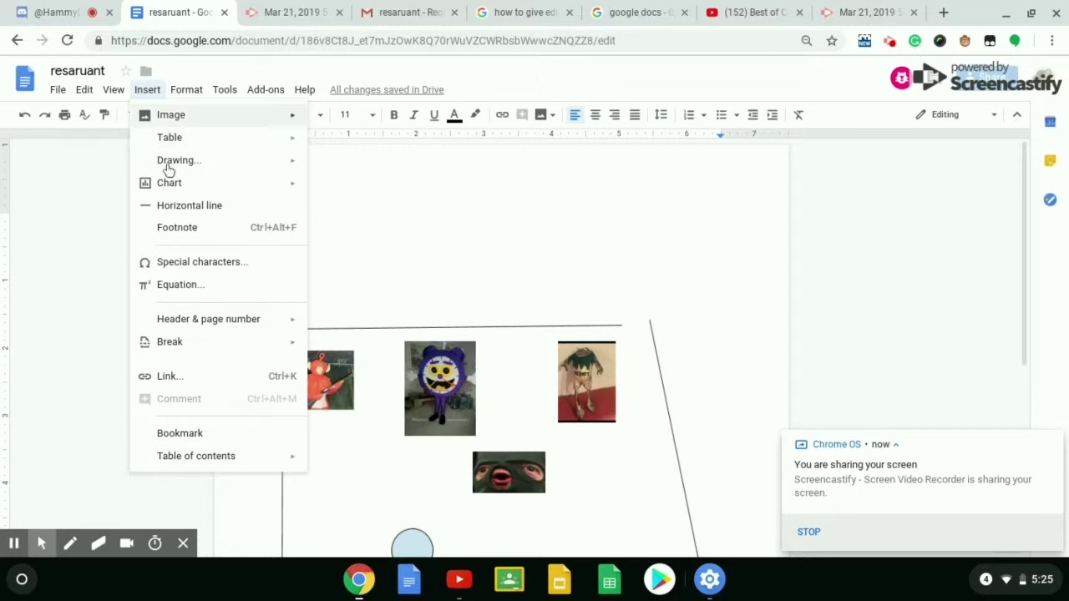
mouse_move(167, 171)
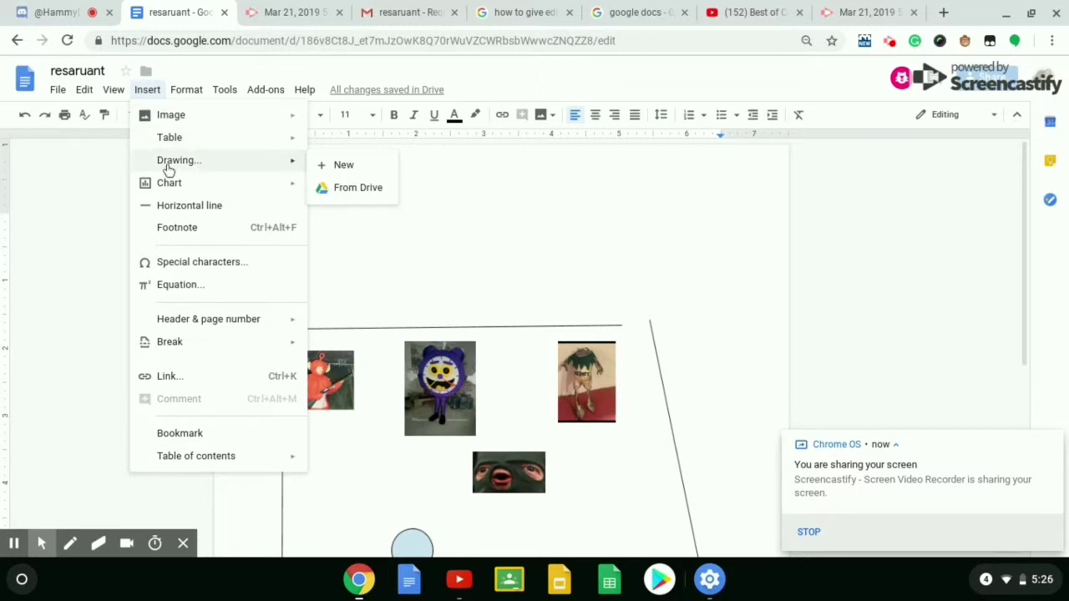
click(319, 168)
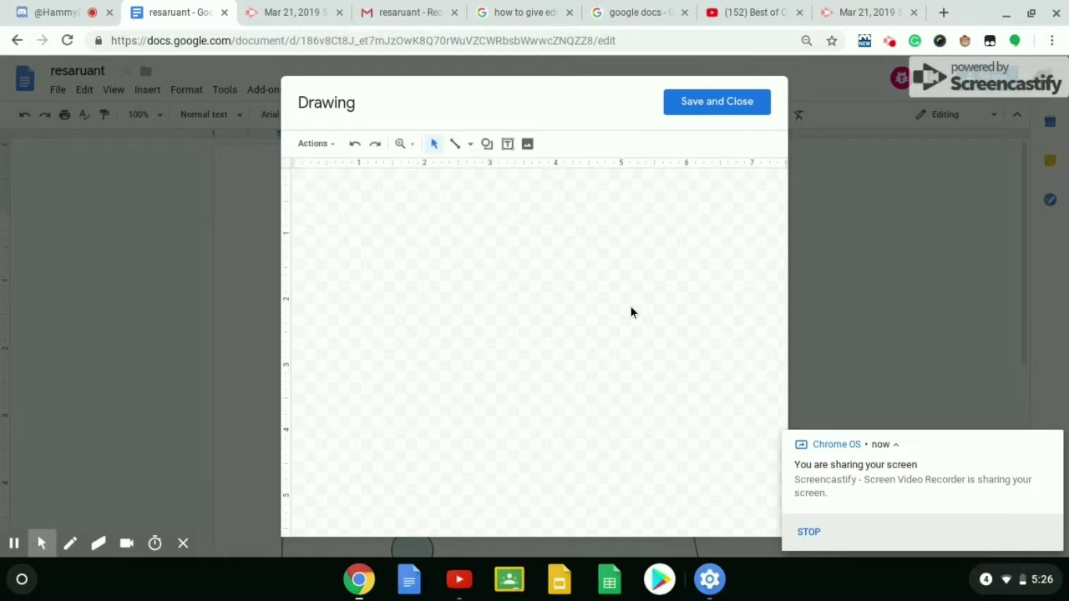
- Paste the mask-face image into the drawing canvas and move it toward the centre
key(ctrl+v)
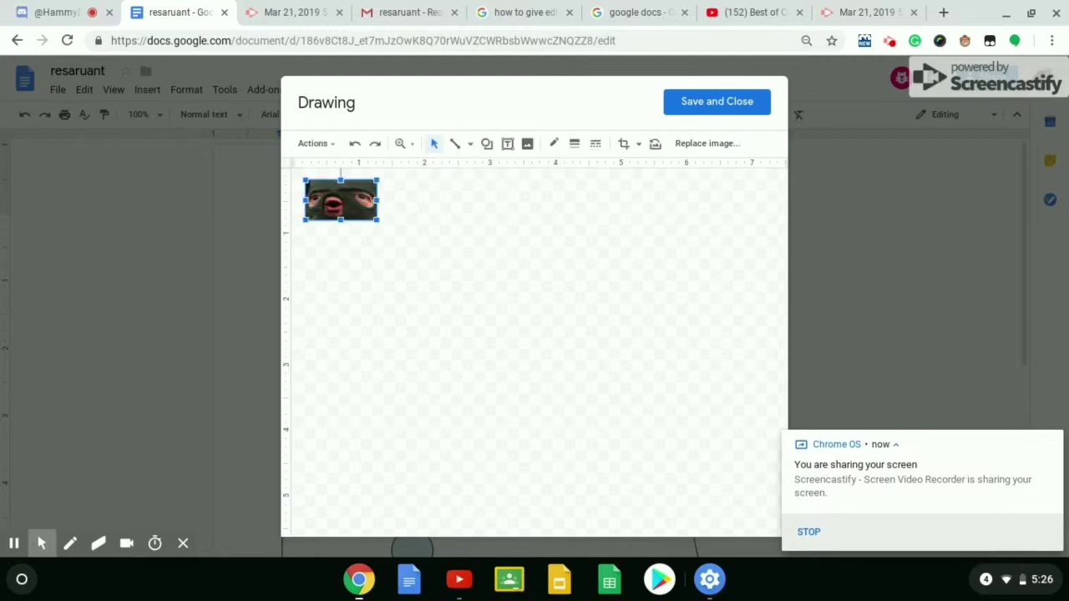
drag(359, 209, 559, 335)
text(*laughs* What)
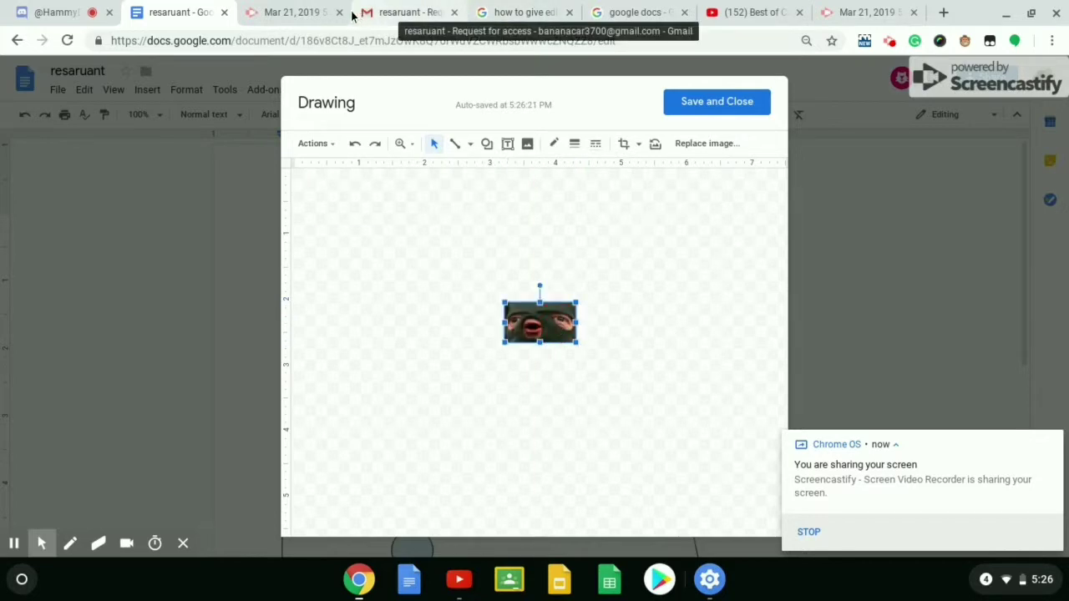
- Close the unneeded e-mail, search and old recording browser tabs
click(455, 11)
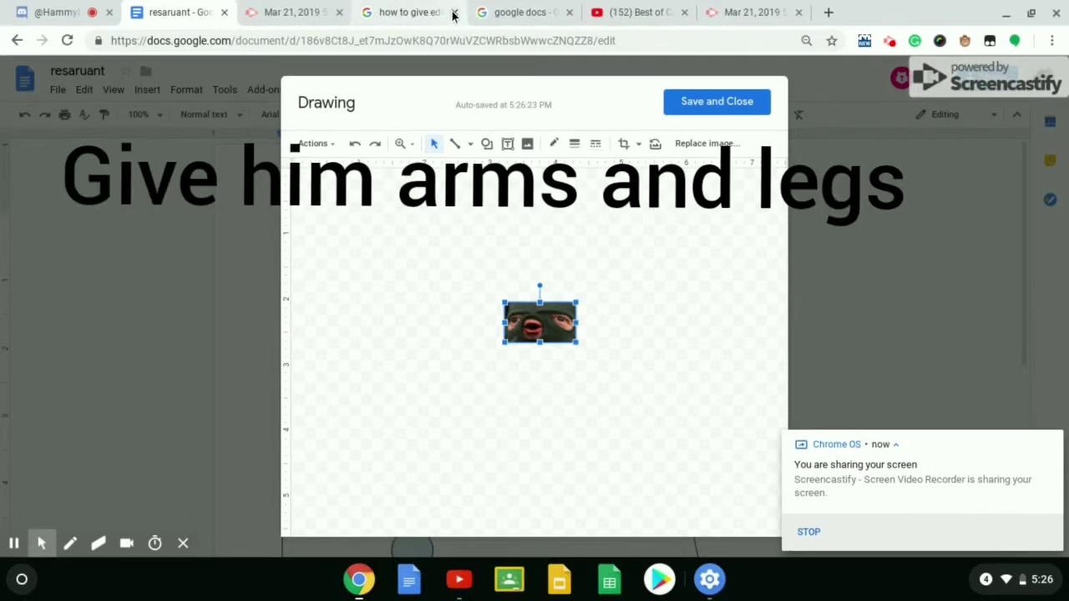
click(452, 12)
click(454, 11)
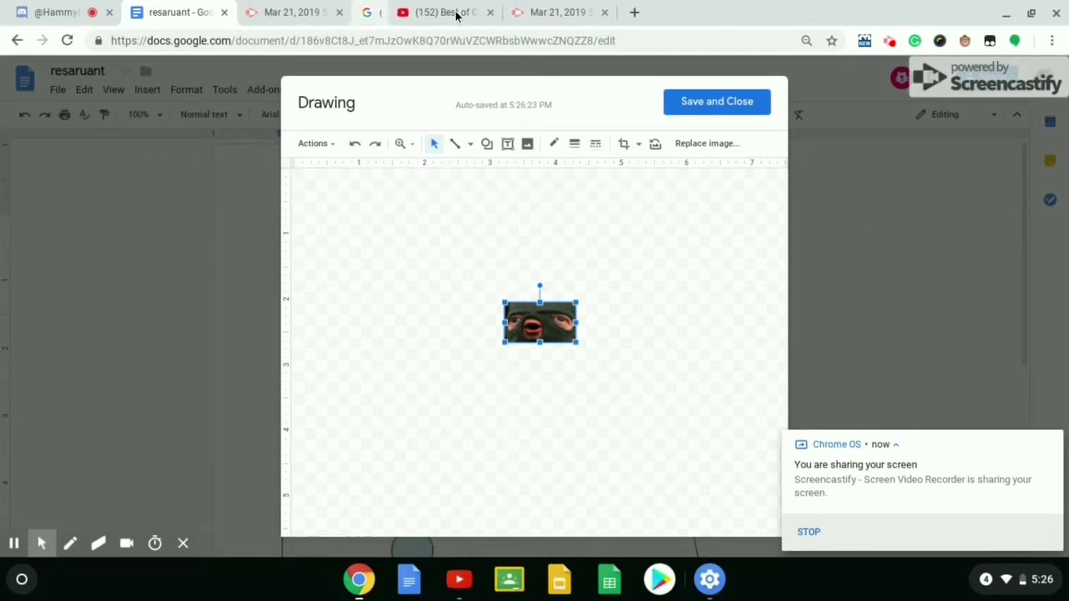
click(340, 13)
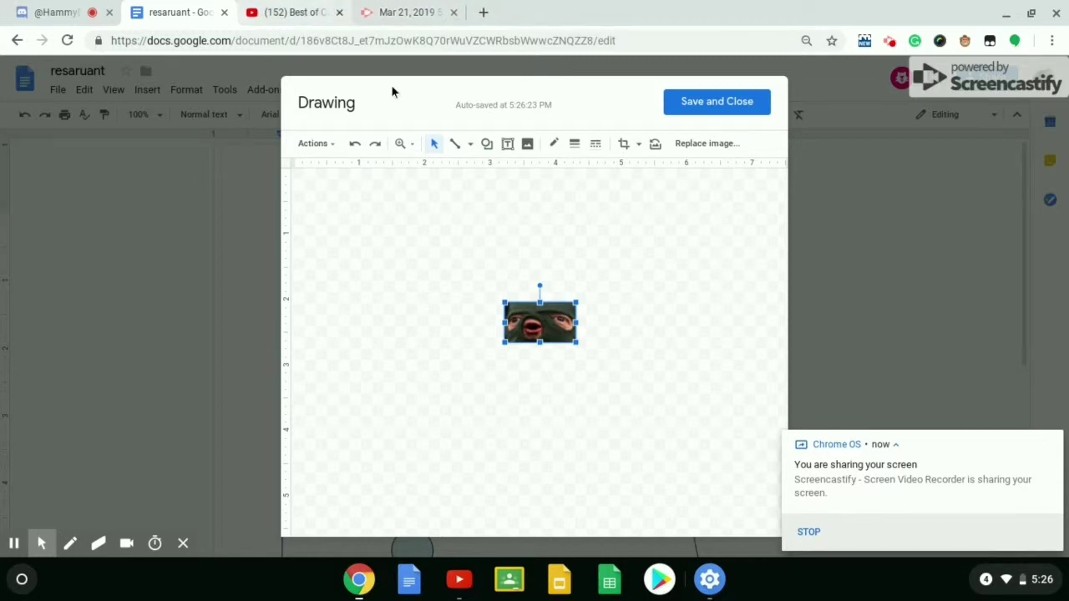
- Draw the stick figure's body and arms below the mask face with the Line tool
click(455, 143)
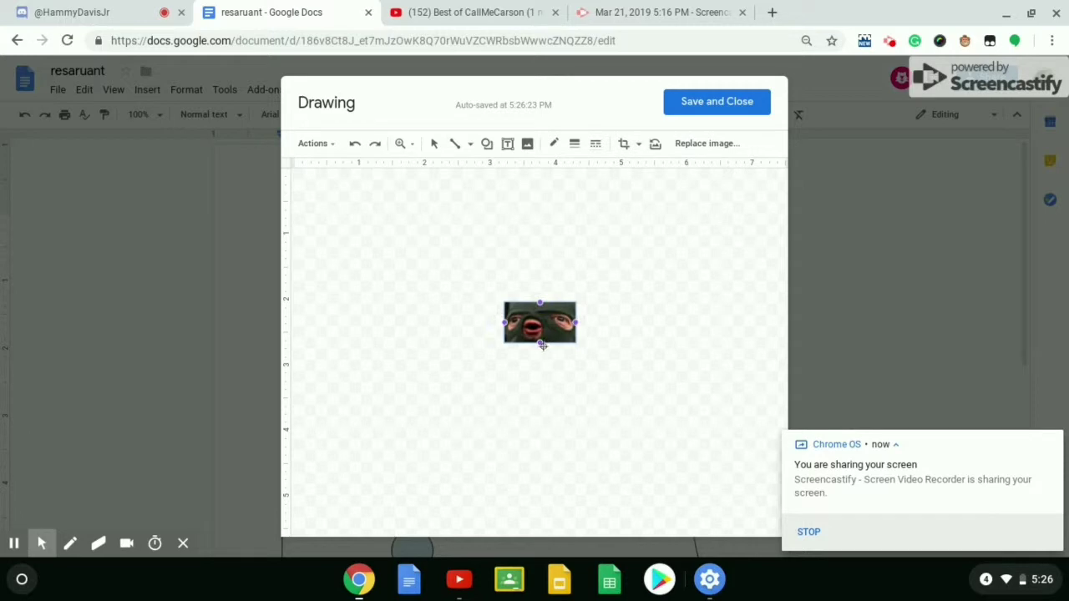
drag(539, 344, 563, 409)
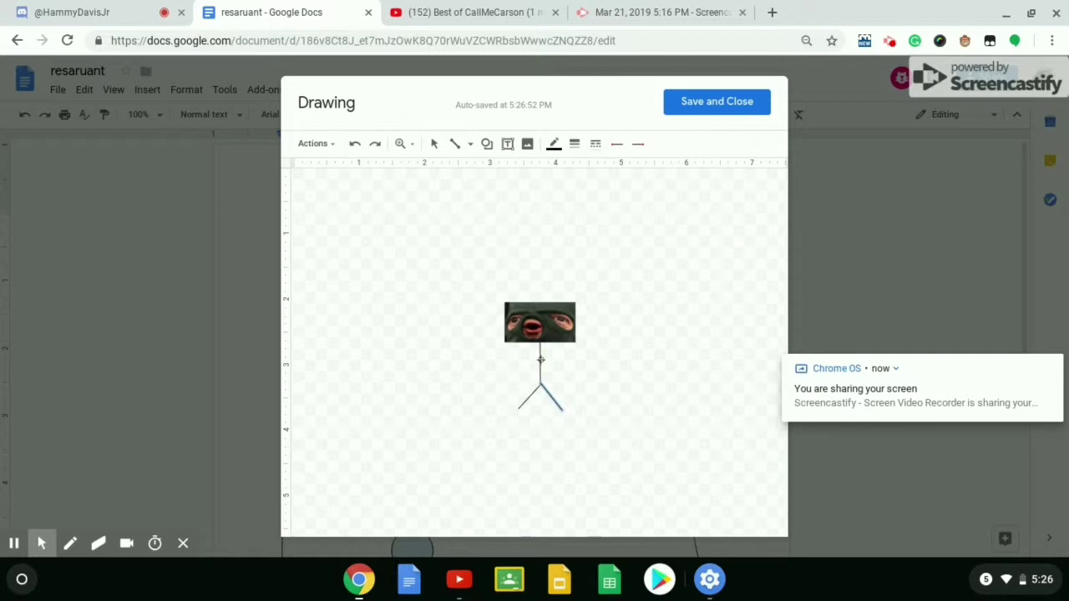
mouse_move(540, 359)
mouse_down()
mouse_move(571, 358)
mouse_move(573, 375)
mouse_move(537, 359)
mouse_move(507, 379)
mouse_up()
- Save the stick-figure drawing into the document and delete the original mask image
click(752, 110)
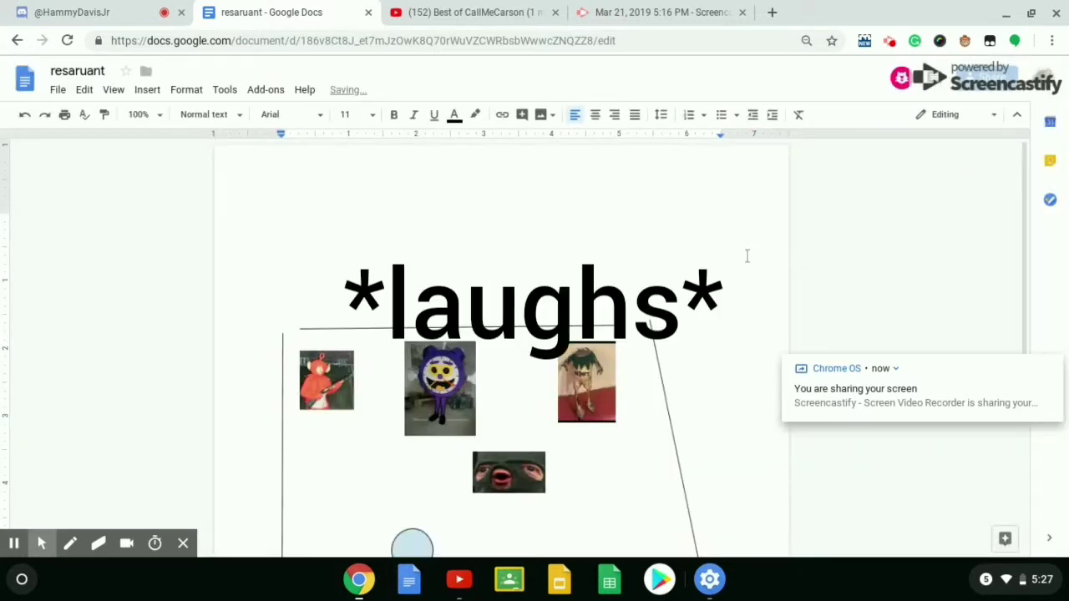
scroll(621, 244, down, 3)
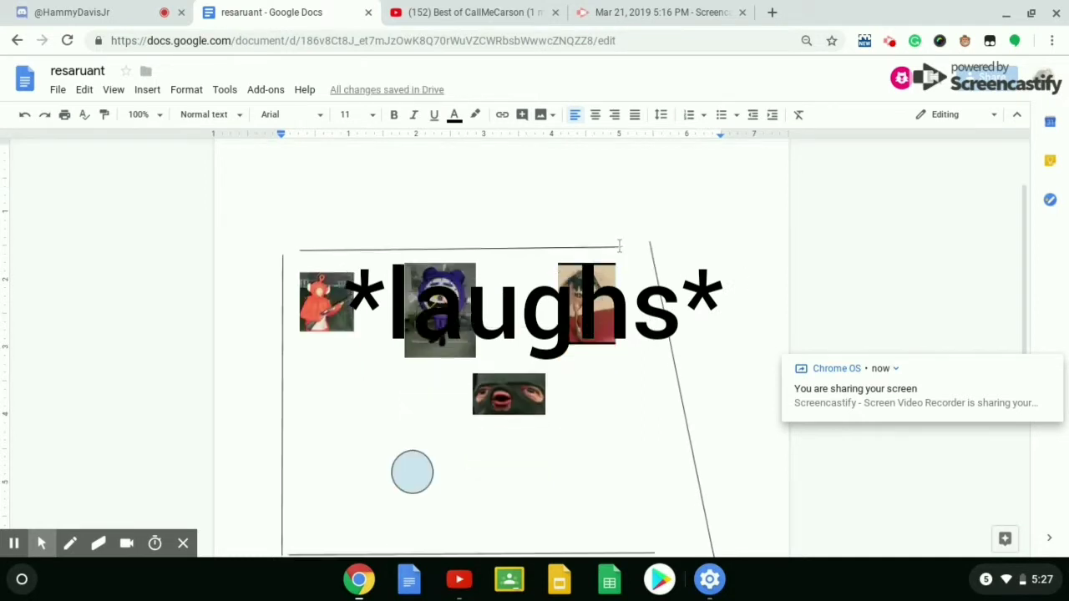
scroll(619, 245, down, 2)
scroll(563, 253, up, 2)
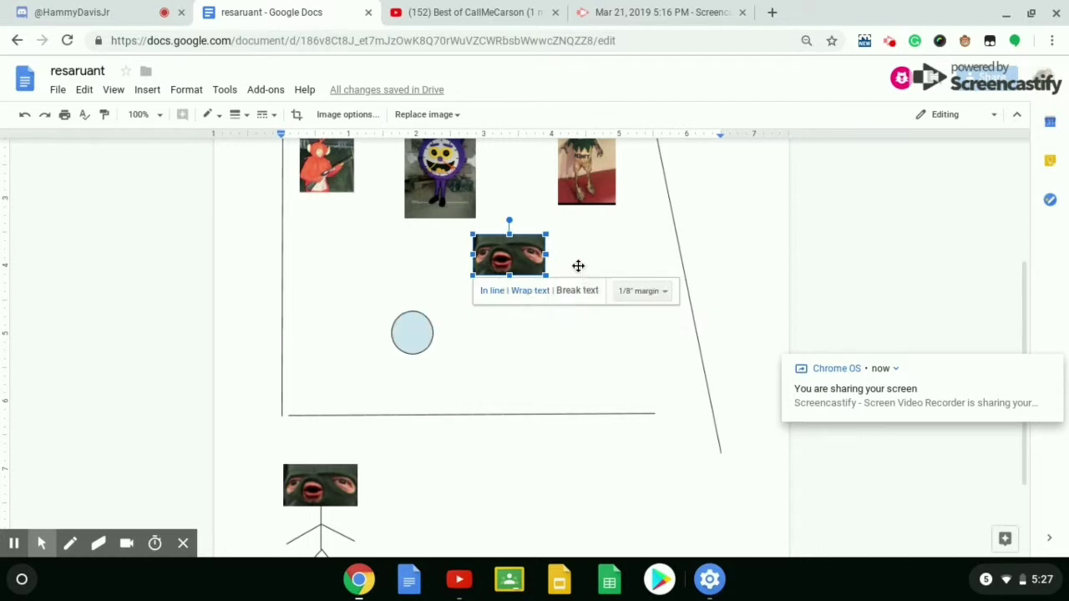
key(Delete)
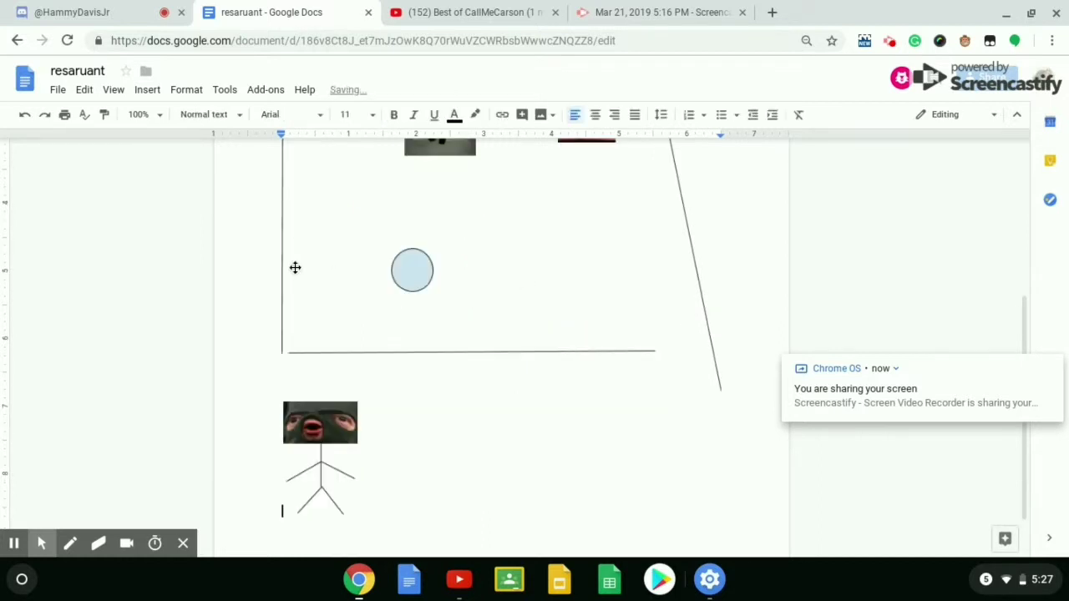
- Move the stick figure up into the box and shift the box drawing slightly
scroll(296, 267, down, 1)
click(320, 373)
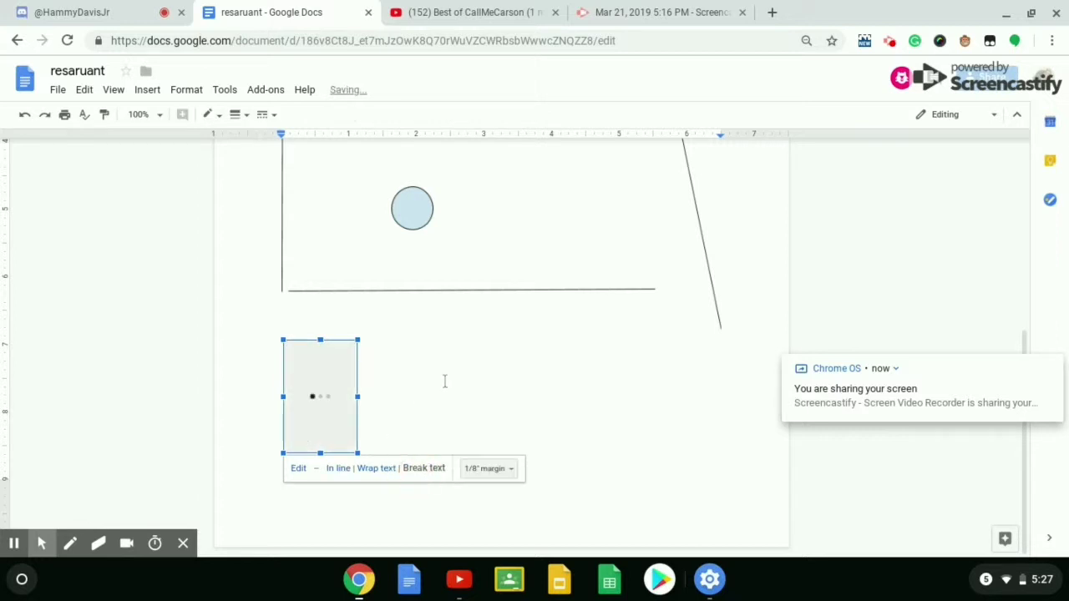
mouse_move(337, 398)
mouse_down()
mouse_move(406, 363)
mouse_move(517, 254)
mouse_move(529, 219)
mouse_up()
scroll(562, 392, up, 1)
scroll(562, 392, up, 3)
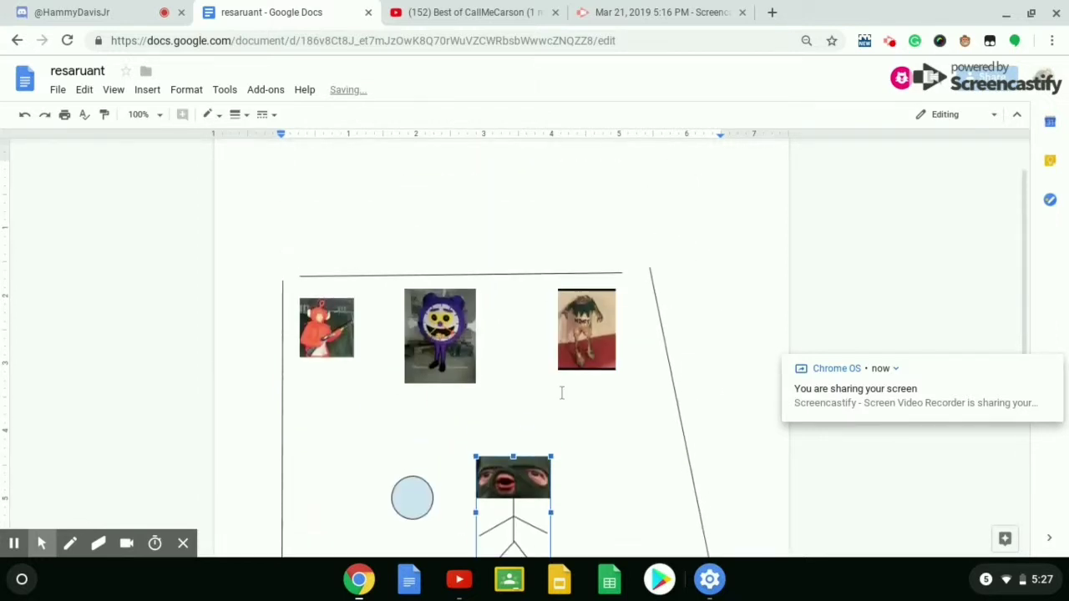
scroll(535, 482, down, 1)
click(551, 413)
mouse_move(551, 412)
mouse_down()
mouse_move(547, 353)
mouse_move(547, 370)
mouse_up()
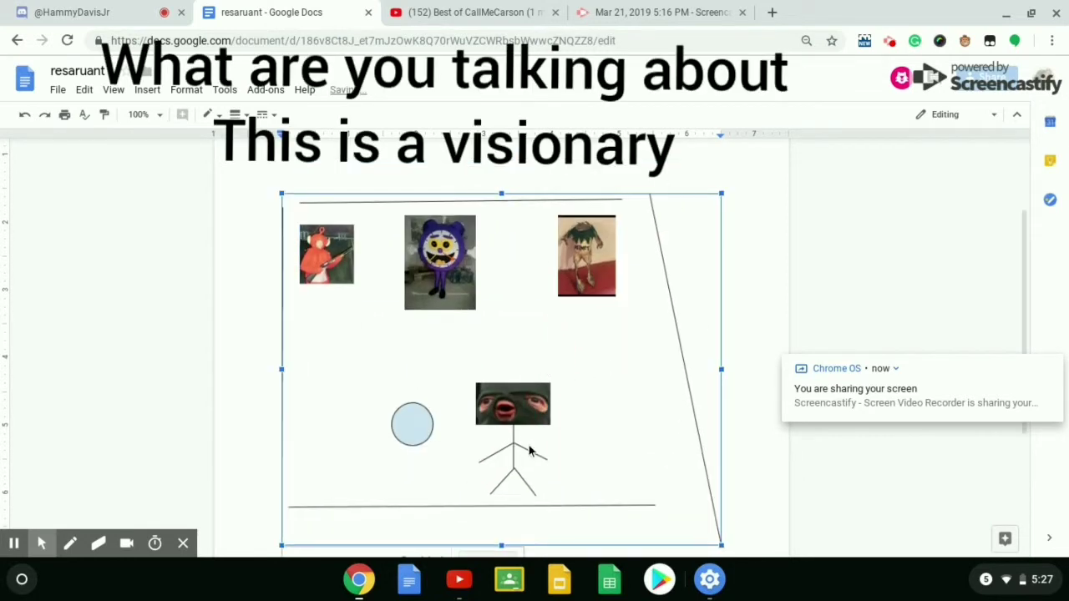
- Reopen and save the stick figure, then place it just below the top images
double_click(518, 420)
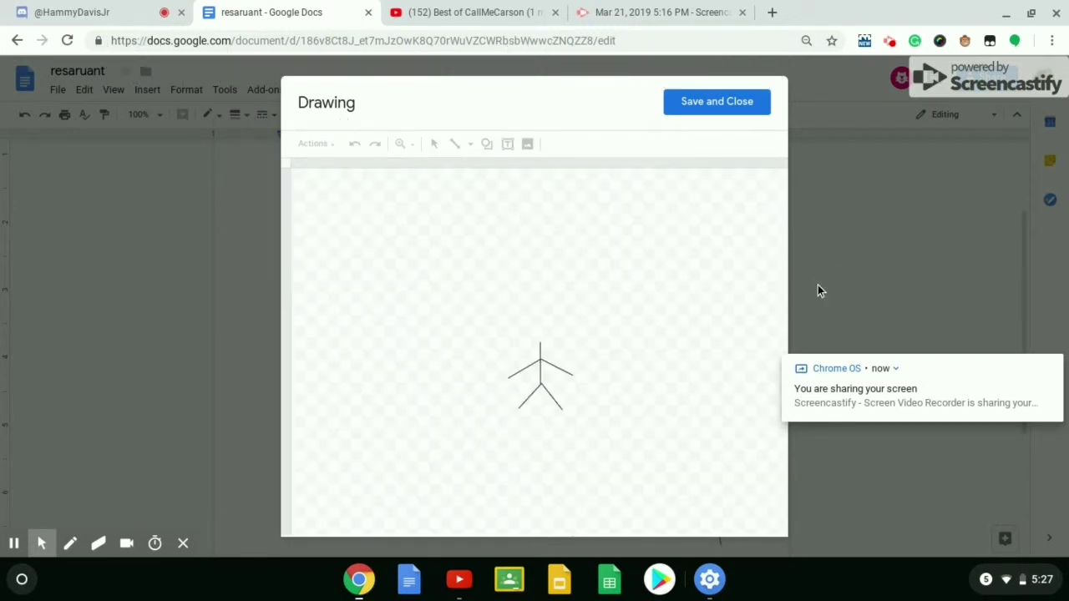
click(749, 103)
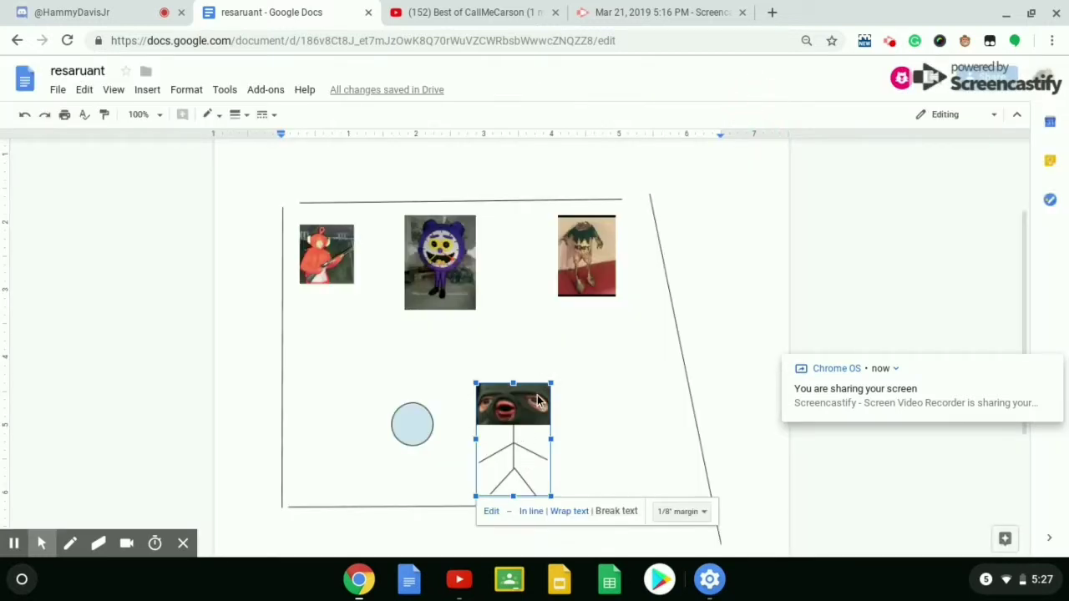
drag(539, 407, 540, 378)
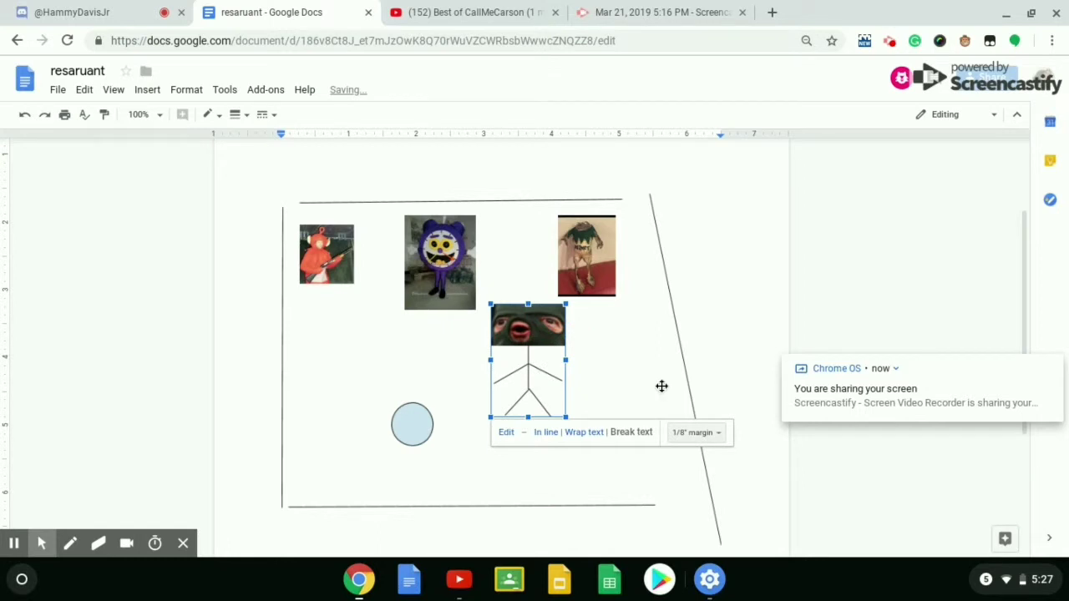
scroll(749, 320, down, 3)
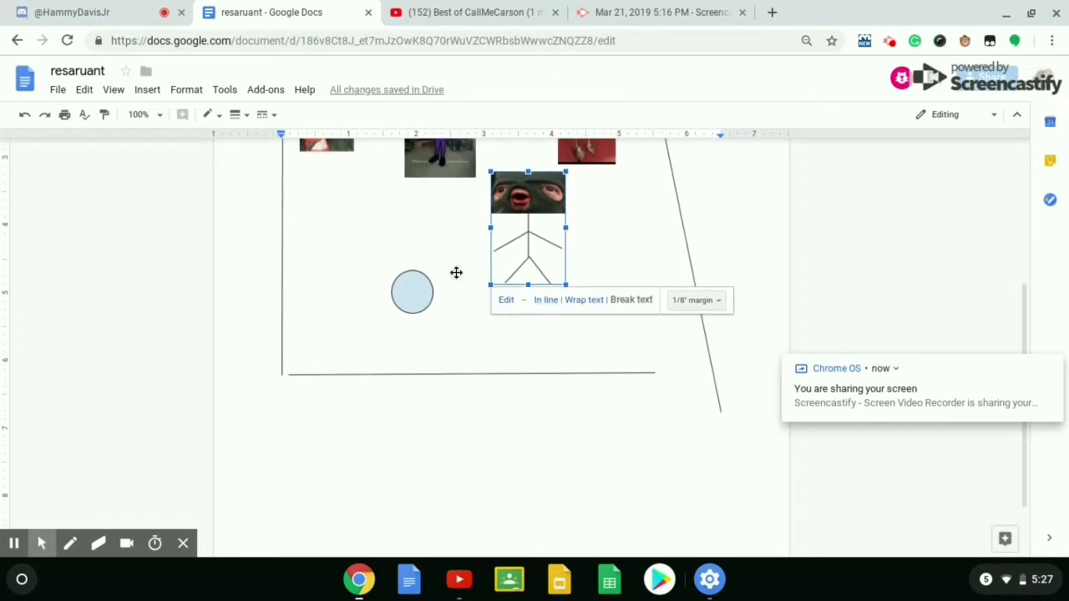
click(148, 92)
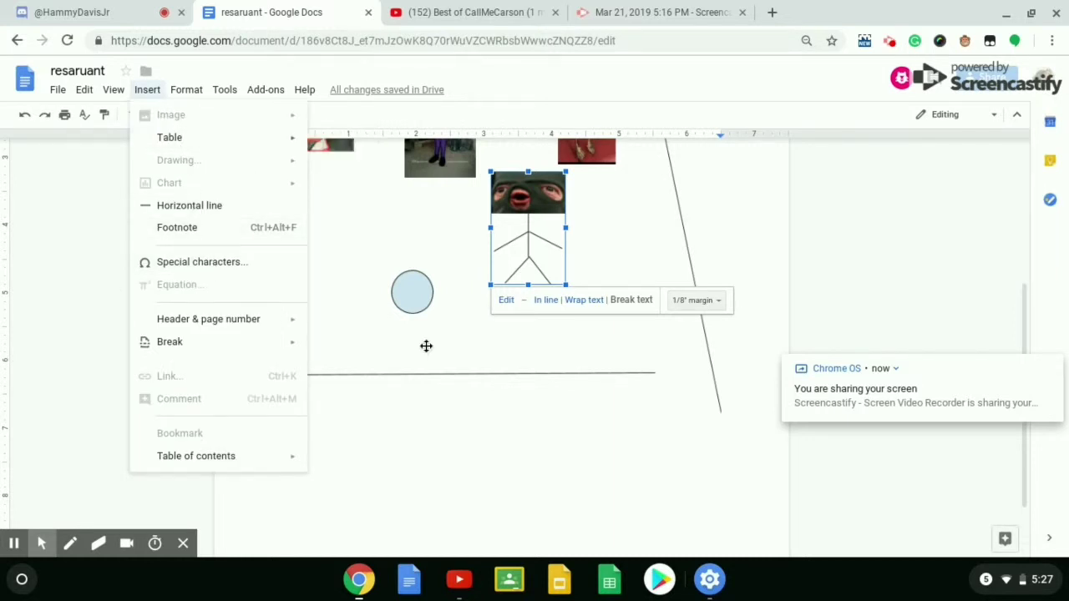
- Dismiss the open menu and add, then remove, an empty line at the page top
click(468, 445)
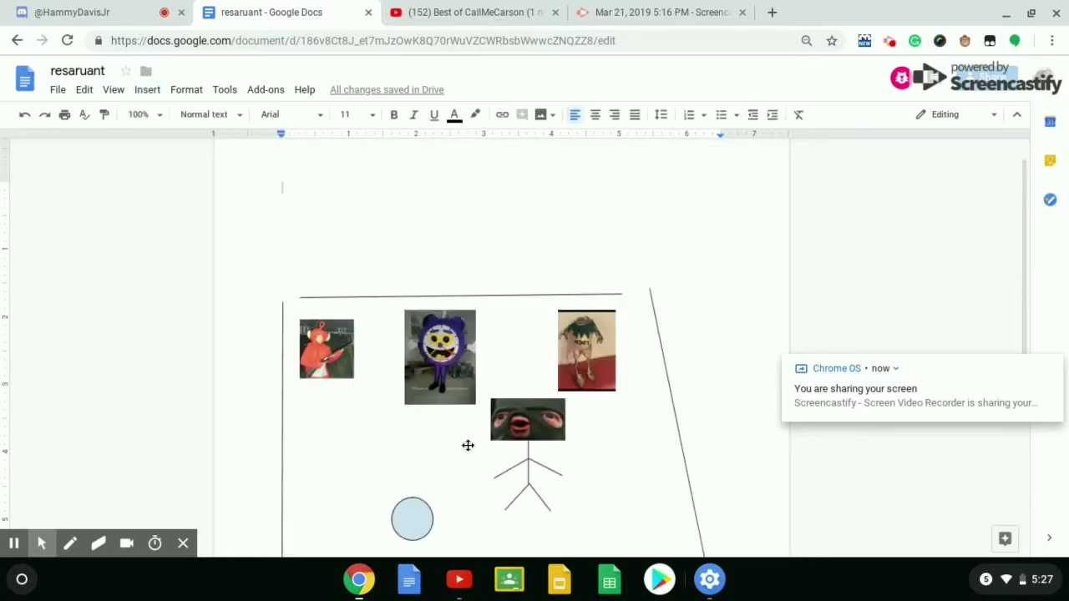
scroll(468, 445, down, 3)
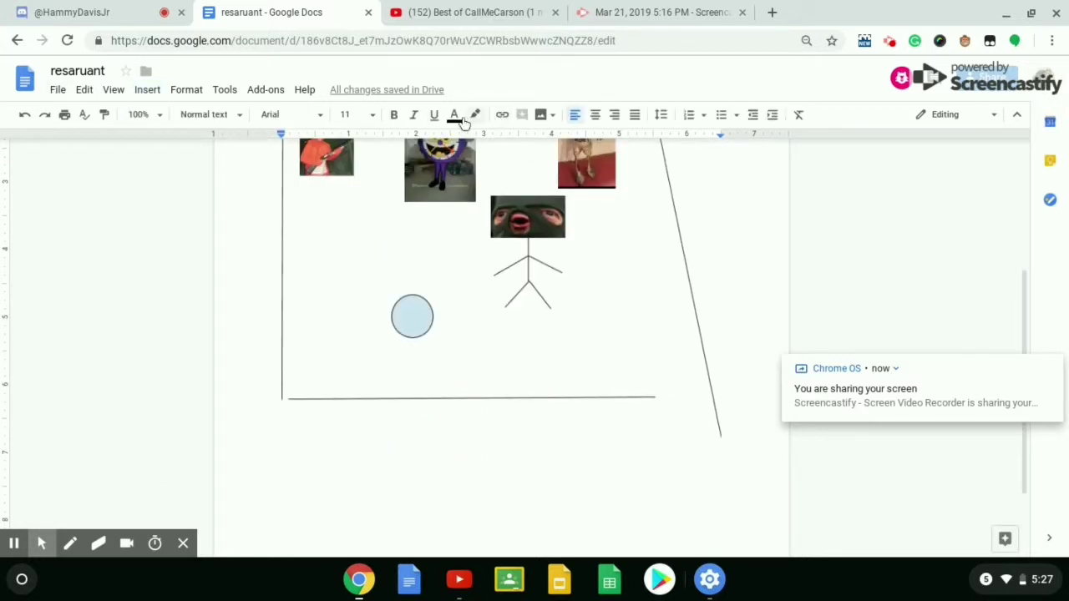
scroll(330, 453, up, 5)
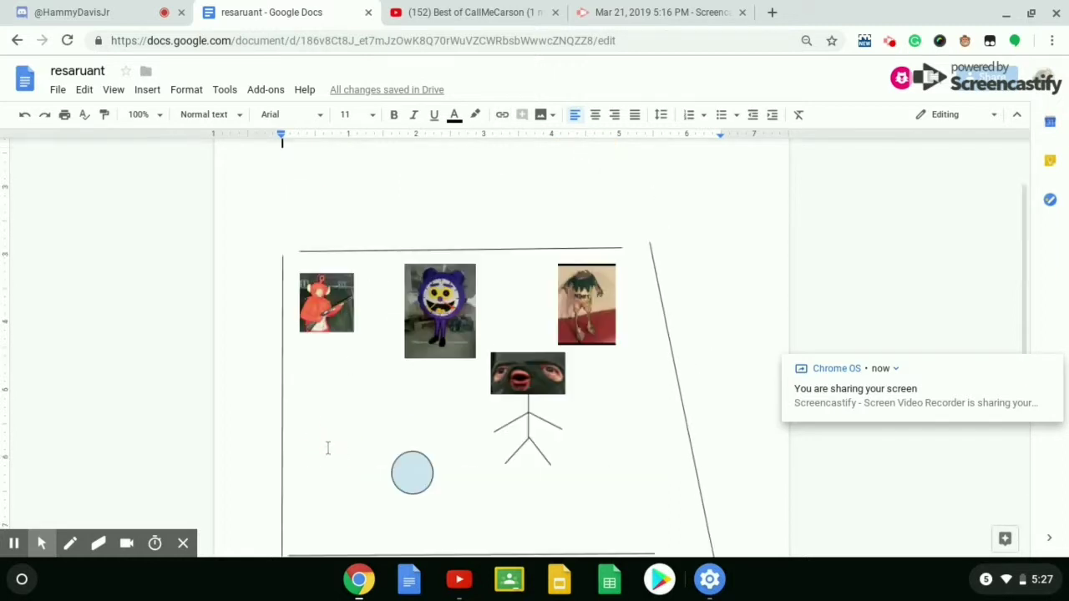
scroll(336, 452, down, 1)
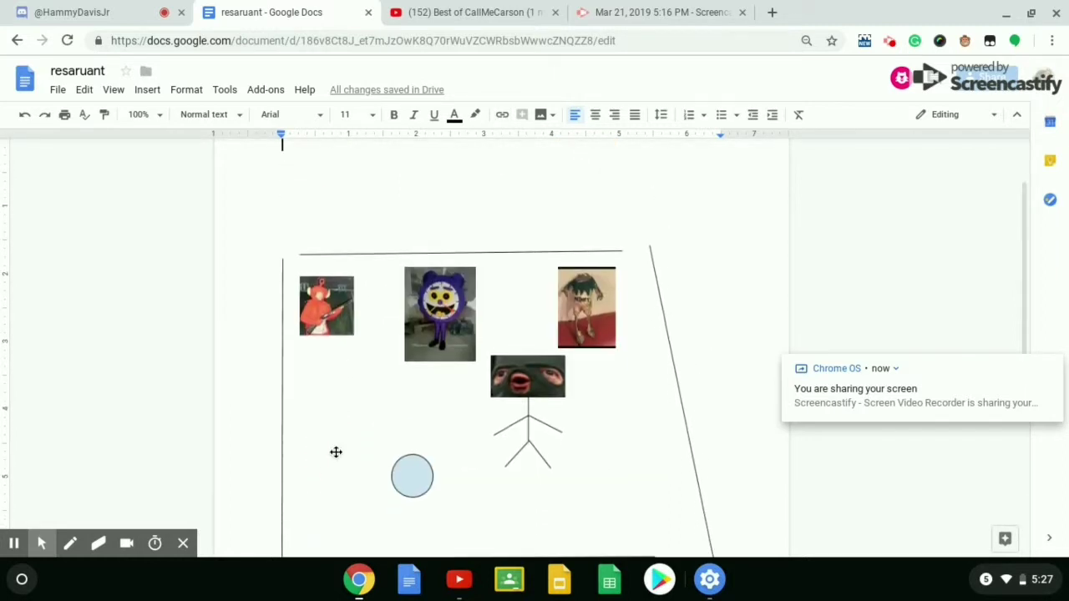
scroll(336, 451, up, 1)
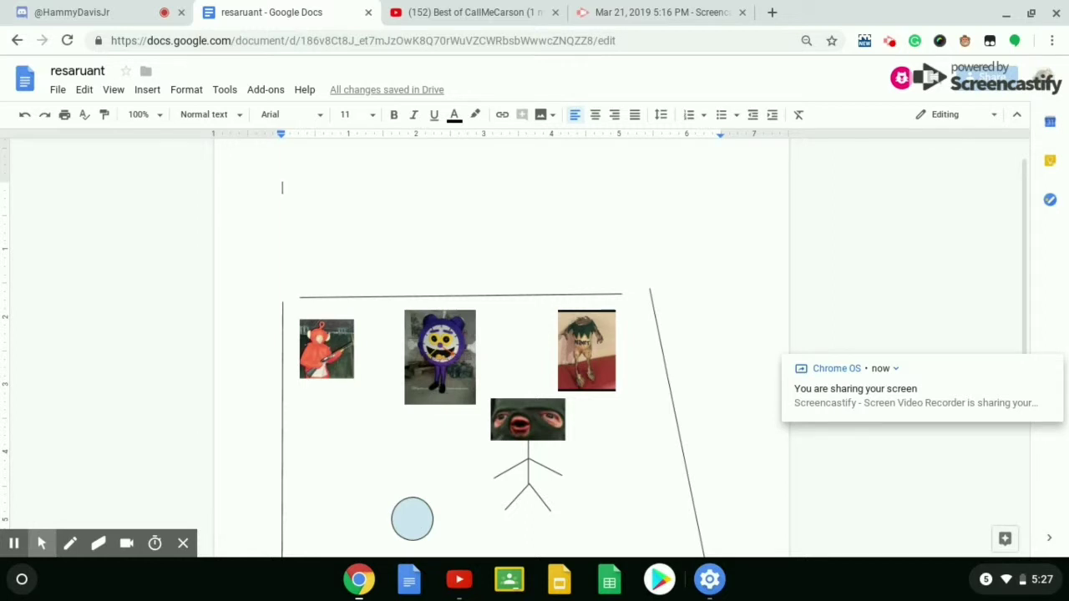
scroll(707, 389, down, 5)
scroll(738, 361, up, 5)
key(Return)
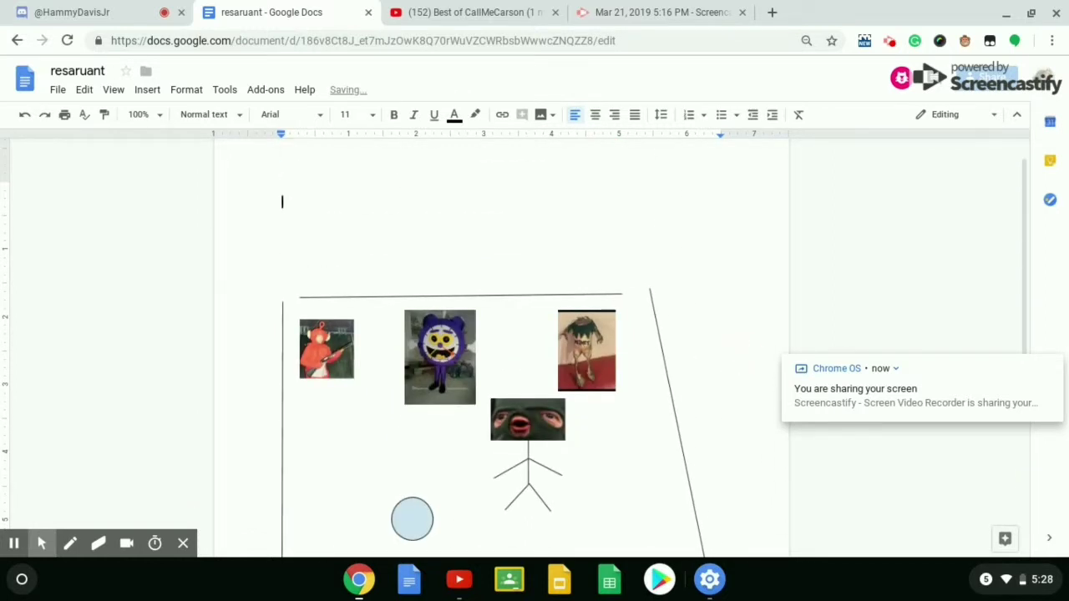
key(BackSpace)
- Indent the top line with a Tab, then delete a few of the extra spaces
scroll(429, 276, down, 4)
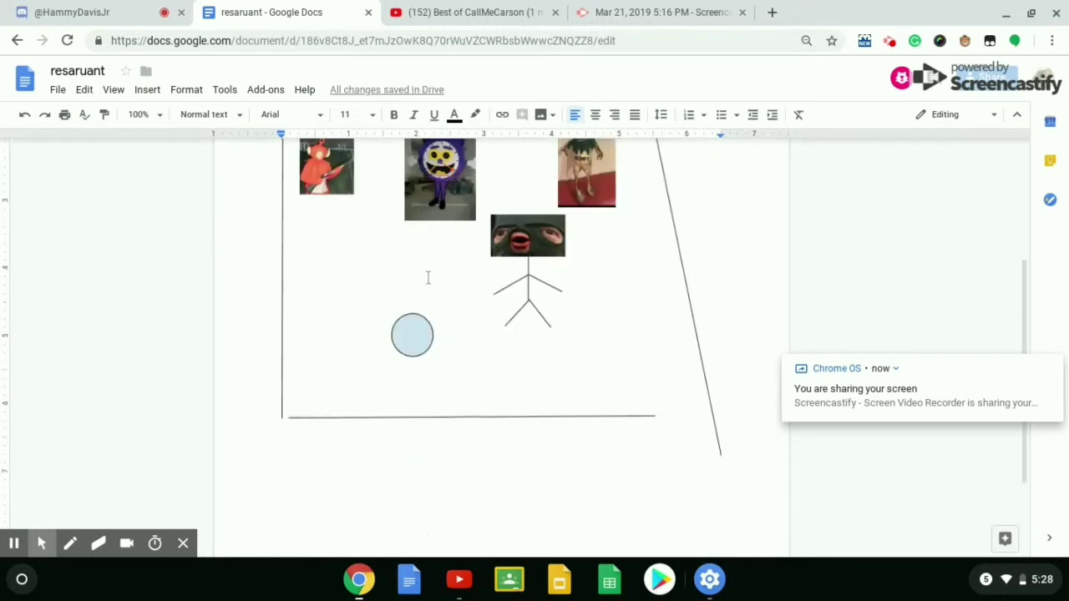
scroll(343, 342, up, 3)
click(328, 332)
scroll(327, 331, up, 1)
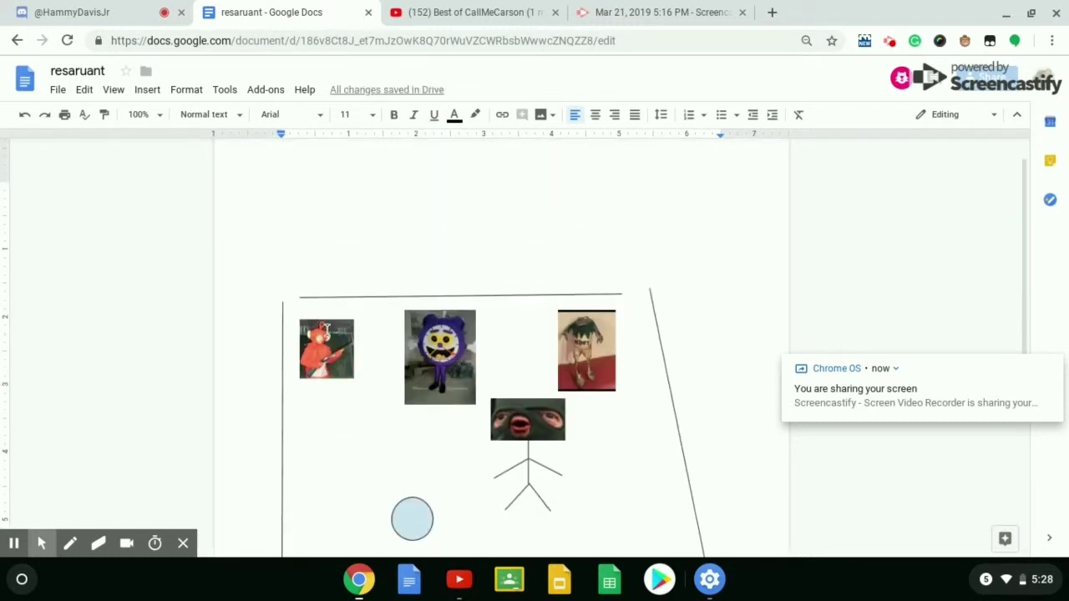
scroll(387, 369, up, 1)
scroll(386, 368, down, 1)
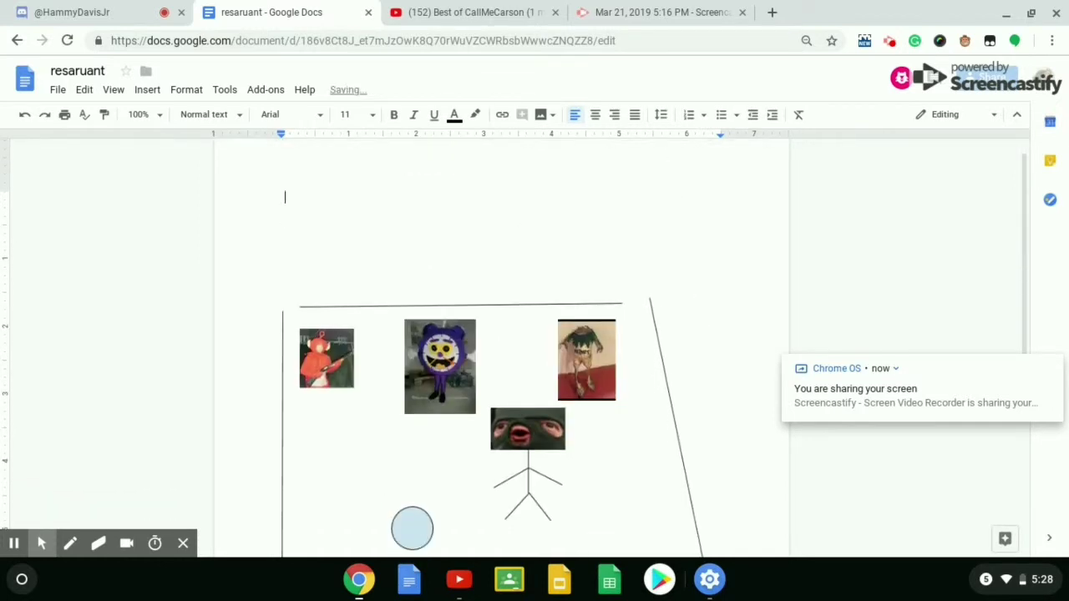
key(Tab)
key(Tab)
key(BackSpace)
key(BackSpace)
key(BackSpace)
key(BackSpace)
key(BackSpace)
key(BackSpace)
key(BackSpace)
- Type 'The Parkensis Place' at size 18 and correct 'Parkensis' to 'Parkinson' via spelling suggestions
click(373, 117)
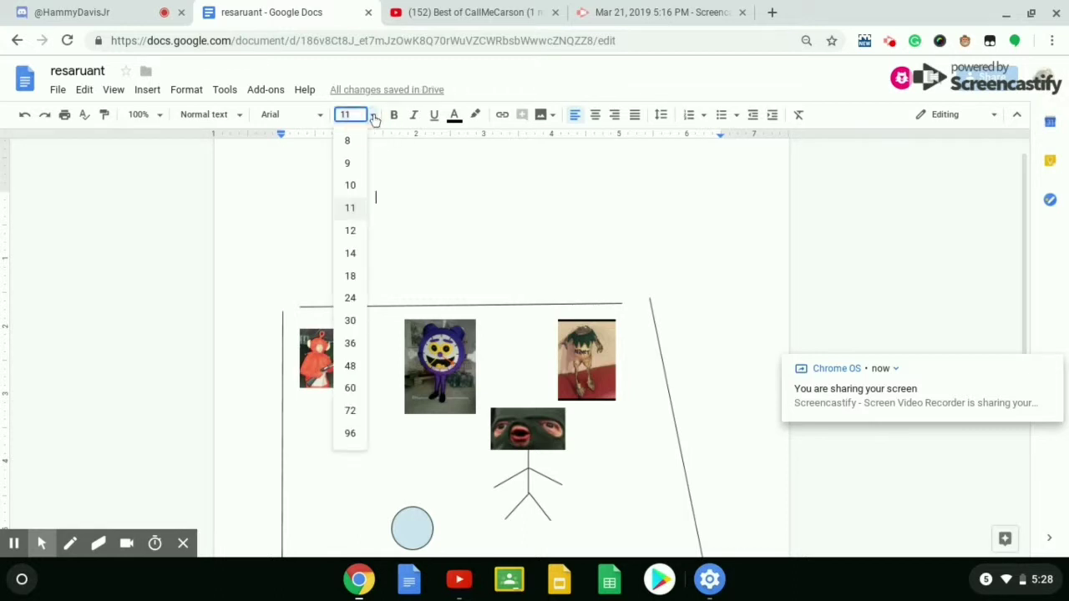
click(351, 277)
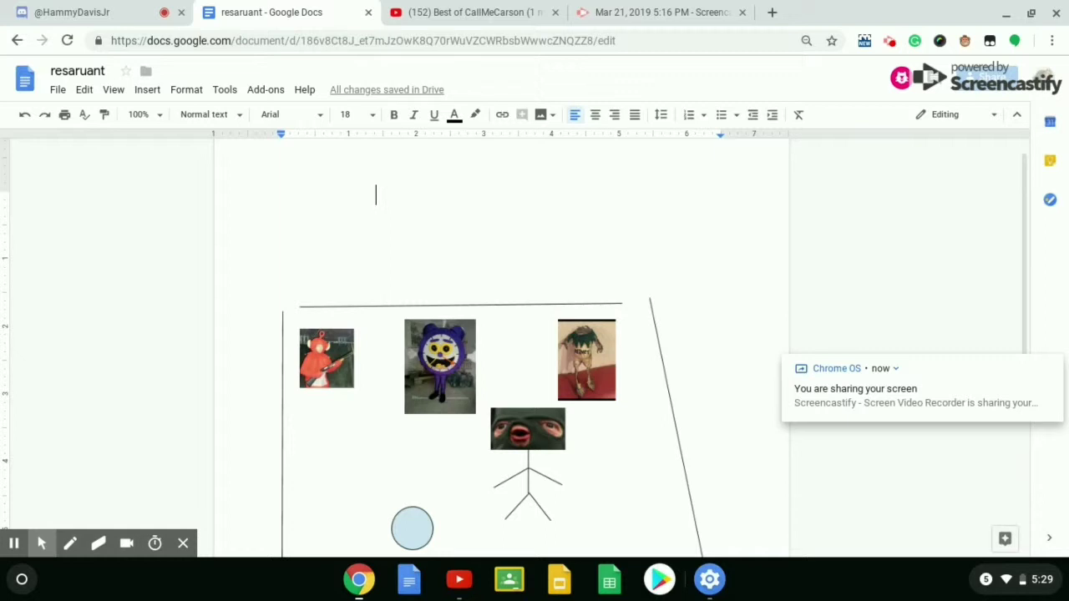
text(T)
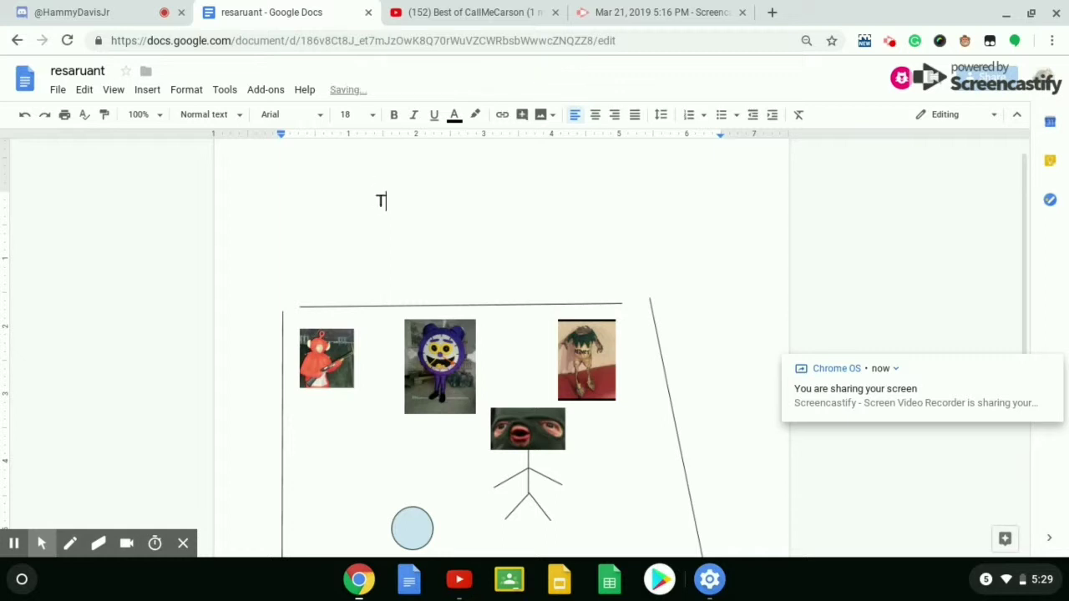
text(he Parken)
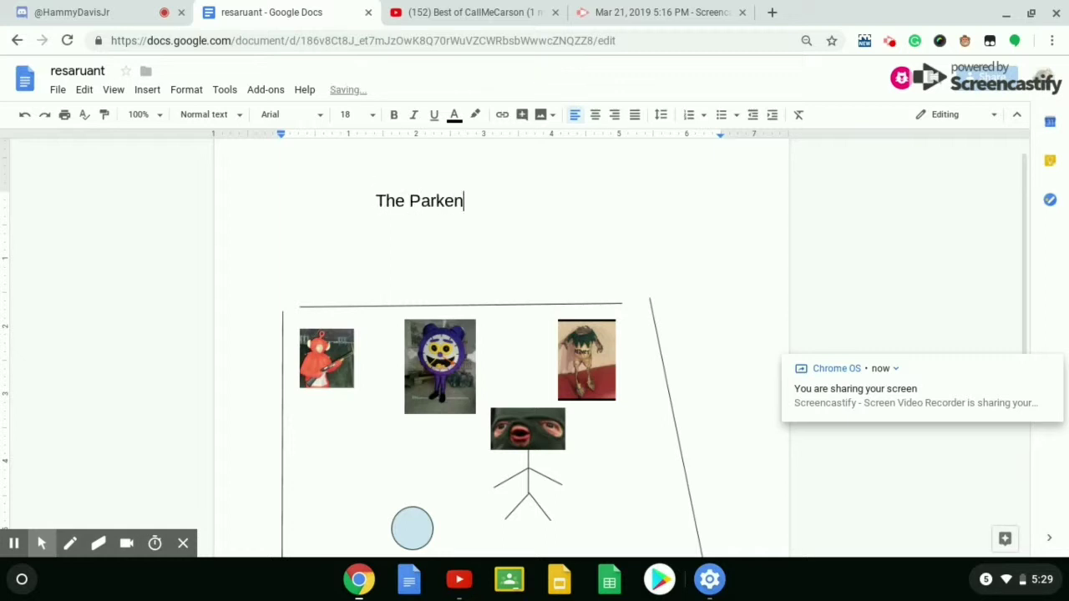
text(sis)
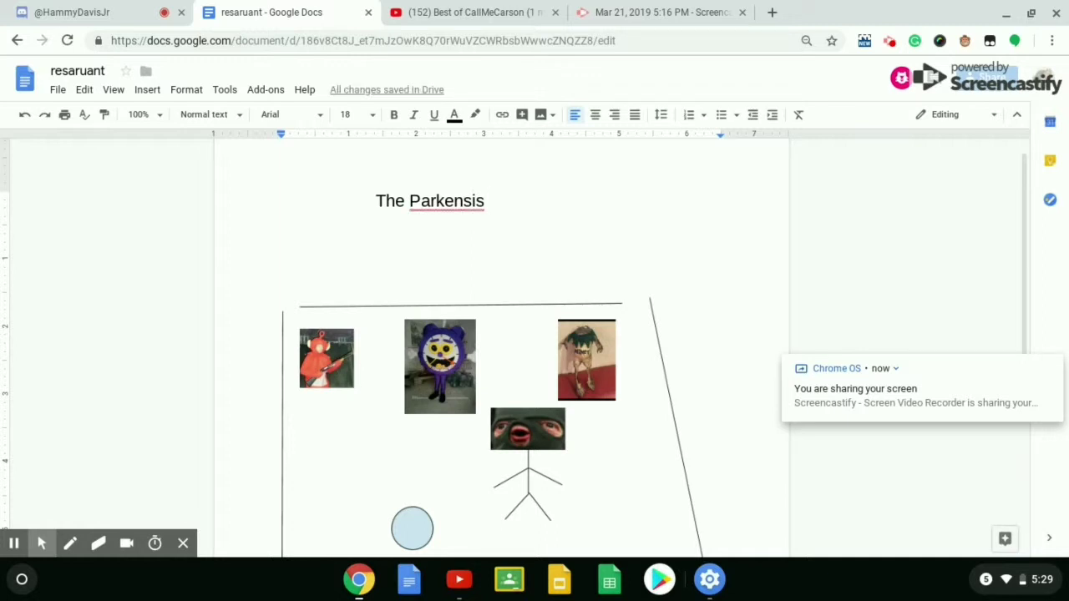
text( Place)
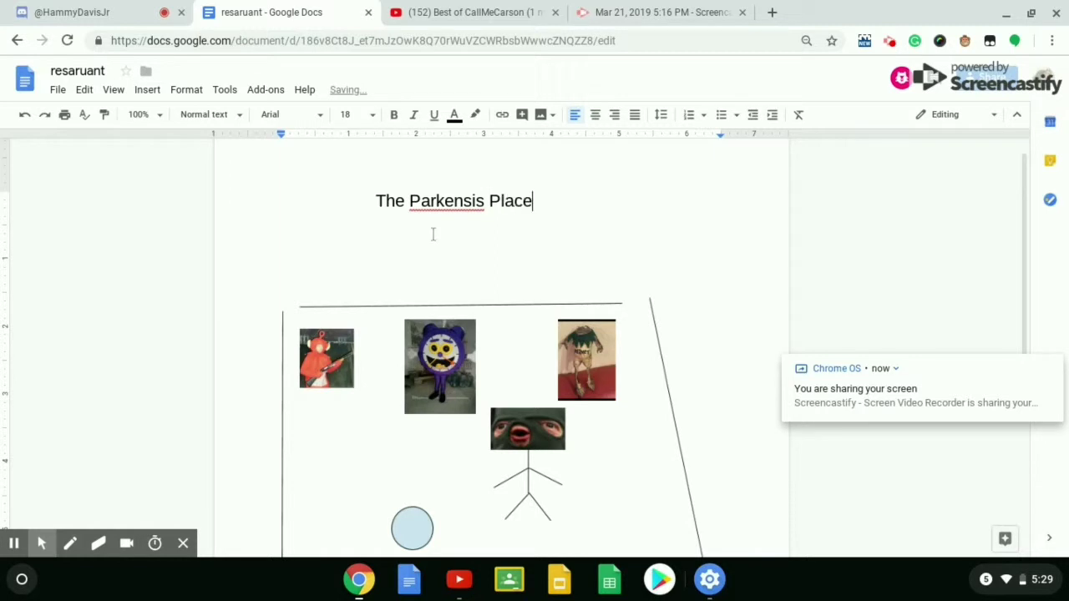
right_click(440, 202)
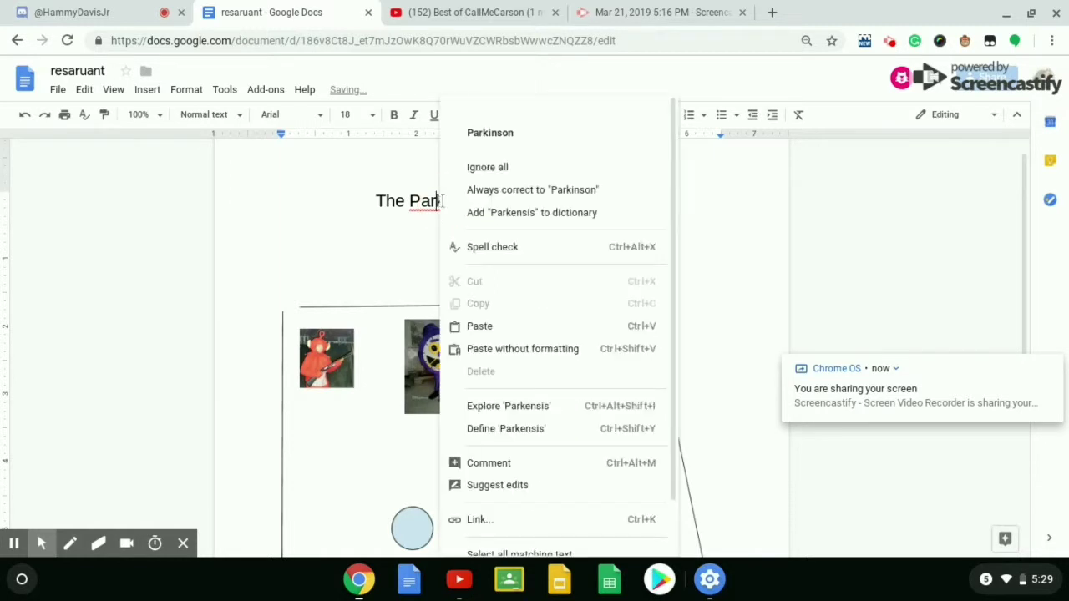
click(556, 136)
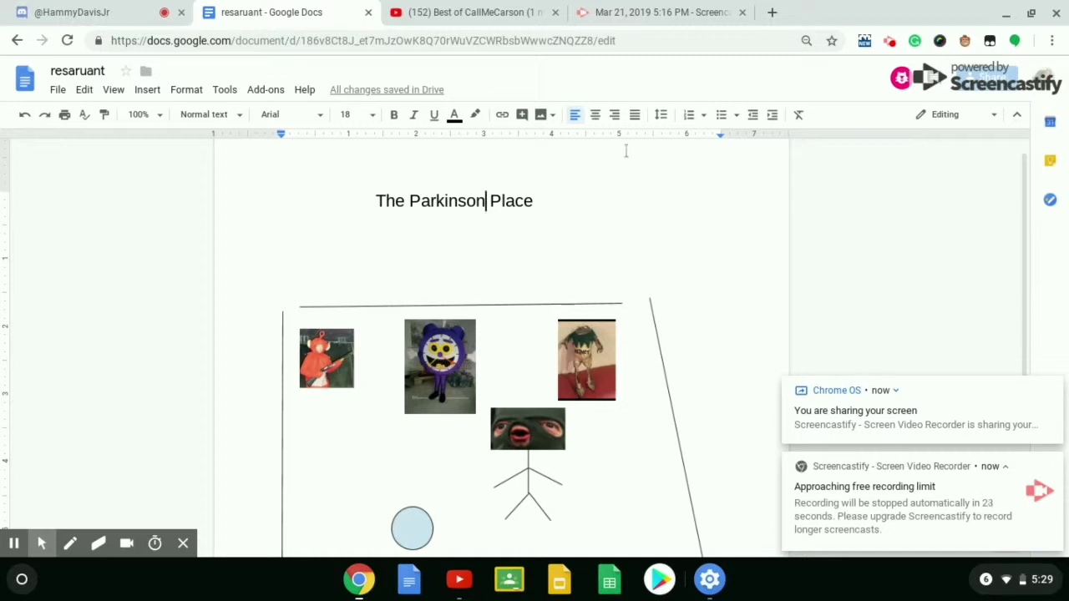
scroll(622, 174, down, 2)
scroll(622, 177, up, 1)
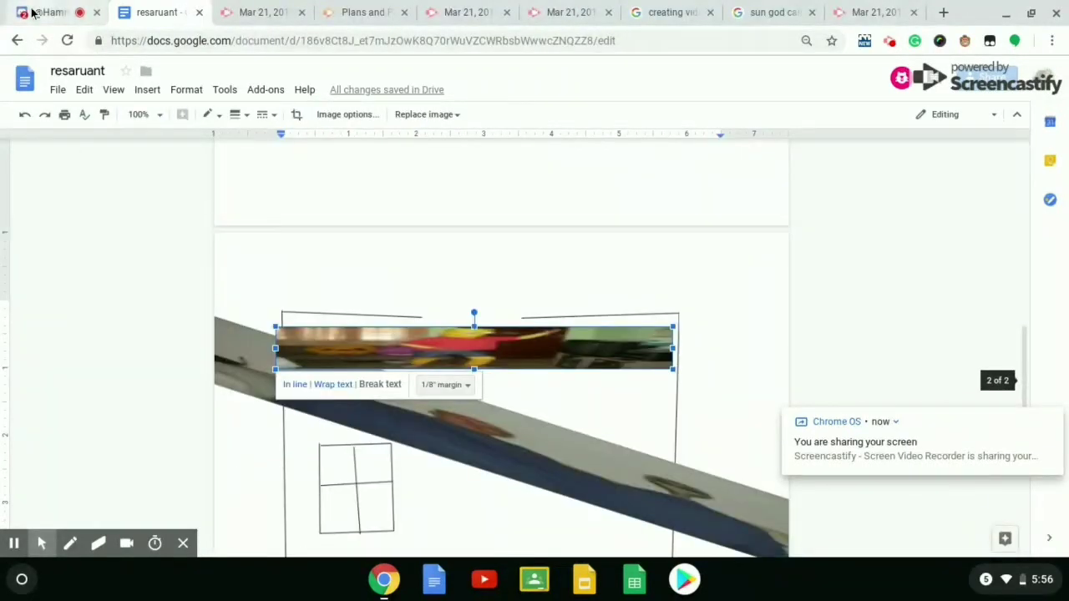
- Switch to the Discord direct-message chat and scroll through its shared meme images
click(36, 13)
scroll(372, 334, down, 3)
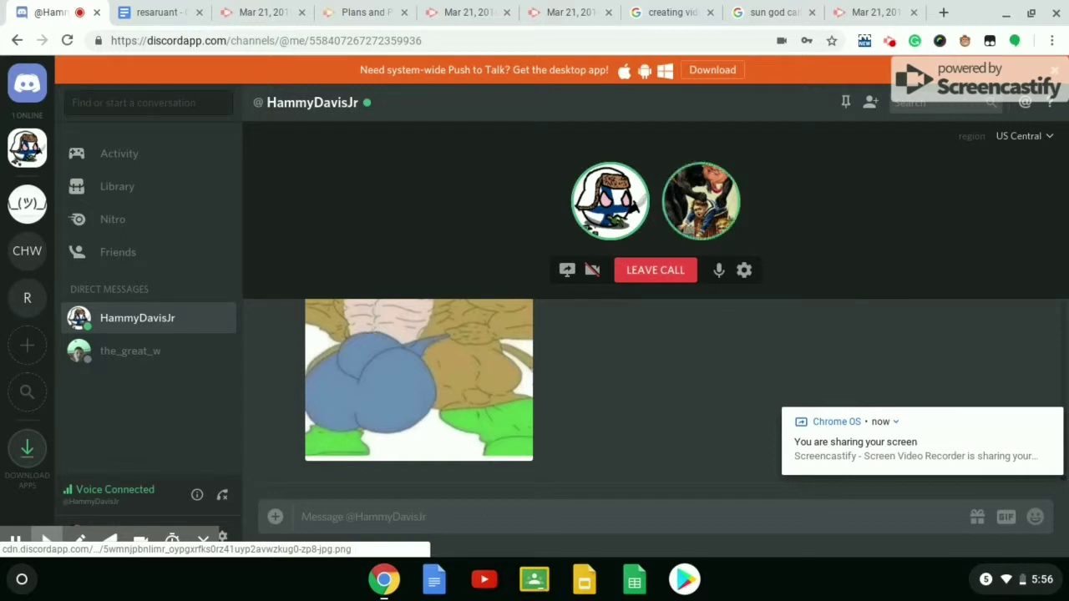
scroll(393, 345, up, 2)
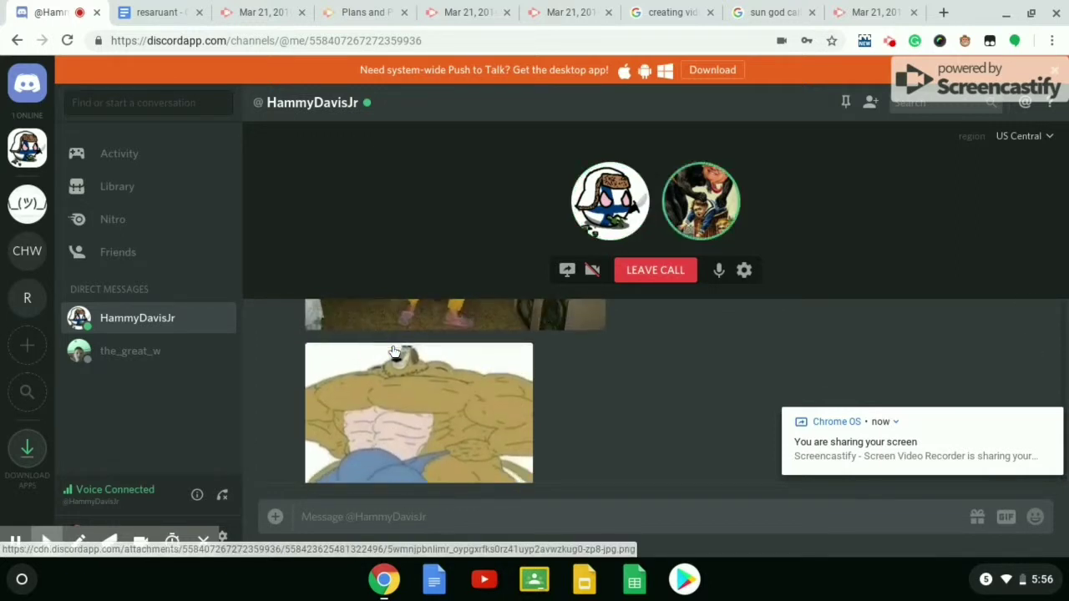
scroll(392, 351, down, 3)
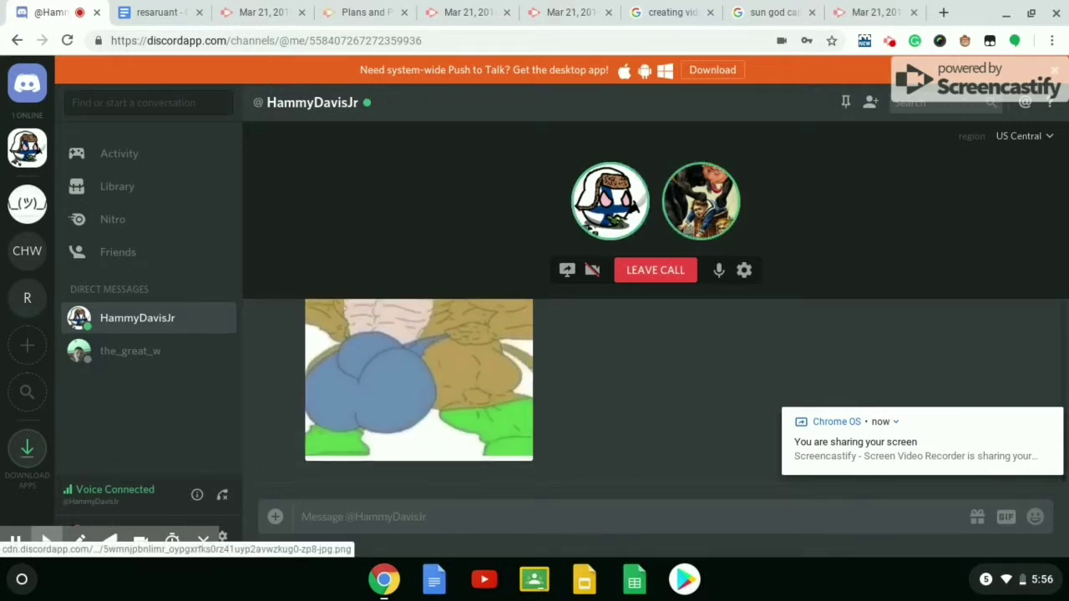
scroll(393, 367, up, 5)
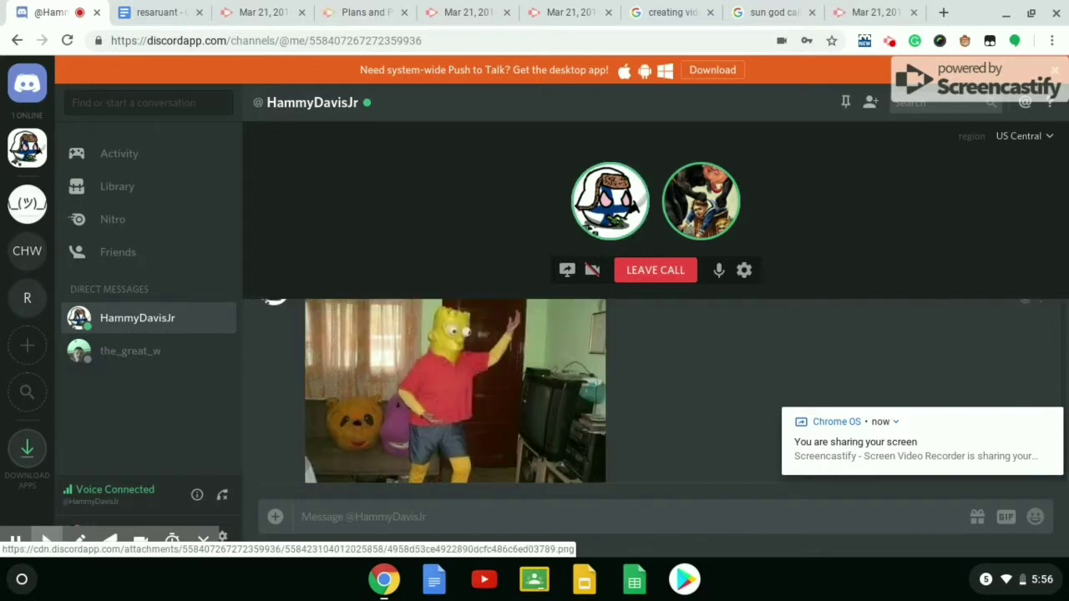
scroll(455, 391, down, 2)
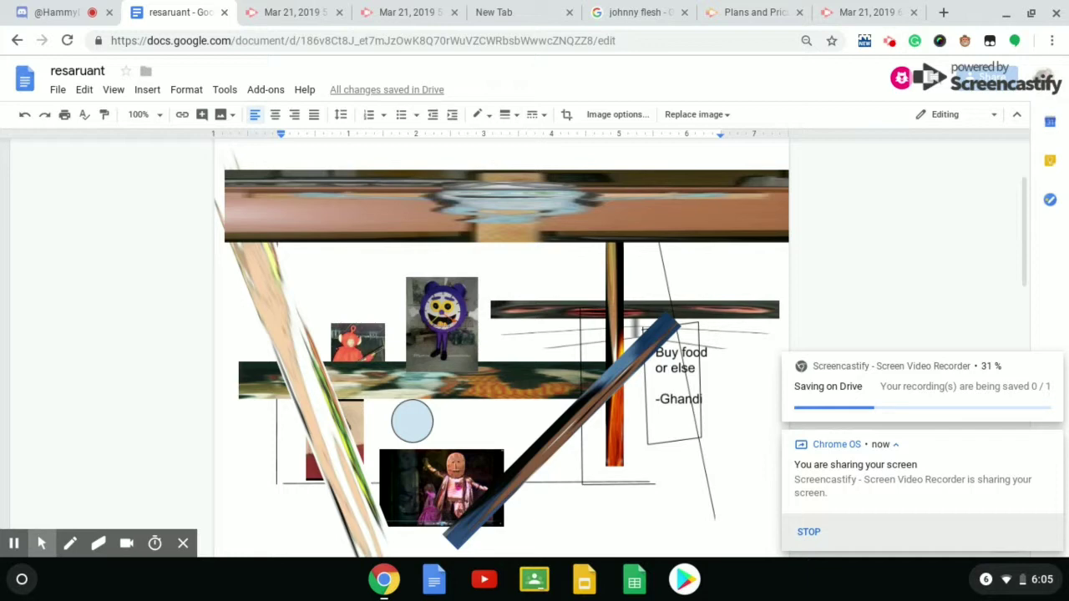
- Reopen the outline drawing, save and close it, then drag it lower behind the images
click(495, 346)
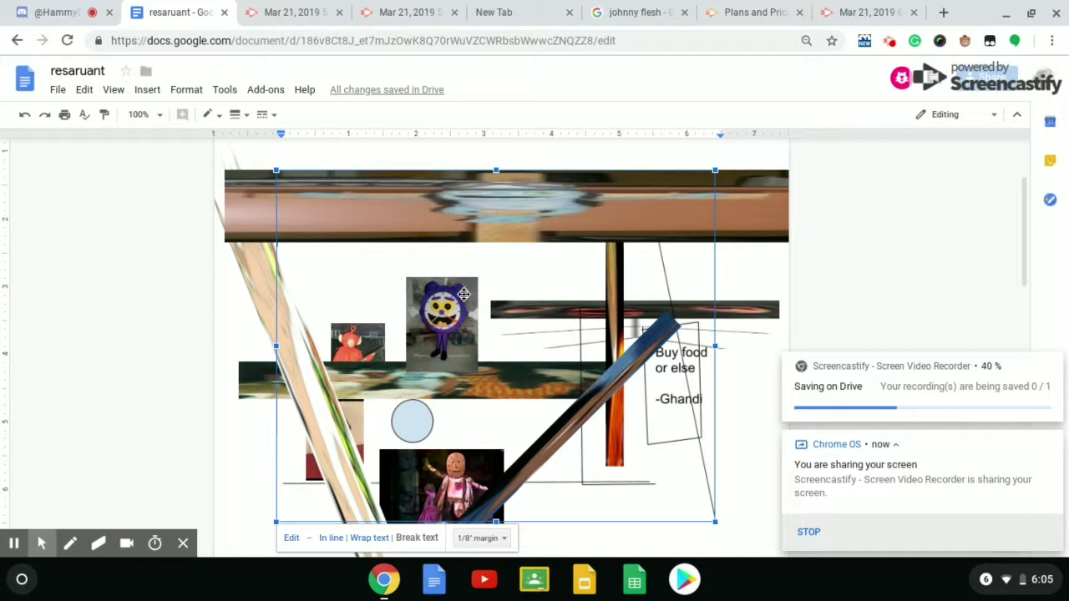
scroll(464, 294, down, 2)
scroll(463, 295, up, 2)
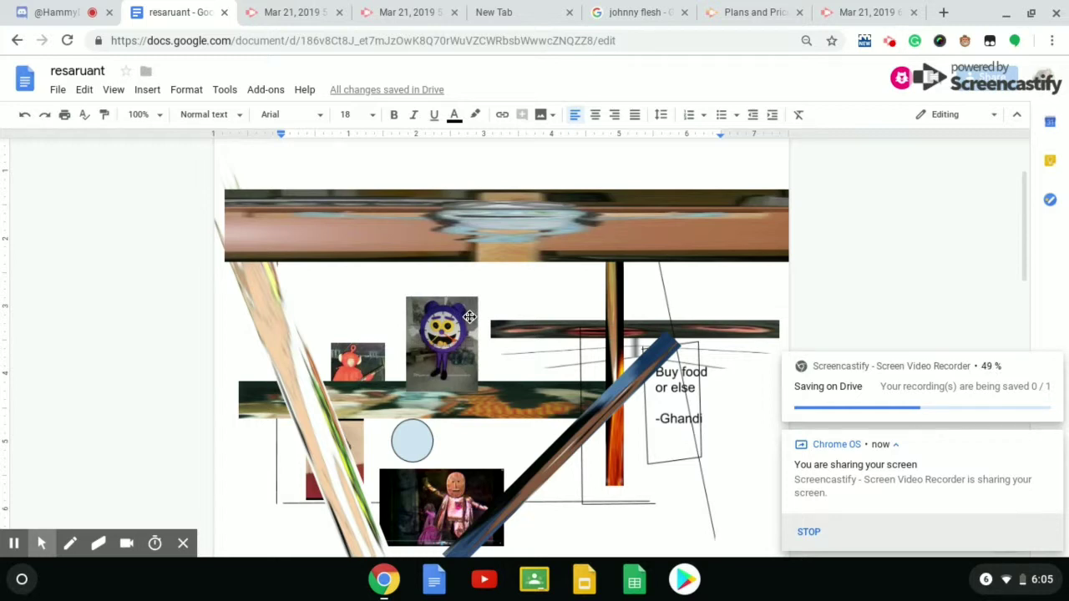
double_click(469, 316)
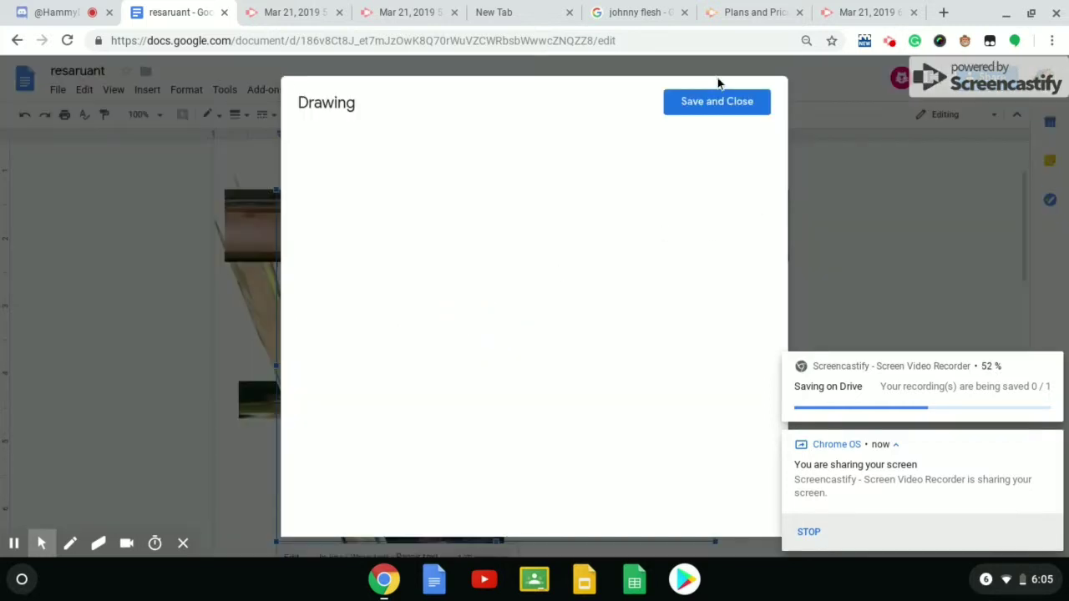
click(716, 103)
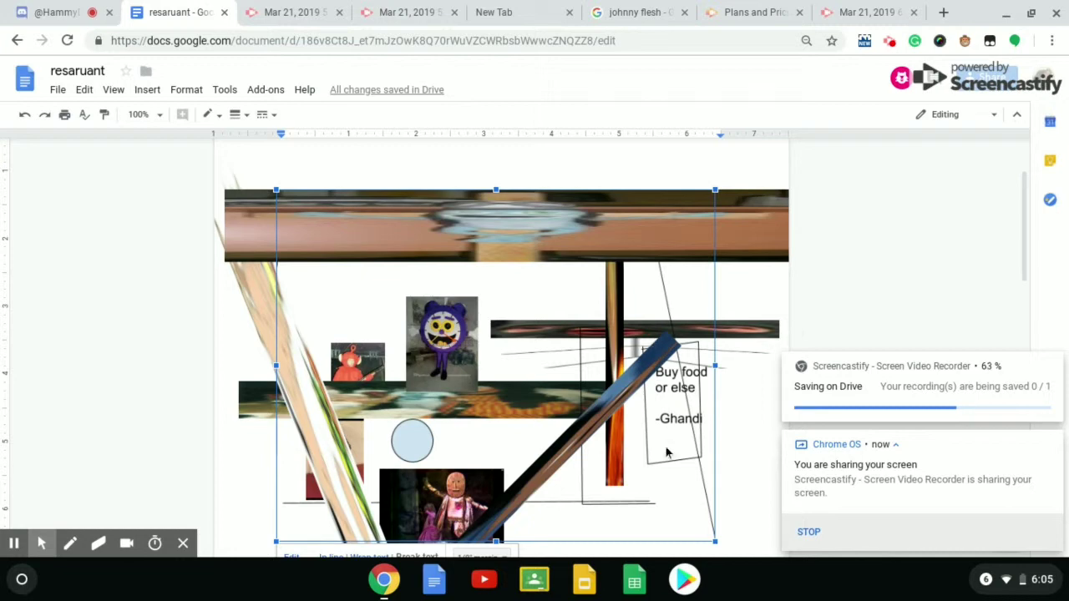
mouse_move(657, 491)
mouse_down()
mouse_move(659, 544)
mouse_move(594, 351)
mouse_move(504, 294)
mouse_up()
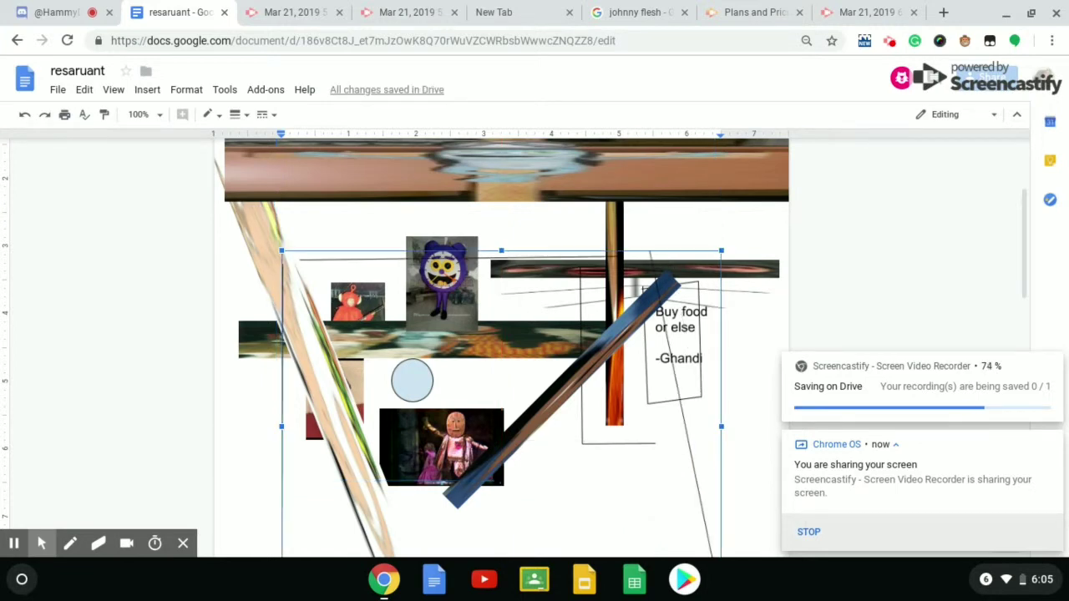
click(458, 243)
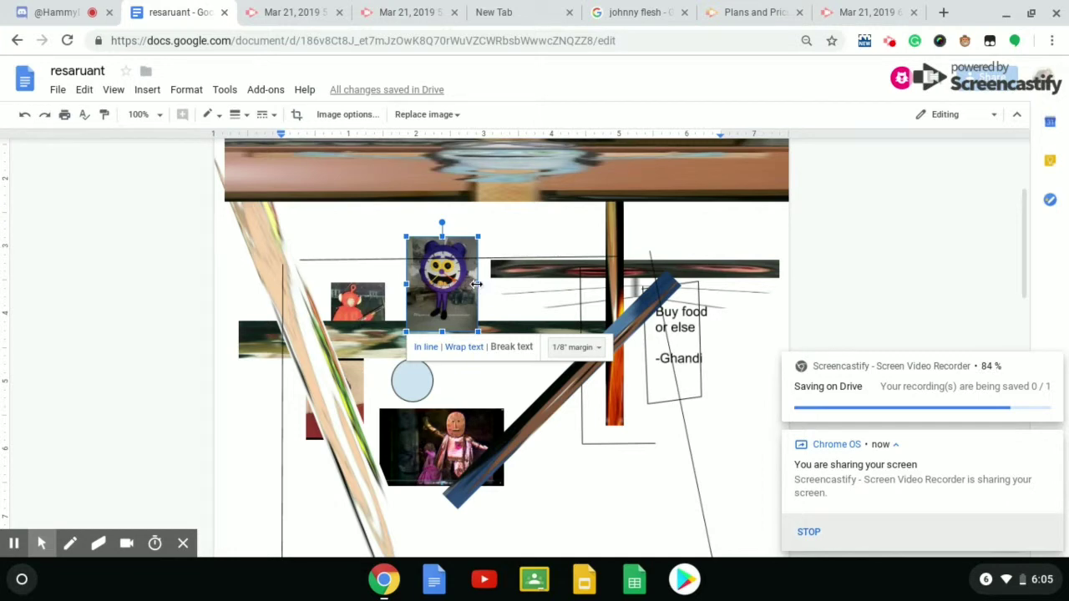
- Stretch the clown mascot image wider to the right and nudge it within the collage
drag(477, 284, 951, 259)
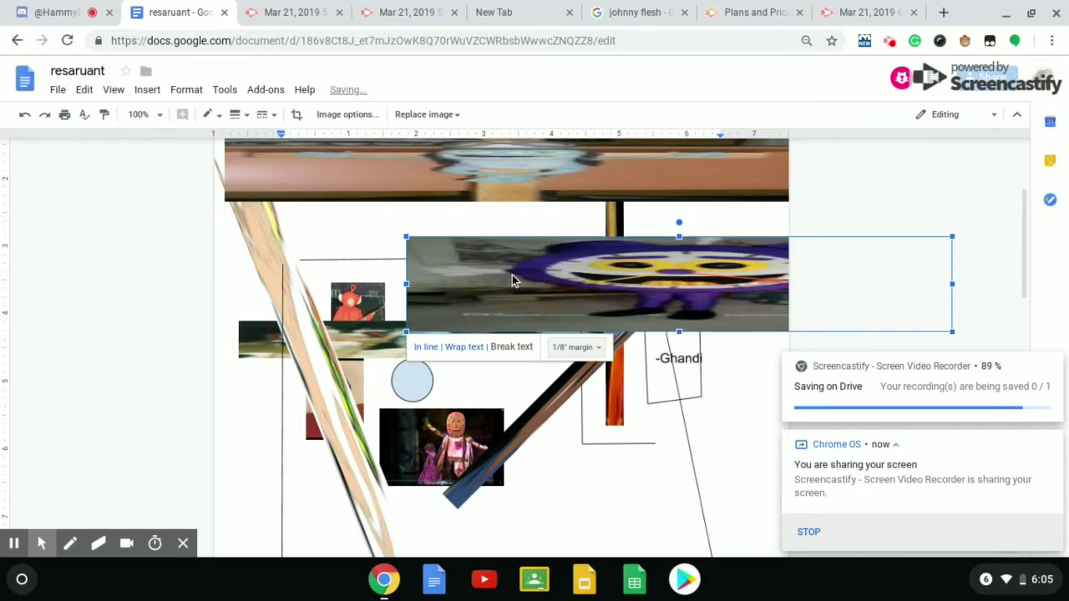
mouse_move(432, 249)
mouse_down()
mouse_move(354, 220)
mouse_move(574, 261)
mouse_move(443, 256)
mouse_up()
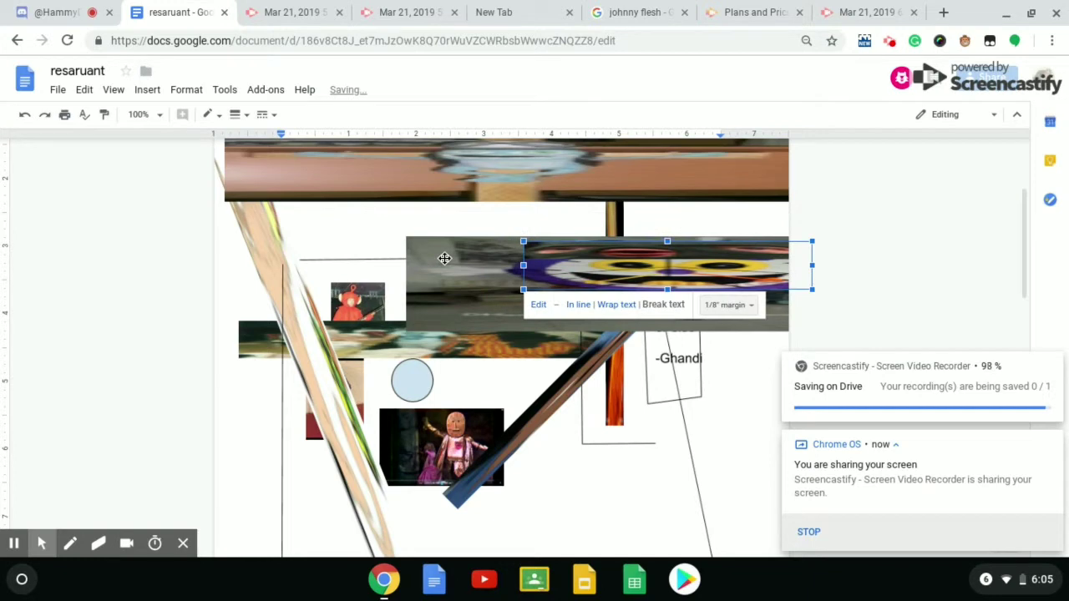
scroll(441, 254, down, 1)
click(390, 214)
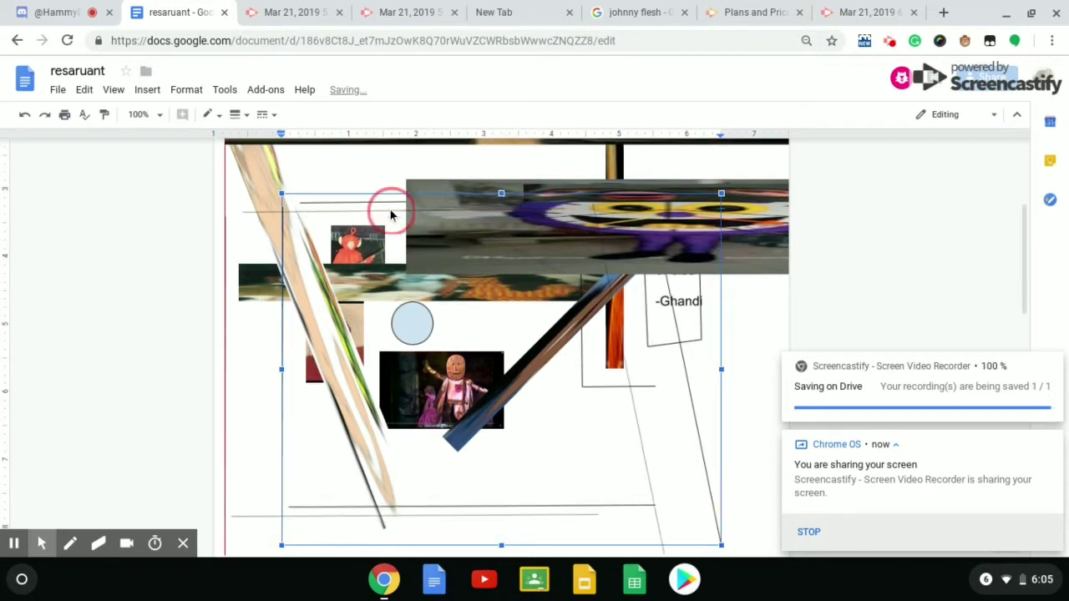
- Move the wide purple mascot image up and left, then shift the drawing beneath it
click(443, 187)
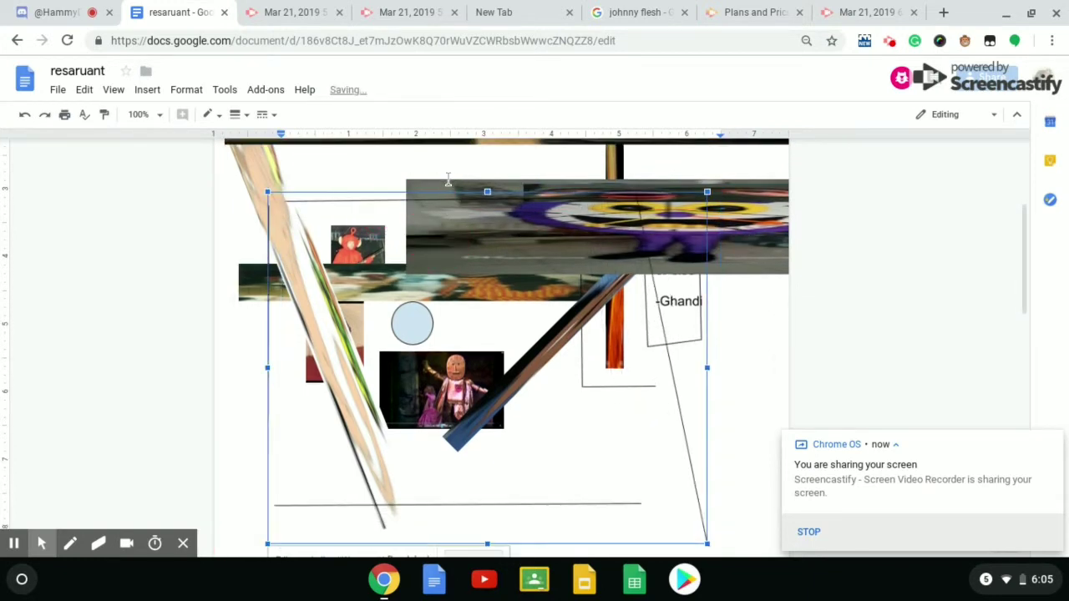
mouse_move(410, 181)
mouse_down()
mouse_move(306, 147)
mouse_move(281, 158)
mouse_up()
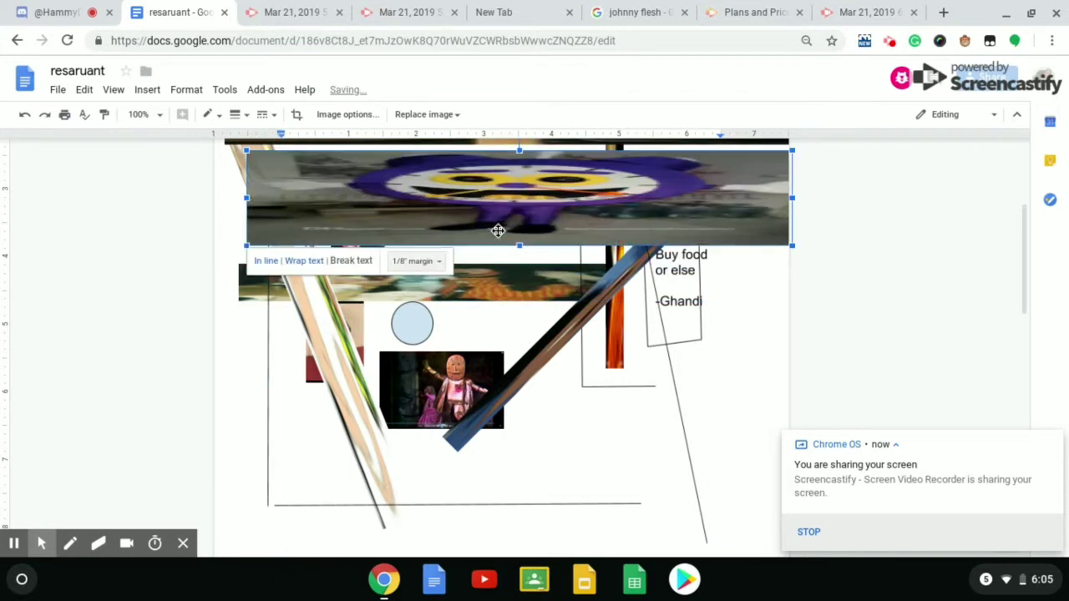
scroll(594, 282, up, 1)
scroll(594, 282, down, 1)
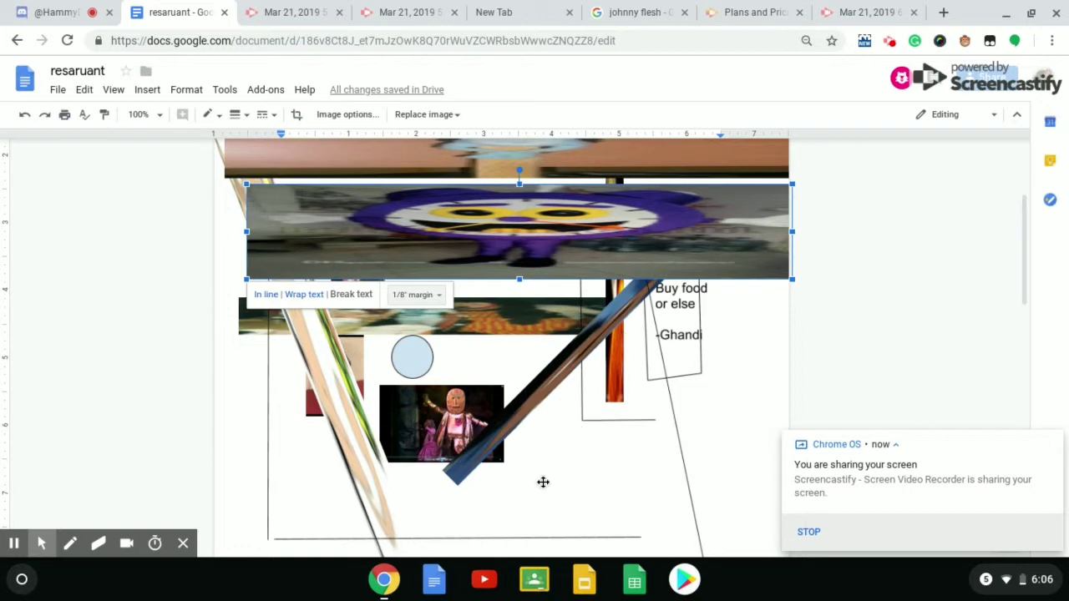
click(529, 536)
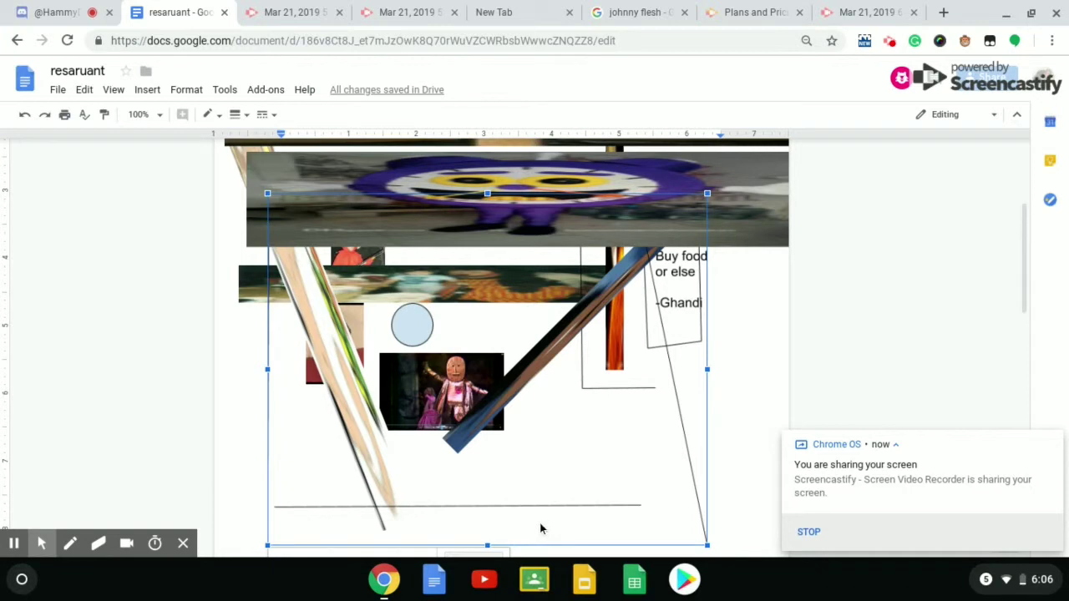
mouse_move(540, 529)
mouse_down()
mouse_move(551, 456)
mouse_move(573, 501)
mouse_move(594, 487)
mouse_move(588, 458)
mouse_move(549, 504)
mouse_move(565, 482)
mouse_up()
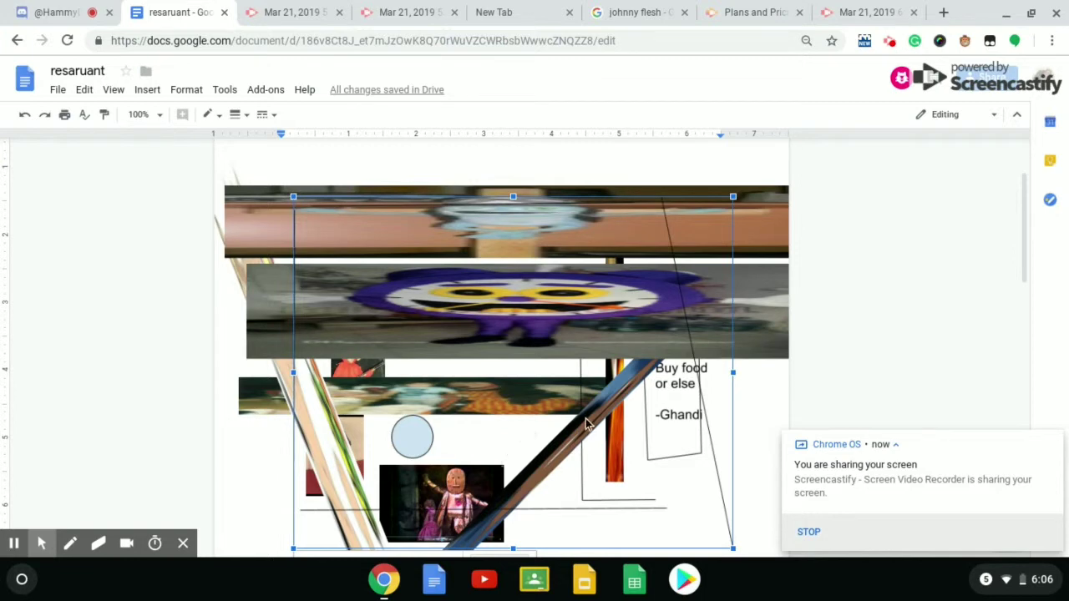
- Drag the small red costumed-figure image out of the collage to the bottom of page 1
scroll(585, 419, down, 1)
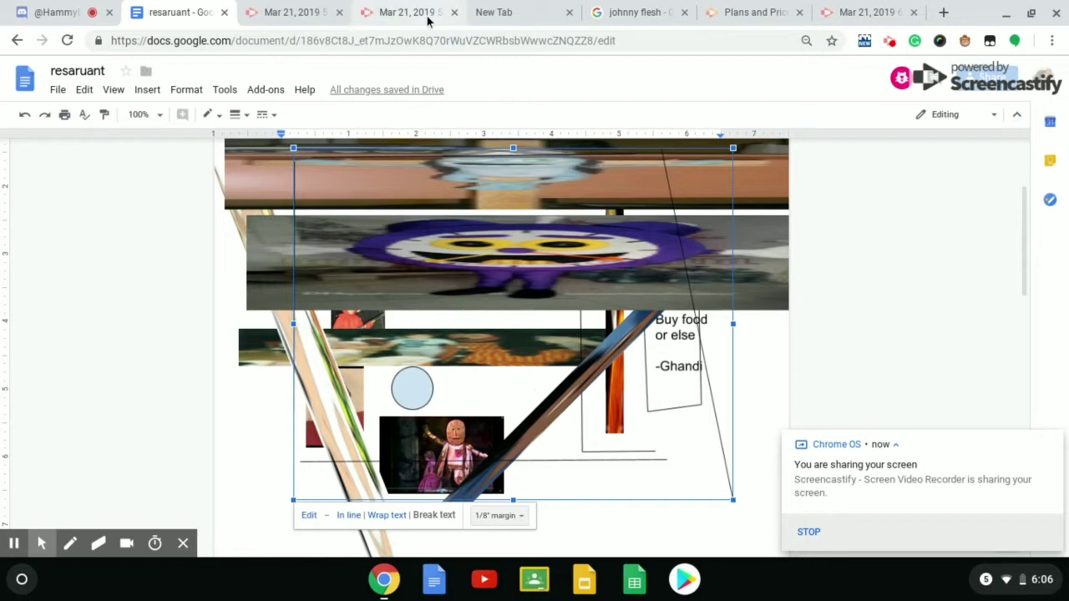
click(347, 327)
scroll(359, 250, down, 3)
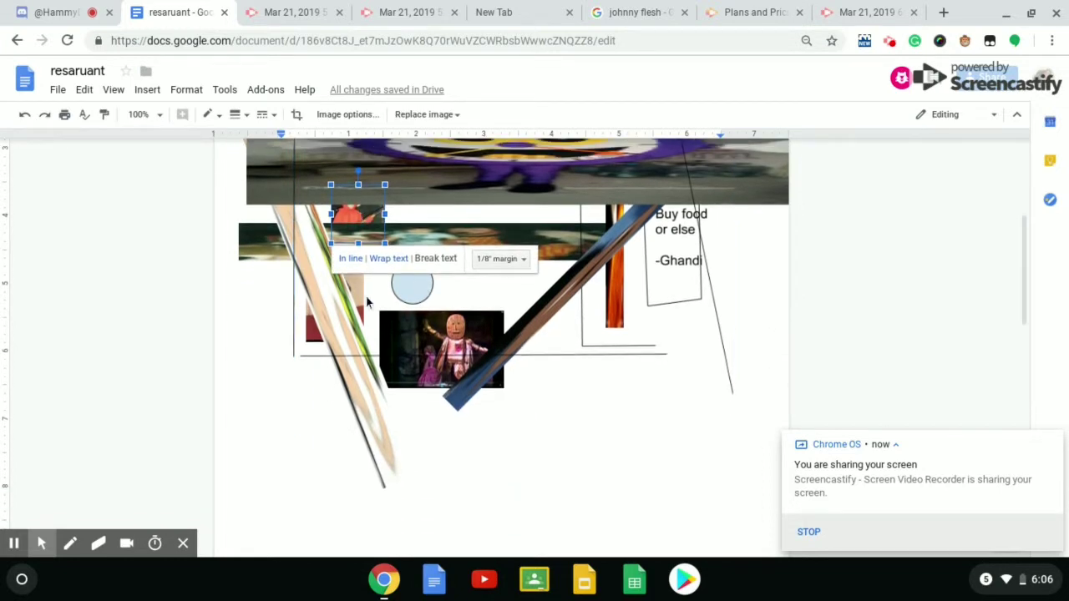
drag(367, 302, 555, 509)
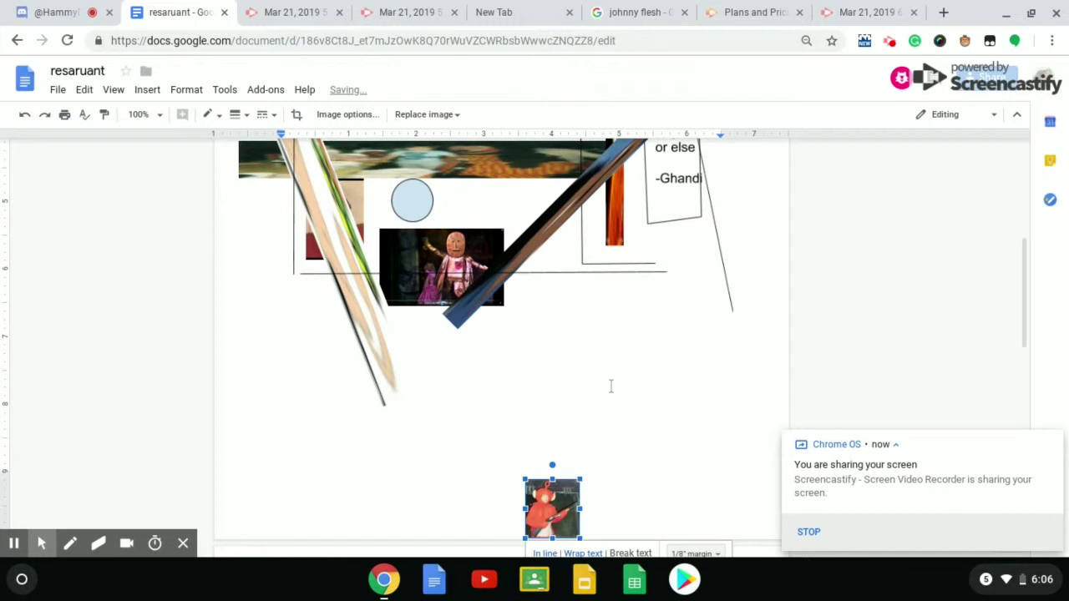
- Move the red costumed-figure image onto the house drawing on page two
scroll(610, 386, down, 2)
scroll(610, 386, down, 3)
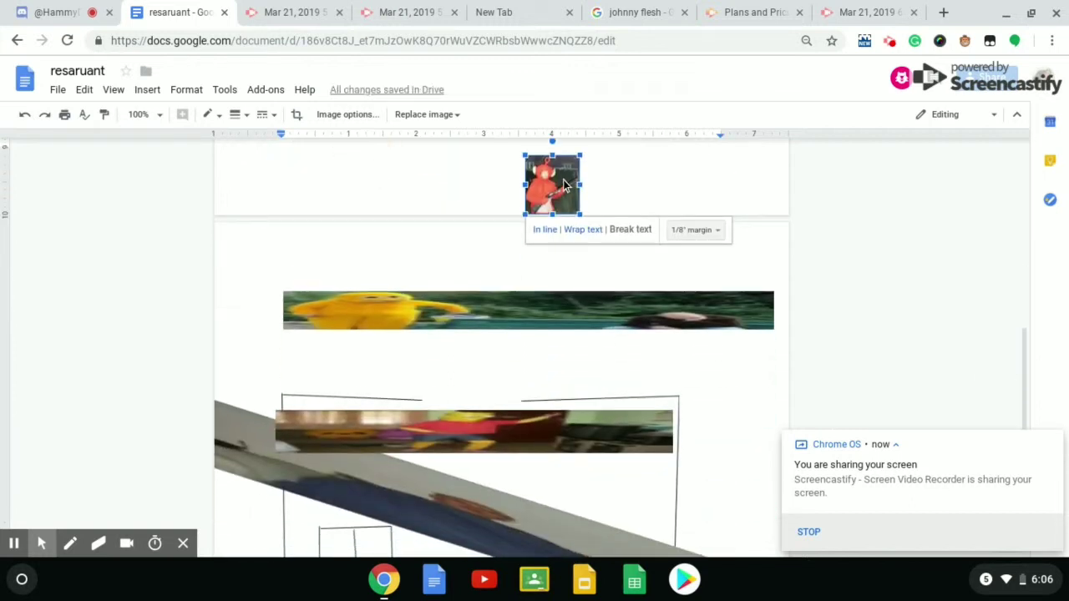
drag(552, 184, 632, 390)
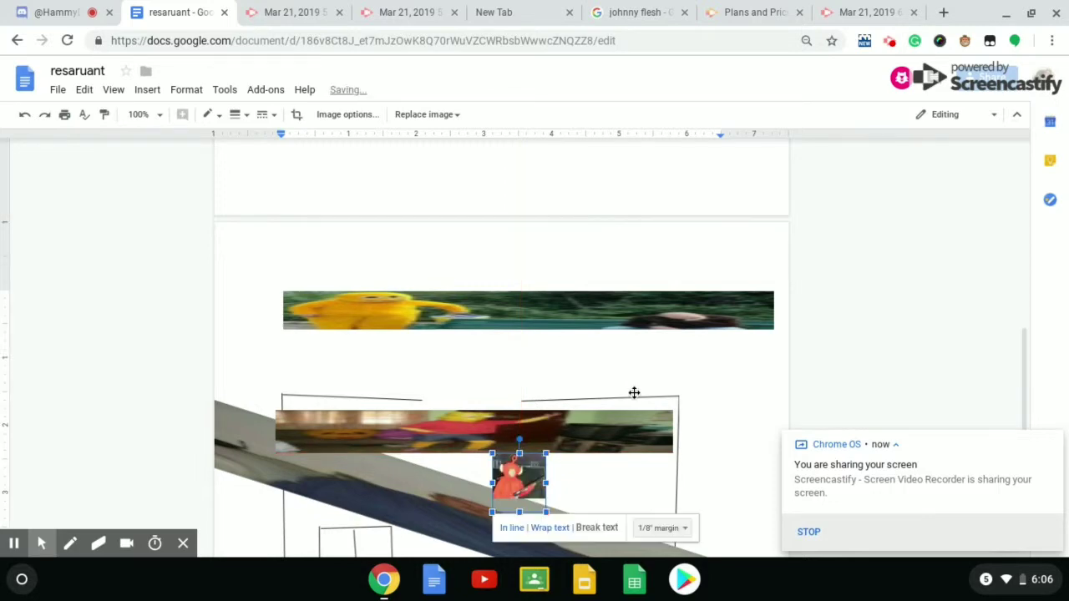
- Stretch the red image wide to both sides and flatten it into a thin horizontal strip
scroll(632, 389, down, 5)
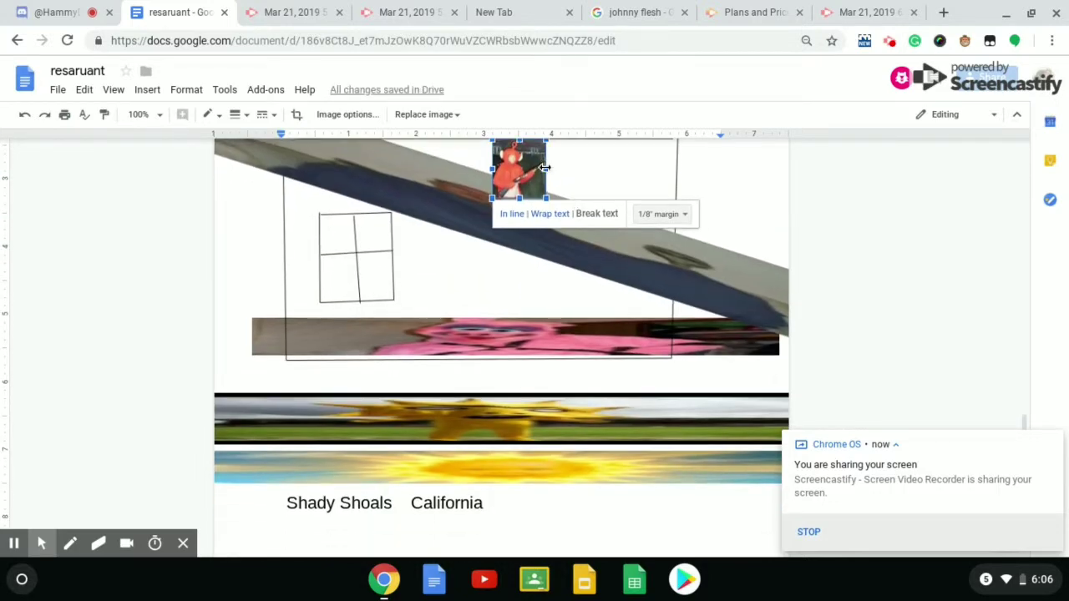
drag(546, 168, 745, 175)
scroll(855, 269, up, 1)
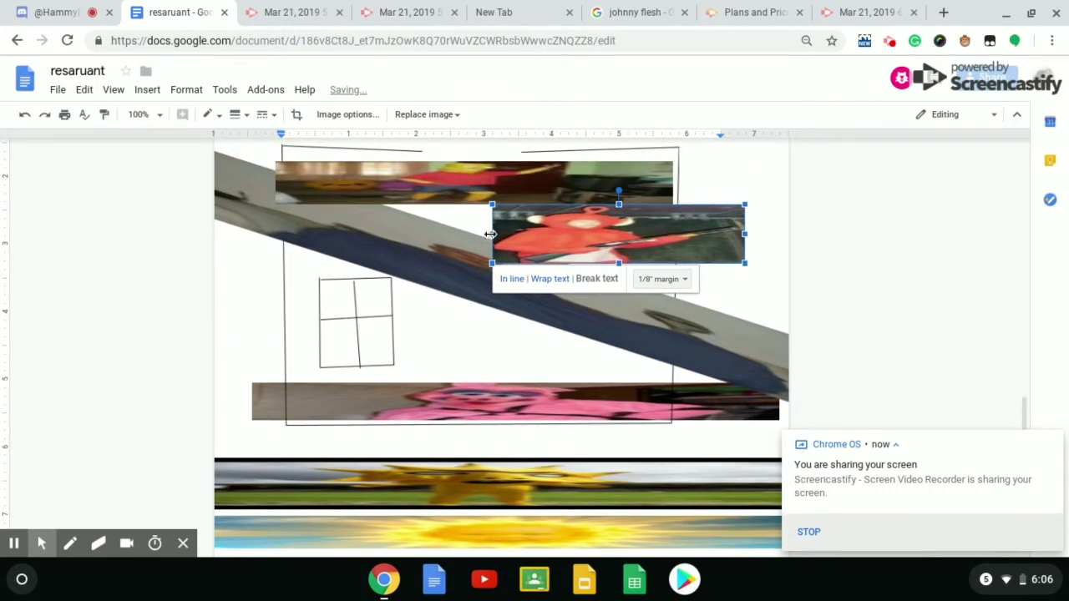
drag(492, 234, 226, 221)
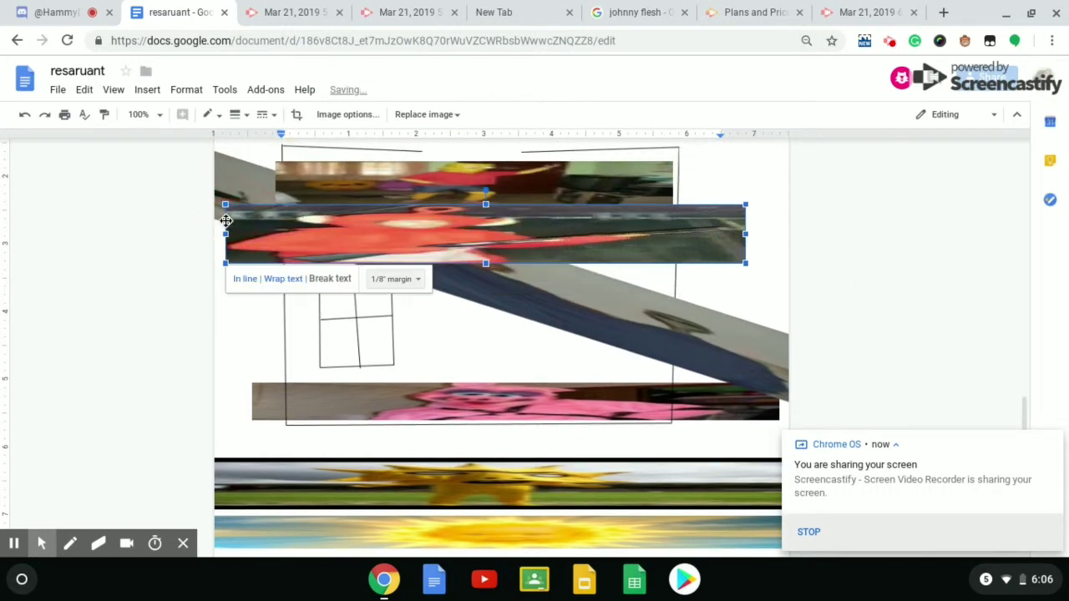
click(749, 230)
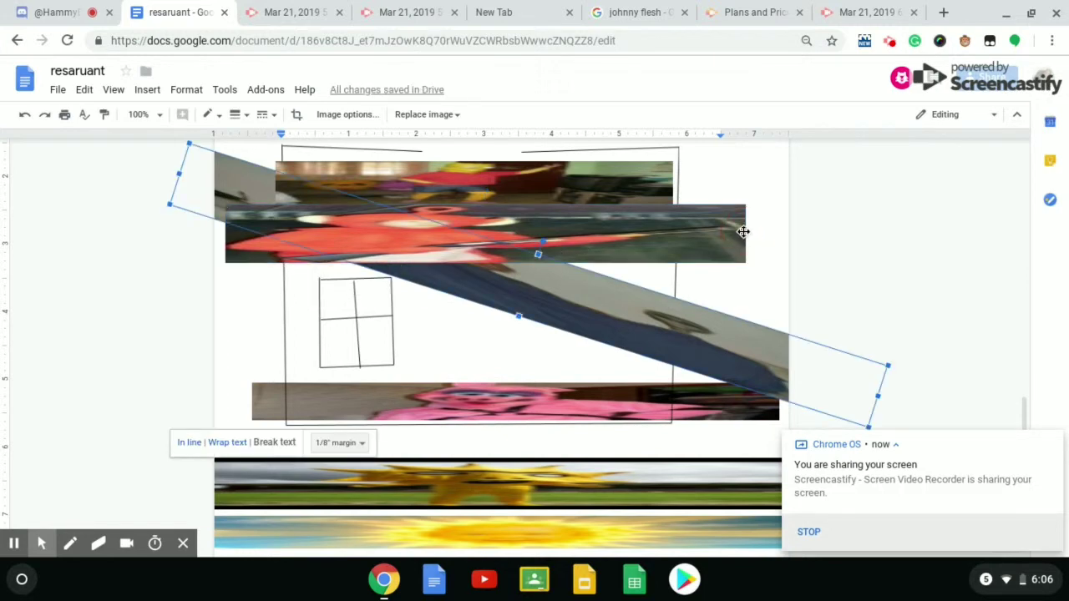
click(717, 230)
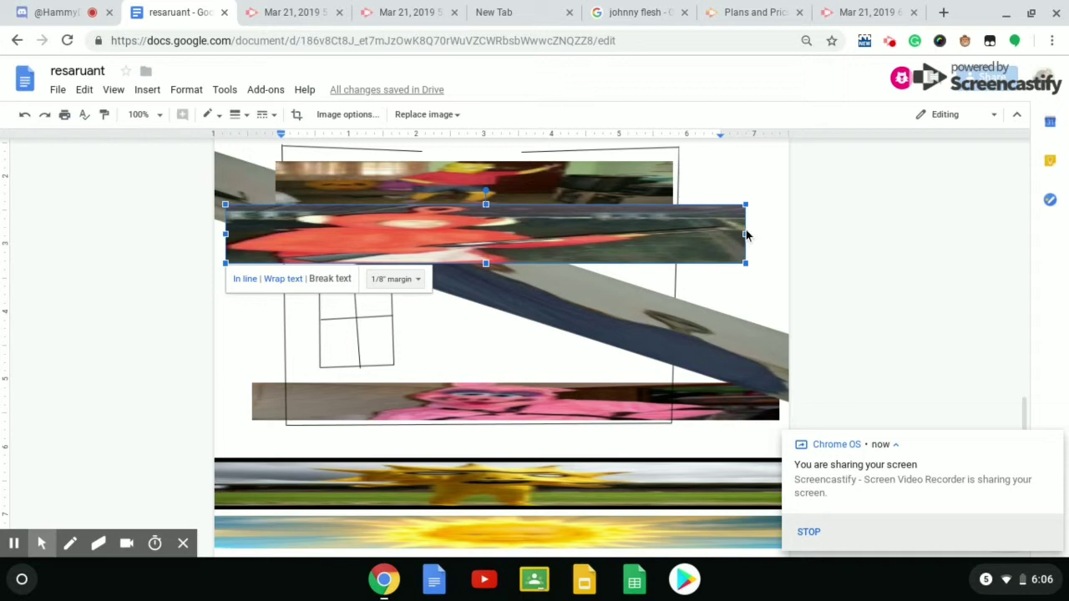
drag(747, 236, 771, 238)
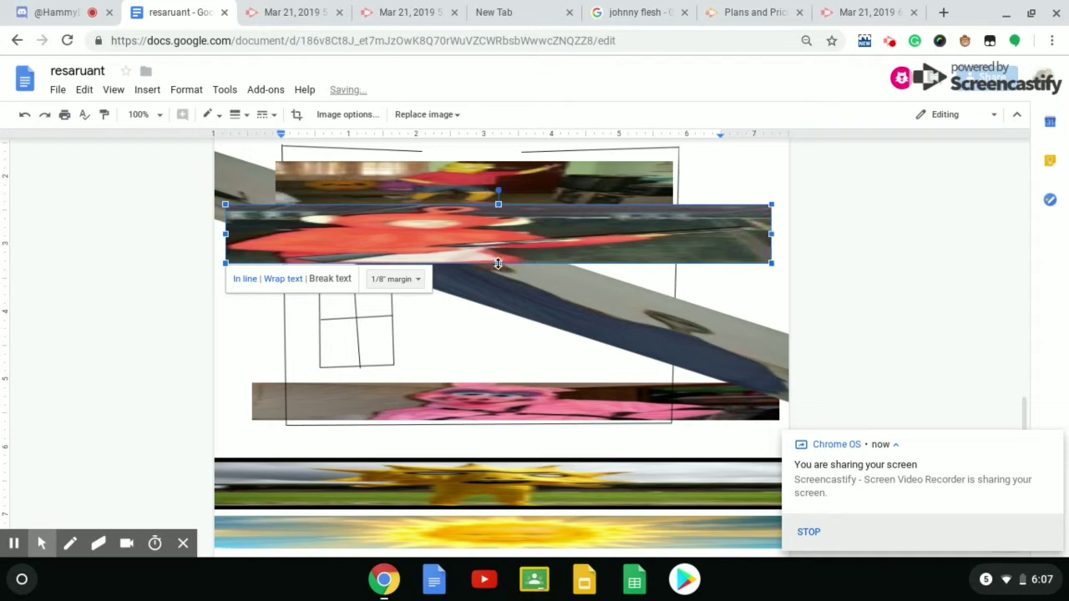
drag(497, 263, 498, 423)
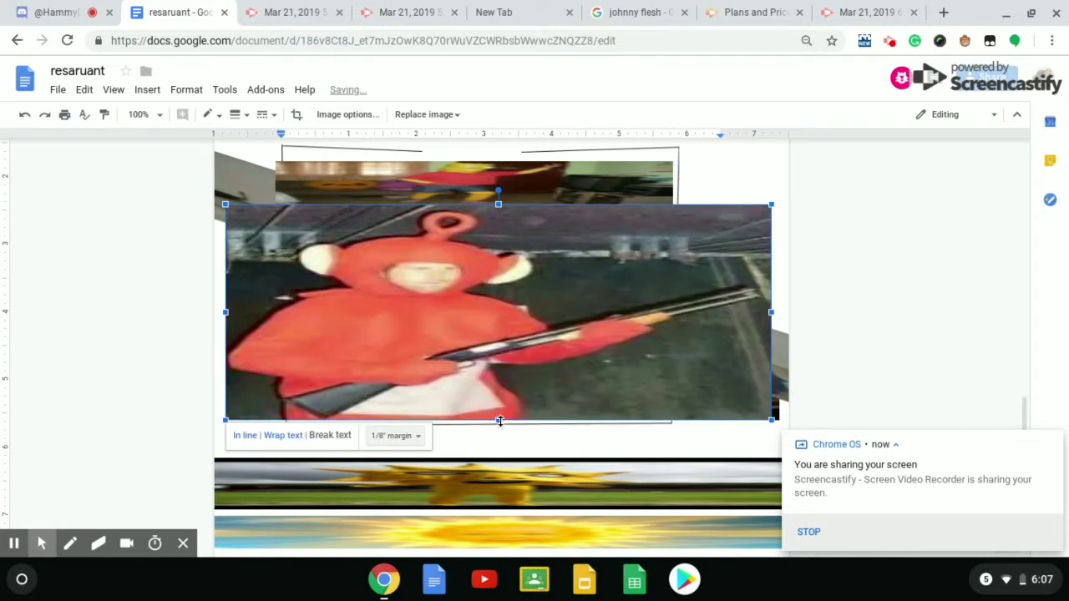
drag(499, 421, 505, 219)
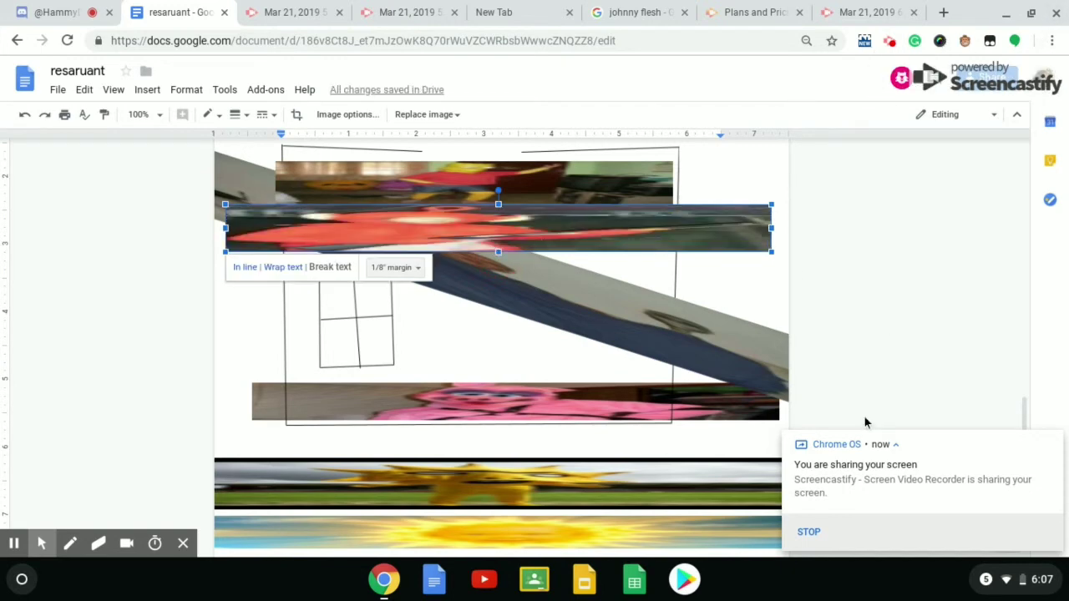
scroll(758, 267, down, 2)
scroll(758, 267, up, 2)
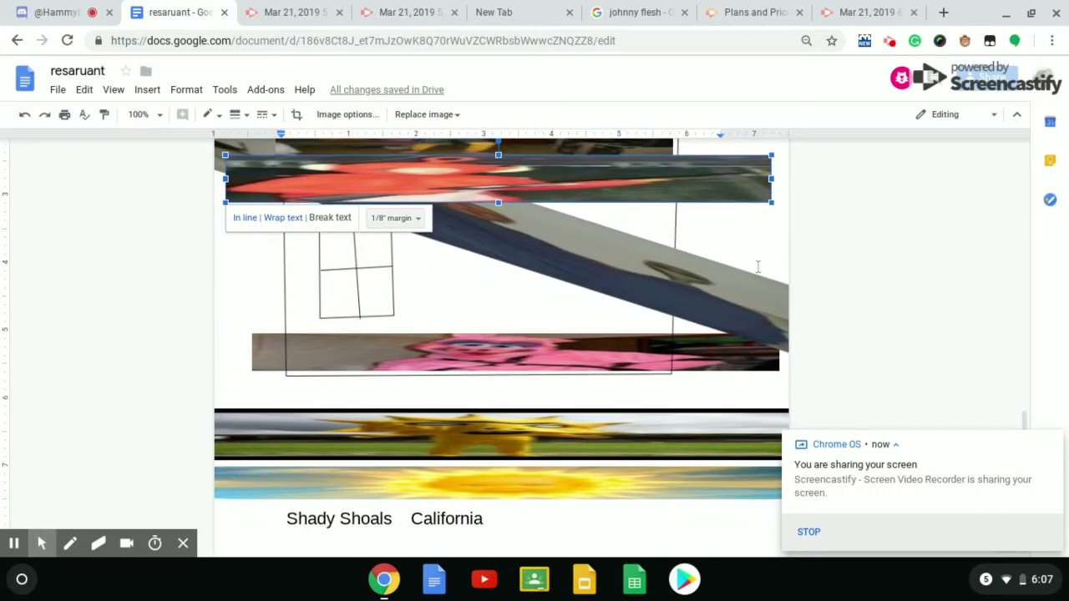
scroll(502, 334, up, 5)
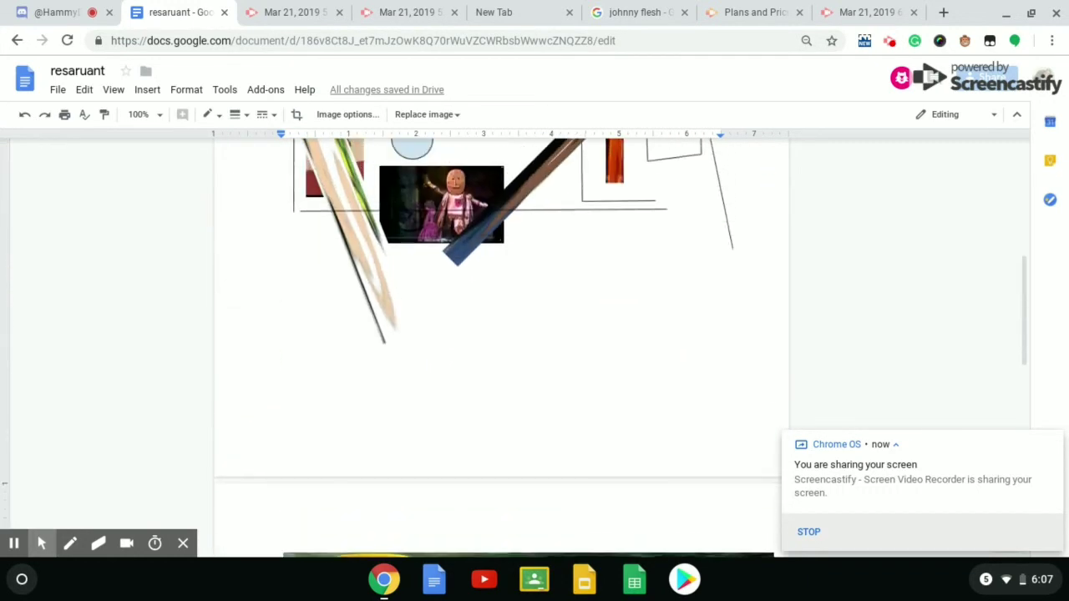
scroll(501, 334, up, 5)
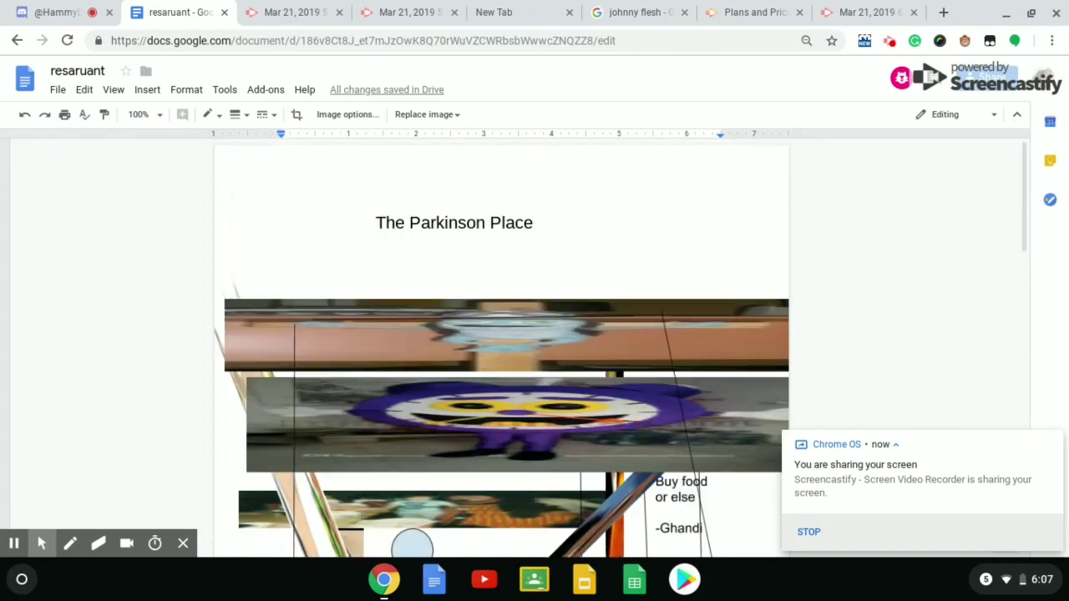
scroll(501, 334, down, 10)
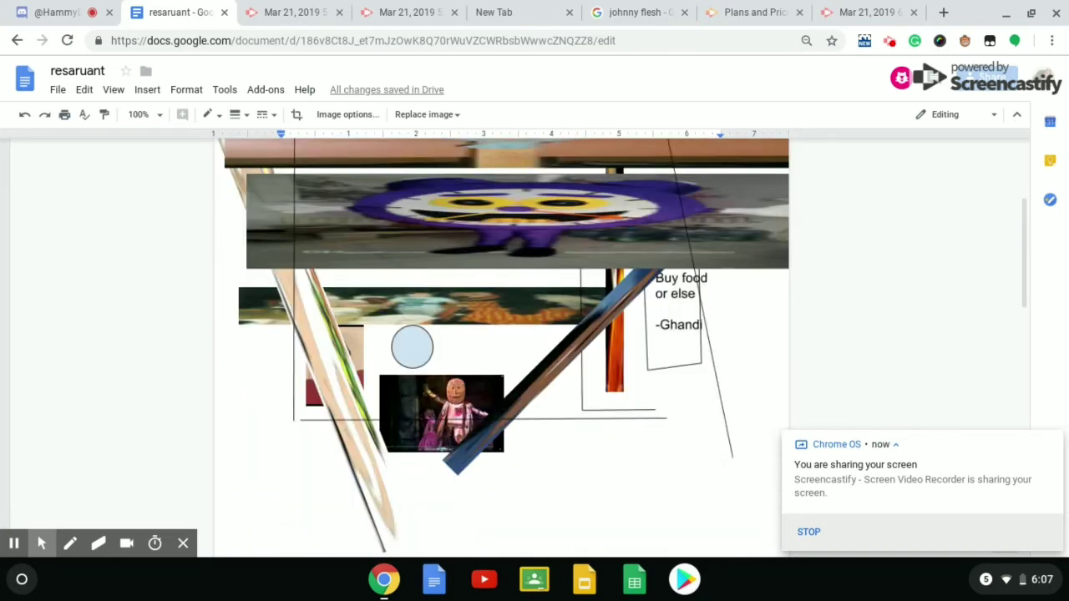